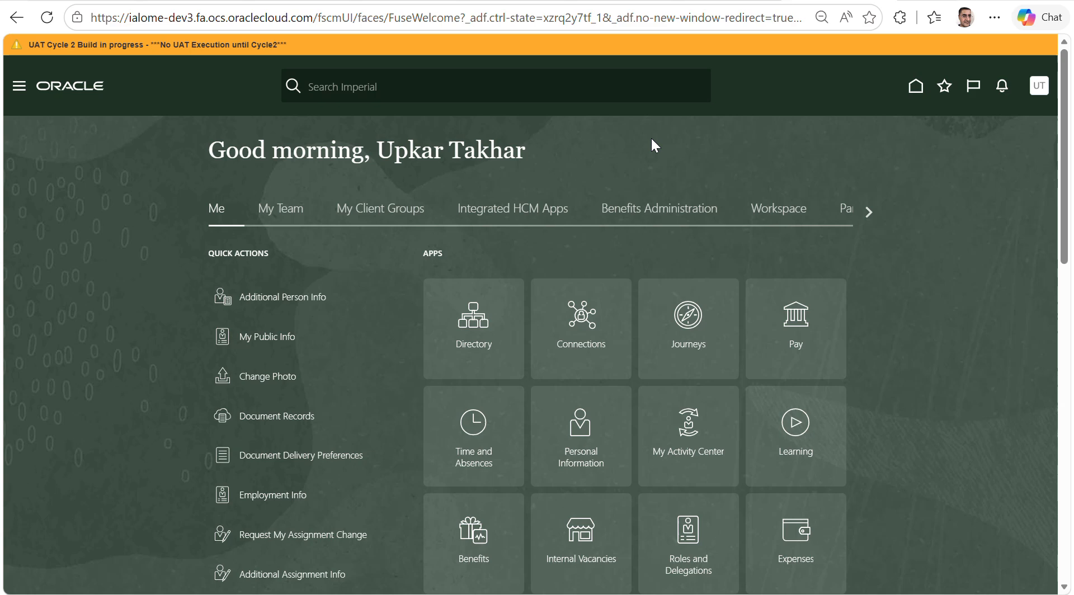
Switch to the "UT Department Eligibility for Worktribe Costs (12)" workbook in Excel and review the departments included for costs.
{"action": "mouse_move", "coordinate": [631, 594]}
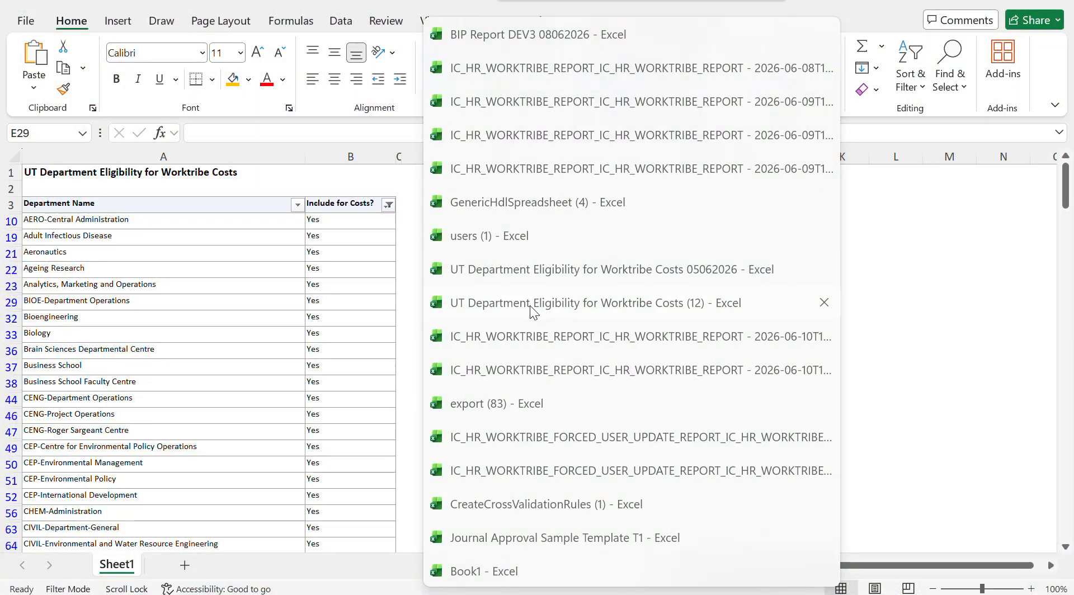
{"action": "left_click", "coordinate": [529, 305]}
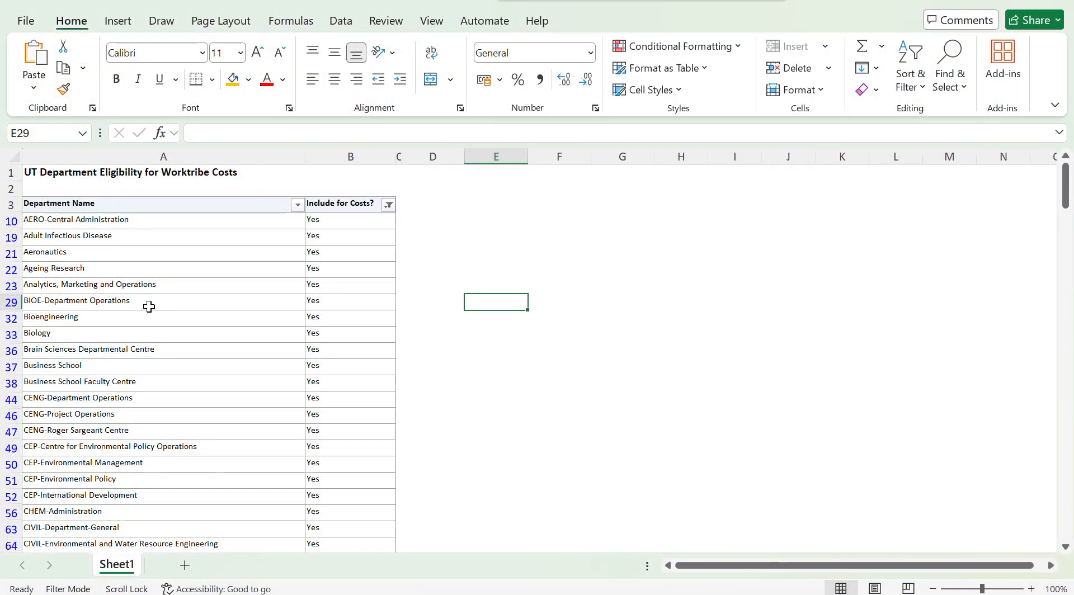
{"action": "scroll", "coordinate": [460, 377], "scroll_direction": "down", "scroll_amount": 2}
{"action": "scroll", "coordinate": [471, 380], "scroll_direction": "up", "scroll_amount": 2}
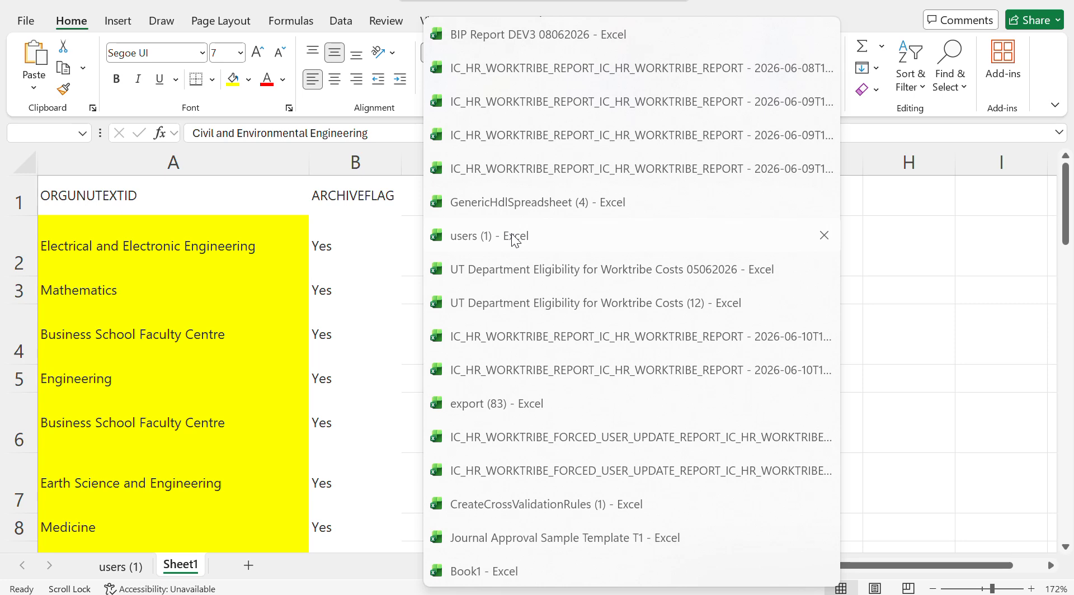
Switch to the "users (1)" workbook and examine the highlighted ORGUNUTEXTID department list and its ARCHIVEFLAG values on Sheet1.
{"action": "left_click", "coordinate": [515, 239]}
{"action": "left_click", "coordinate": [443, 295]}
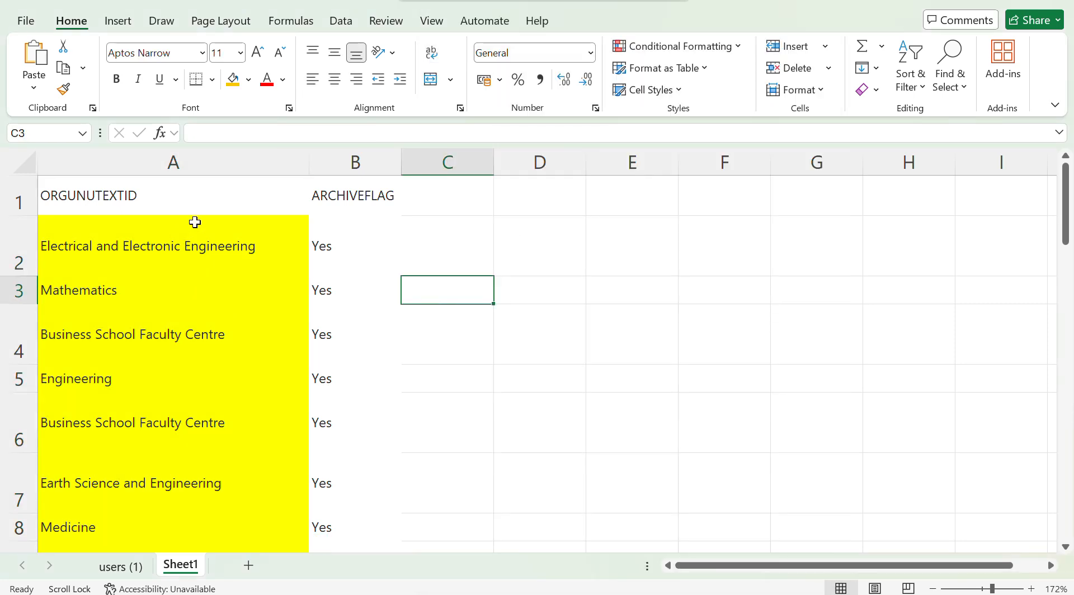
{"action": "left_click", "coordinate": [186, 161]}
{"action": "left_click", "coordinate": [454, 361]}
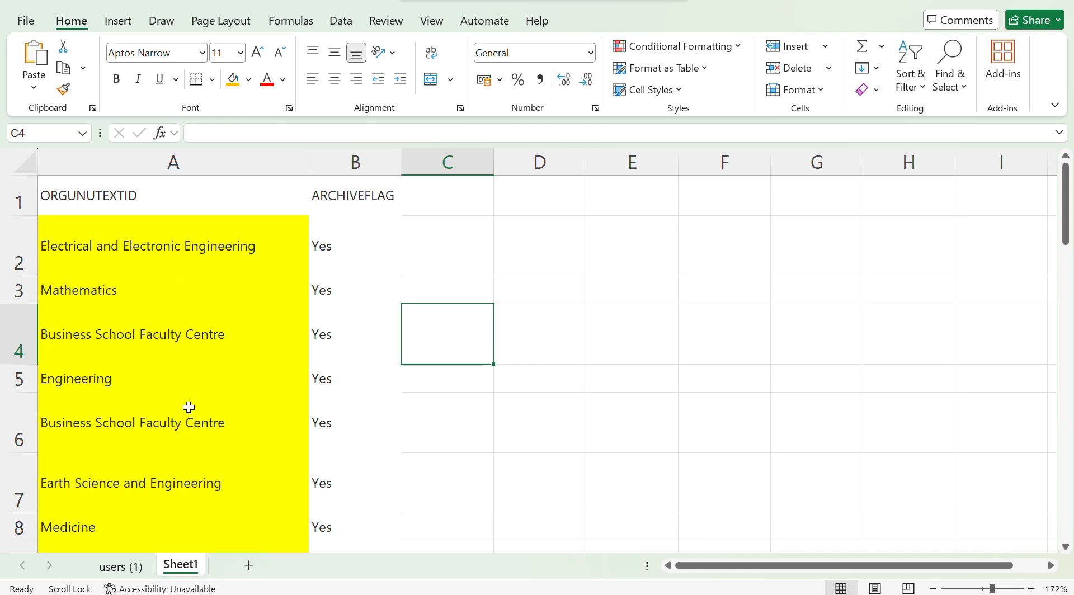
{"action": "scroll", "coordinate": [189, 407], "scroll_direction": "down", "scroll_amount": 4}
{"action": "scroll", "coordinate": [188, 407], "scroll_direction": "down", "scroll_amount": 5}
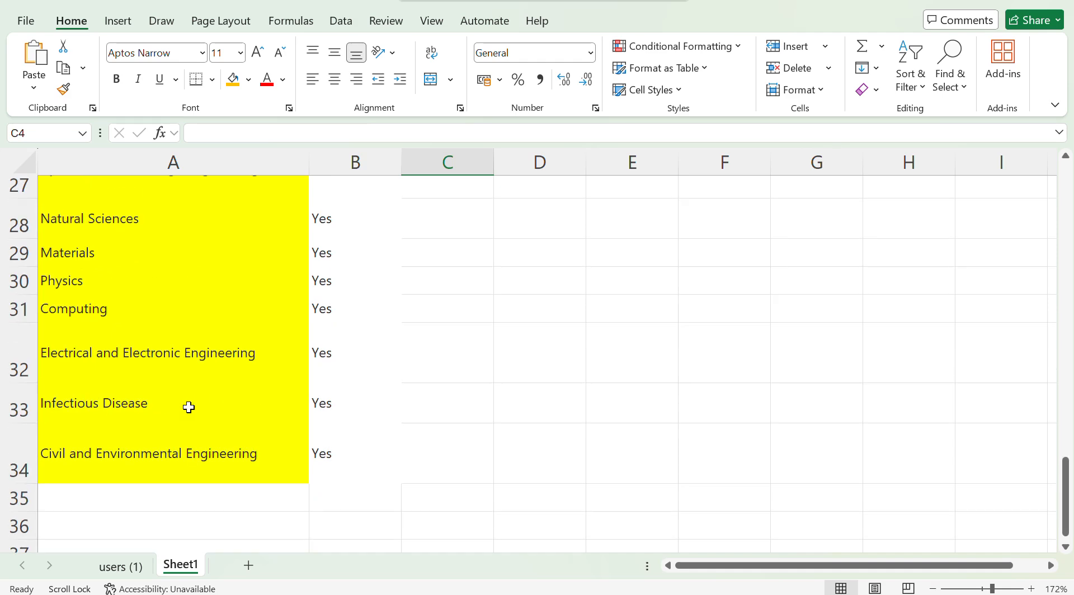
{"action": "scroll", "coordinate": [189, 408], "scroll_direction": "up", "scroll_amount": 1}
{"action": "scroll", "coordinate": [188, 407], "scroll_direction": "up", "scroll_amount": 9}
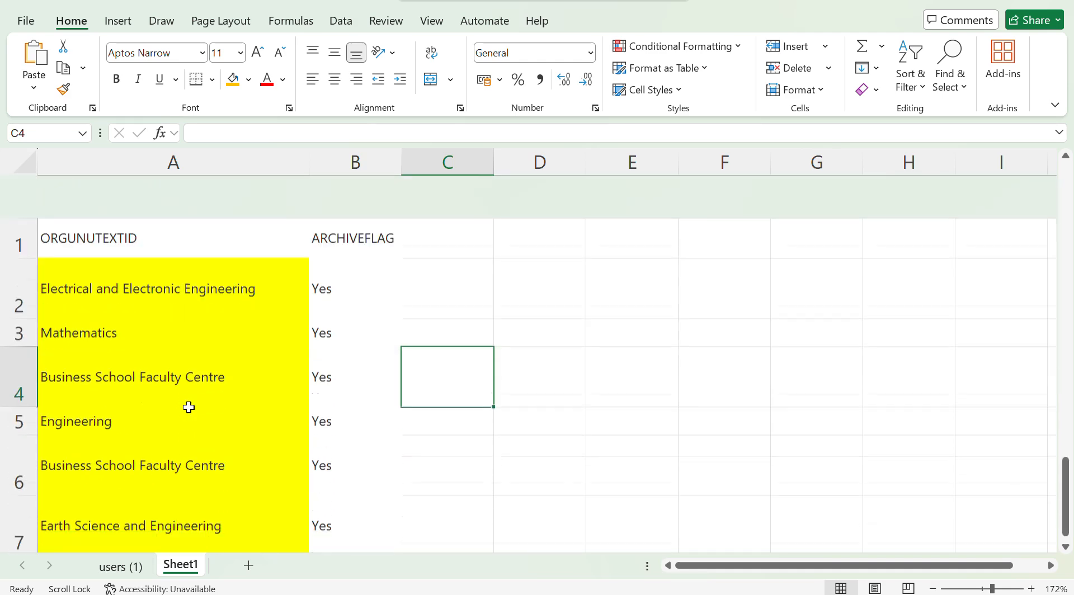
{"action": "left_click", "coordinate": [559, 329]}
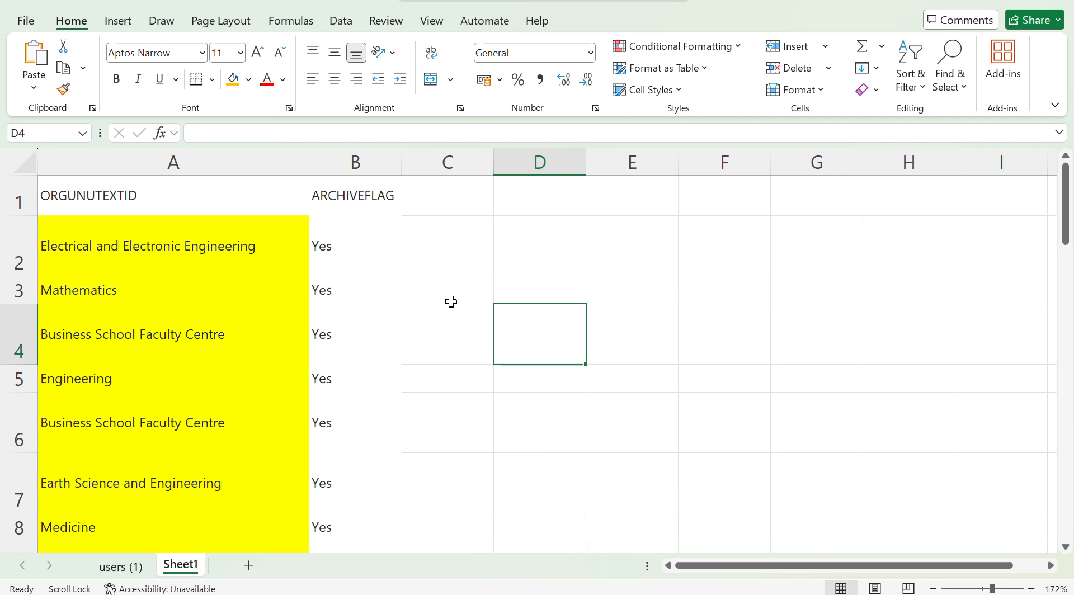
Fill the Mathematics cell A3 with orange and copy its department name.
{"action": "left_click", "coordinate": [188, 286]}
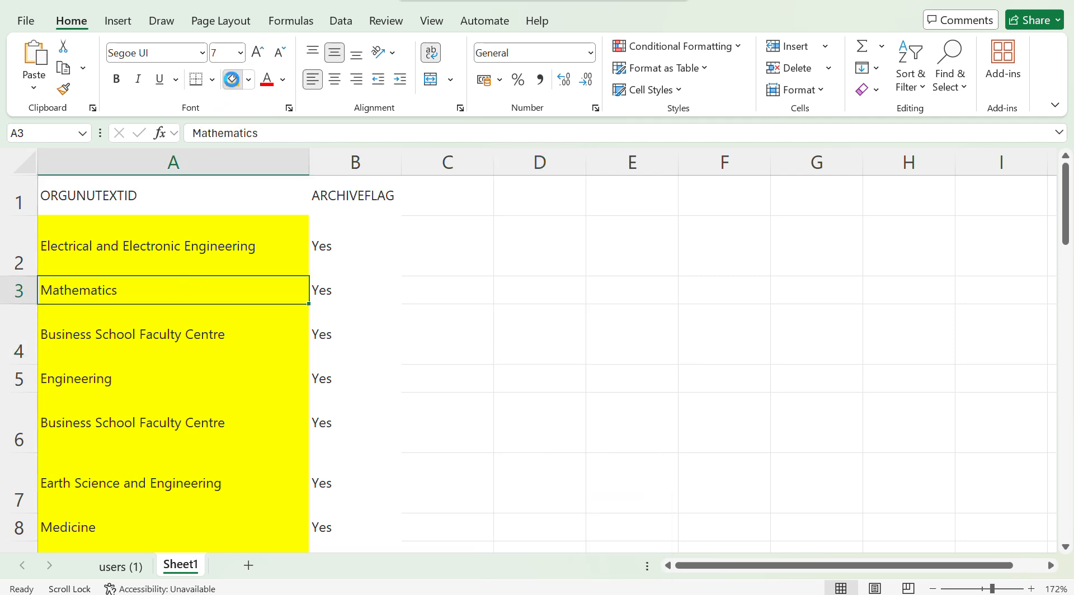
{"action": "left_click", "coordinate": [233, 79]}
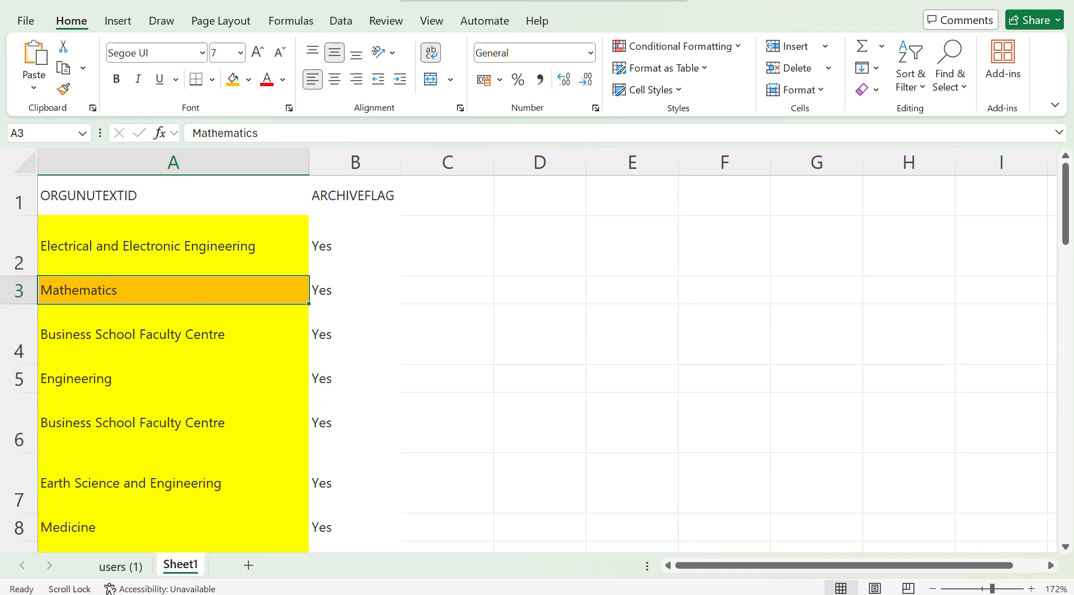
{"action": "mouse_move", "coordinate": [577, 594]}
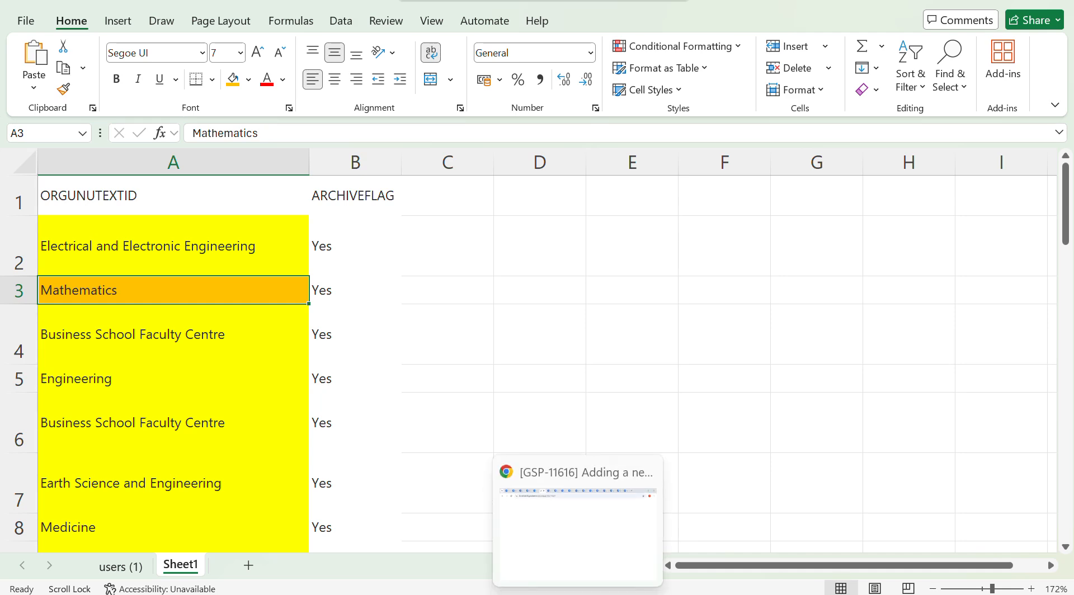
{"action": "mouse_move", "coordinate": [471, 594]}
{"action": "left_click", "coordinate": [386, 524]}
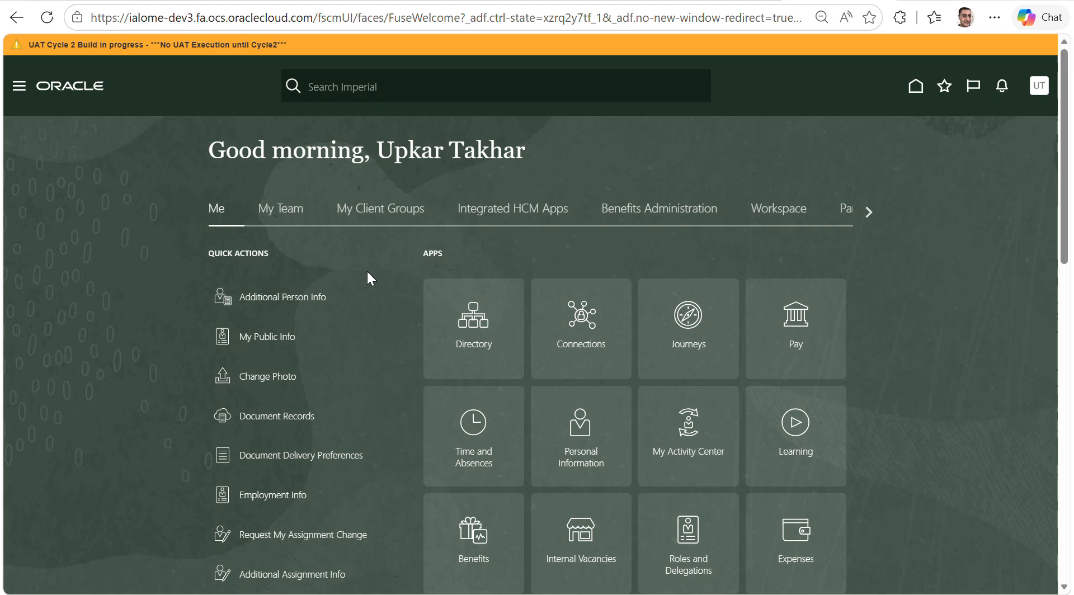
{"action": "key", "text": "alt+Tab"}
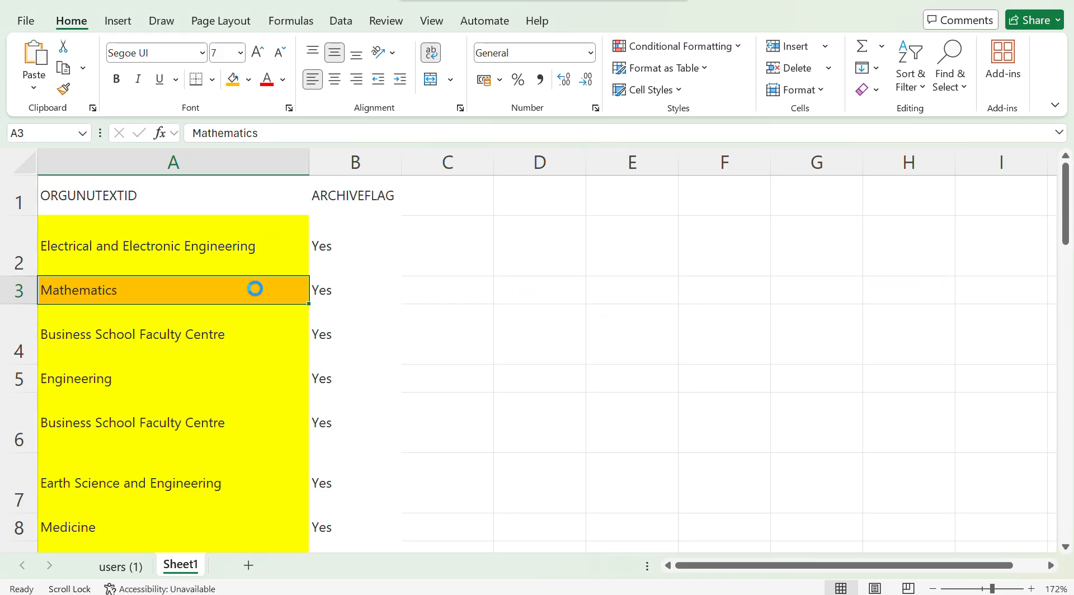
{"action": "key", "text": "ctrl+c"}
Switch to Oracle Cloud and open Workforce Structures from the My Client Groups apps.
{"action": "key", "text": "alt+Tab"}
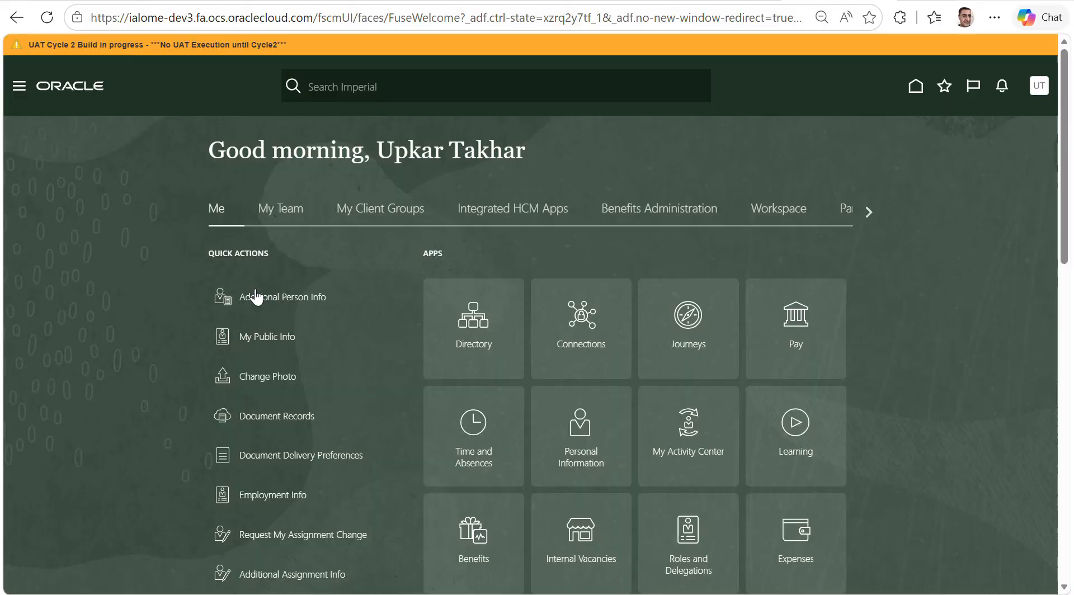
{"action": "left_click", "coordinate": [380, 210]}
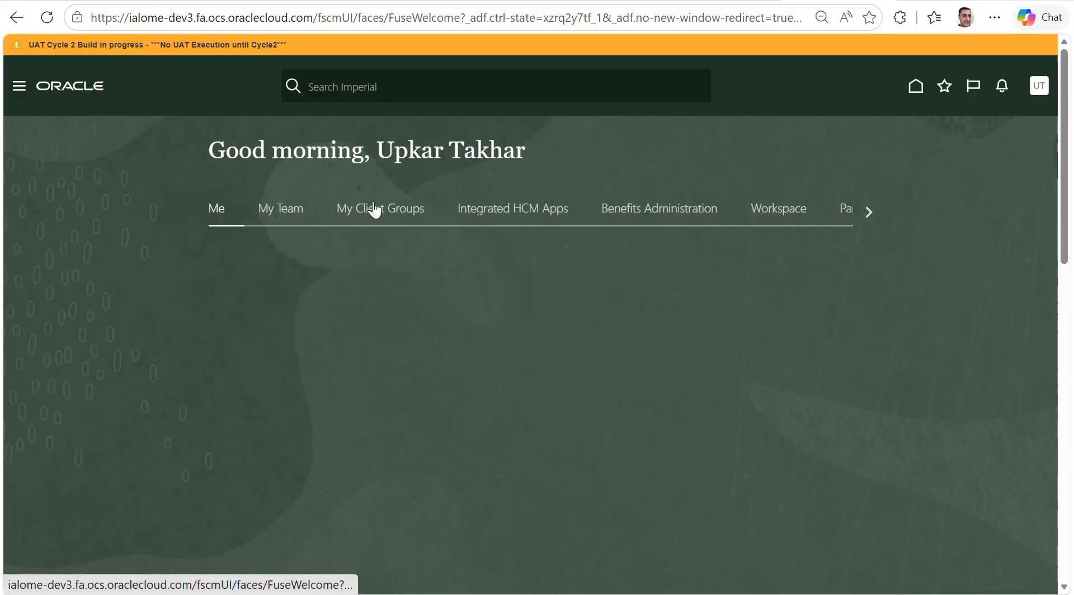
{"action": "left_click_drag", "start_coordinate": [163, 18], "coordinate": [211, 17]}
{"action": "left_click", "coordinate": [98, 324]}
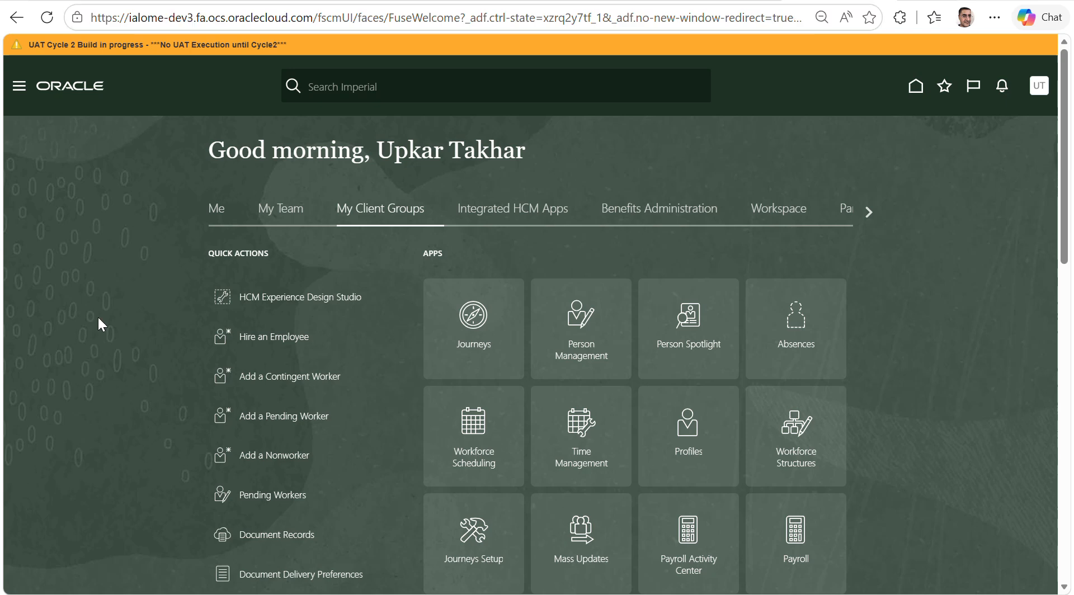
{"action": "left_click", "coordinate": [782, 442]}
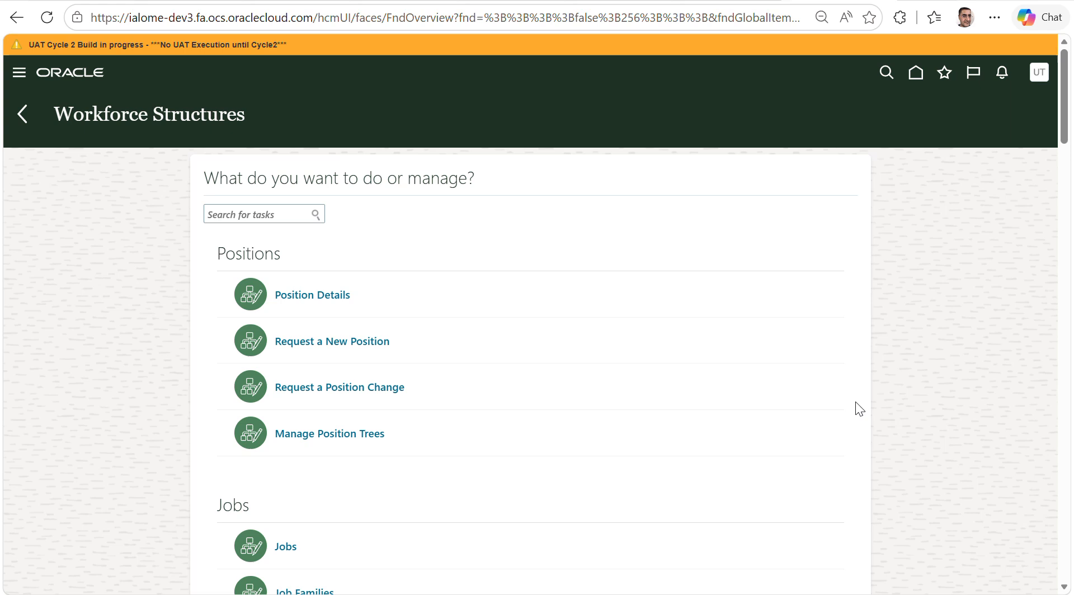
Open the Manage Departments task for organizations.
{"action": "scroll", "coordinate": [666, 418], "scroll_direction": "down", "scroll_amount": 3}
{"action": "scroll", "coordinate": [667, 418], "scroll_direction": "down", "scroll_amount": 3}
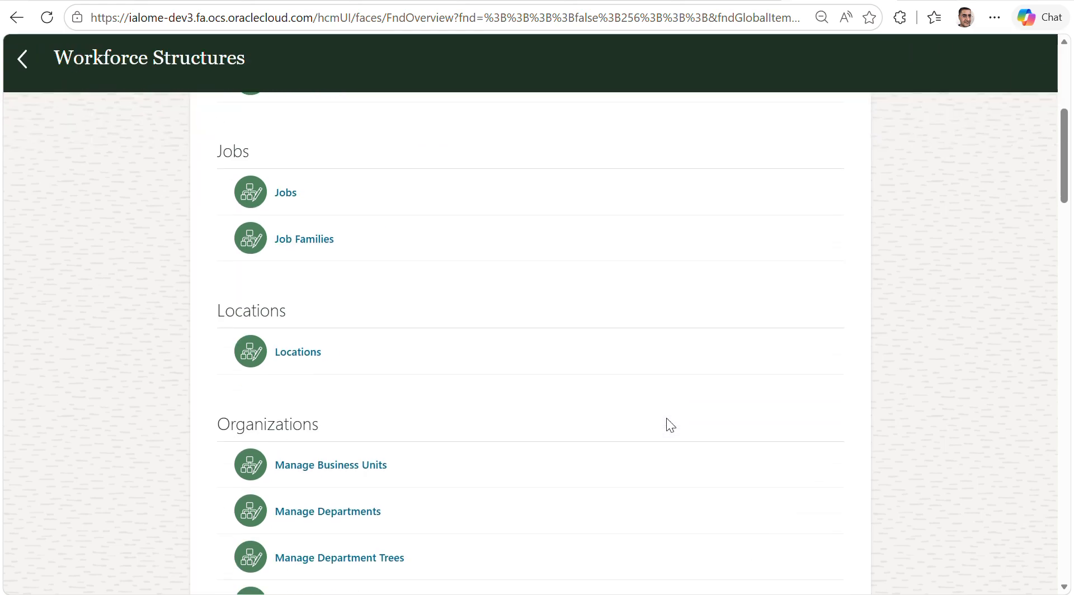
{"action": "scroll", "coordinate": [649, 414], "scroll_direction": "down", "scroll_amount": 1}
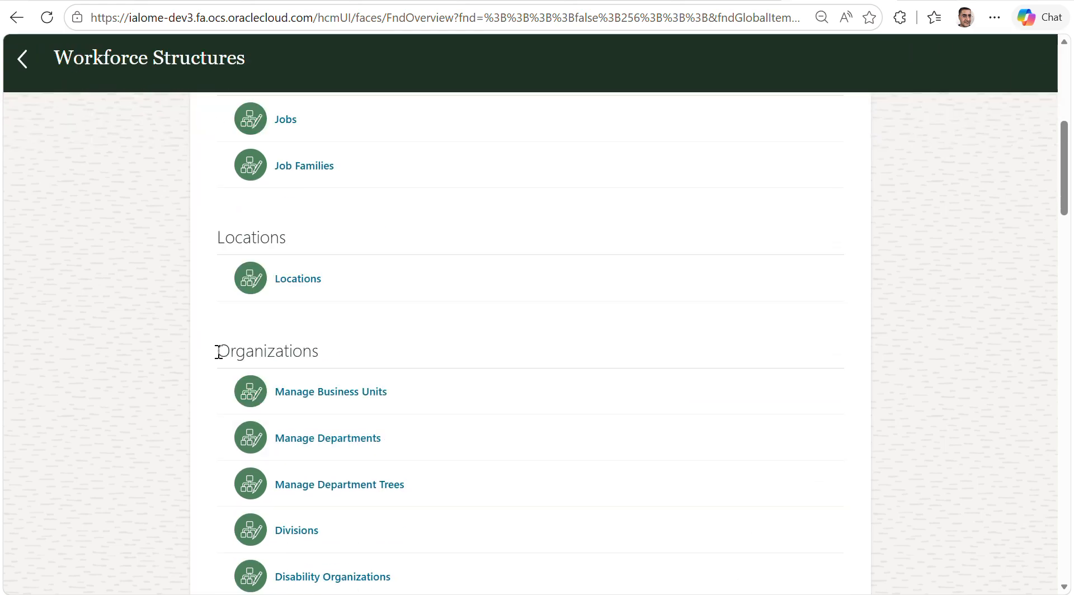
{"action": "left_click_drag", "start_coordinate": [218, 352], "coordinate": [317, 352]}
{"action": "left_click", "coordinate": [313, 440]}
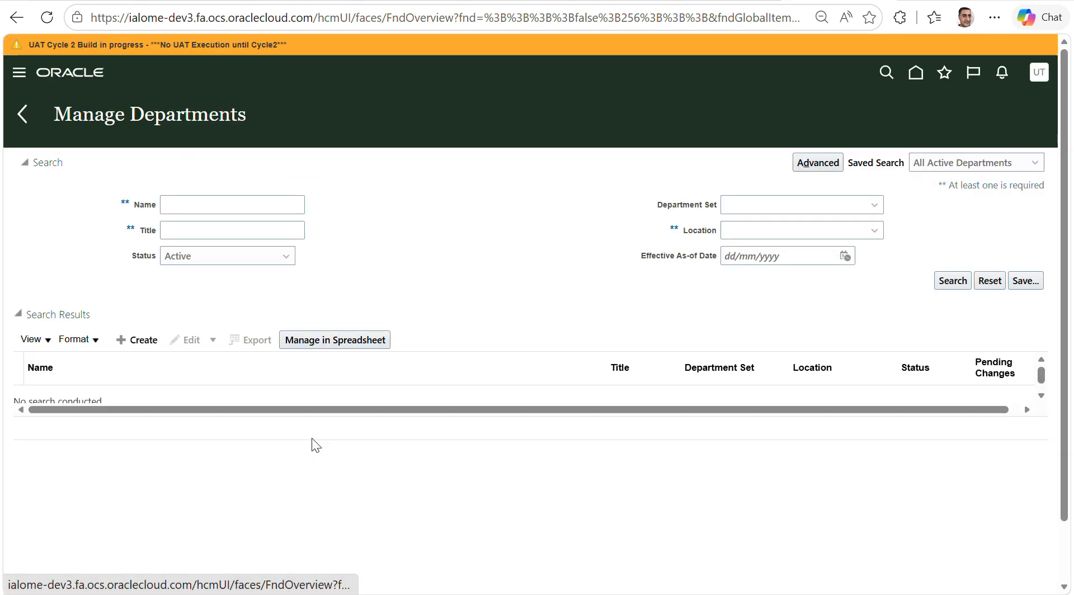
Search the active departments for the name "Mathematics".
{"action": "left_click", "coordinate": [208, 205]}
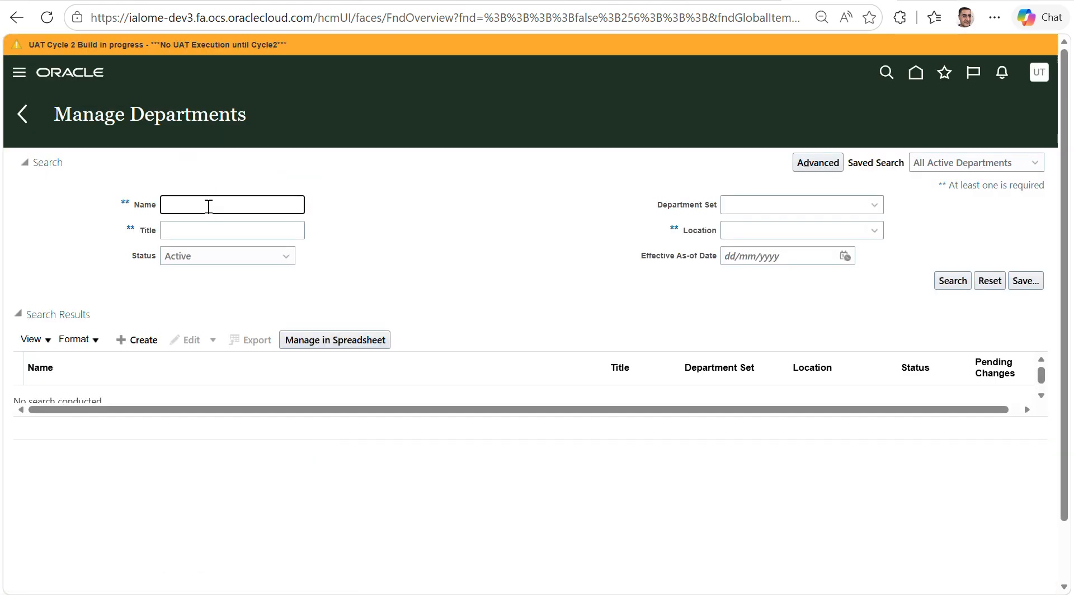
{"action": "type", "text": "Mathematics"}
{"action": "key", "text": "Return"}
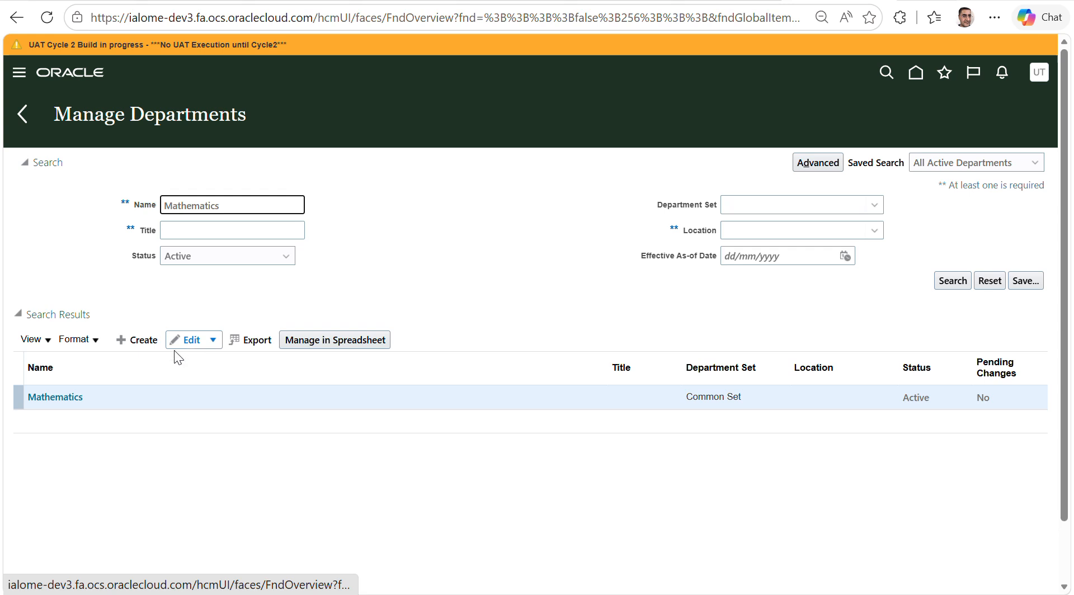
Start an update of the Mathematics department effective 11/06/2026, check its Include for Costs? setting, and cancel the edit.
{"action": "left_click", "coordinate": [213, 342]}
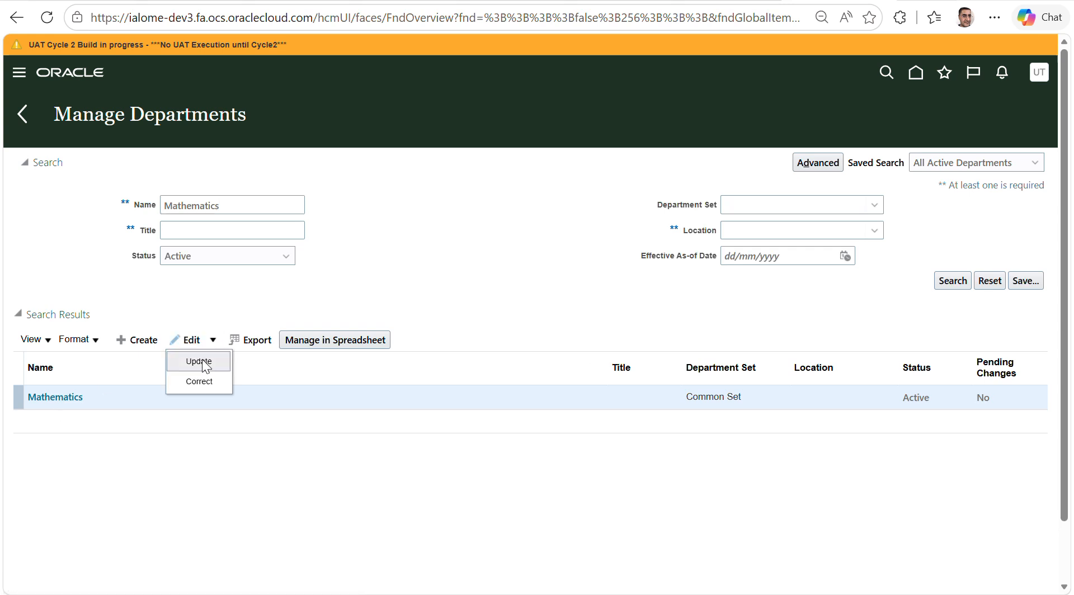
{"action": "left_click", "coordinate": [200, 362]}
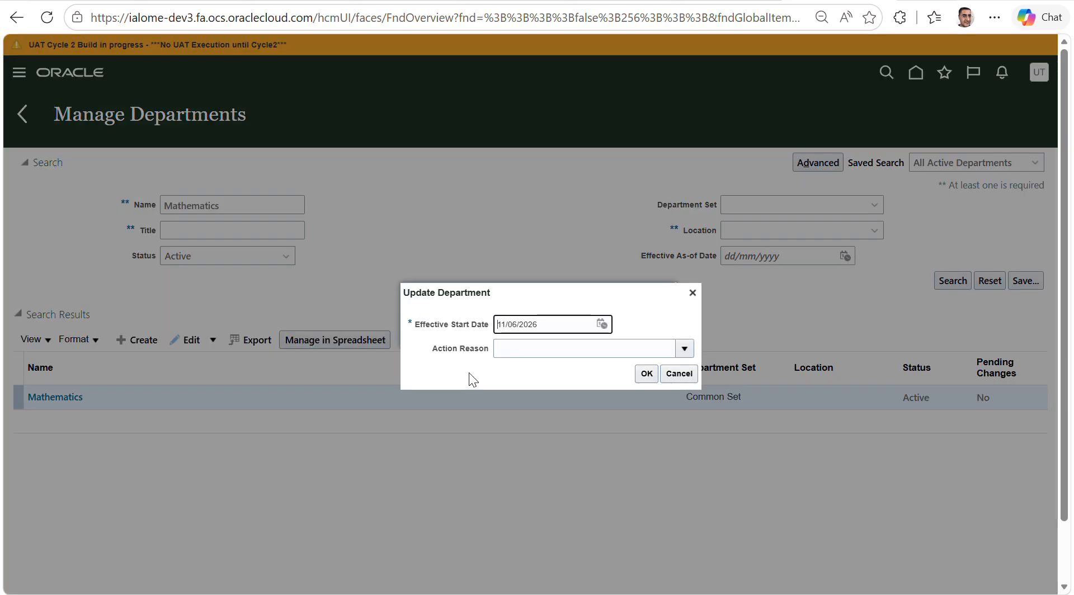
{"action": "left_click", "coordinate": [647, 374]}
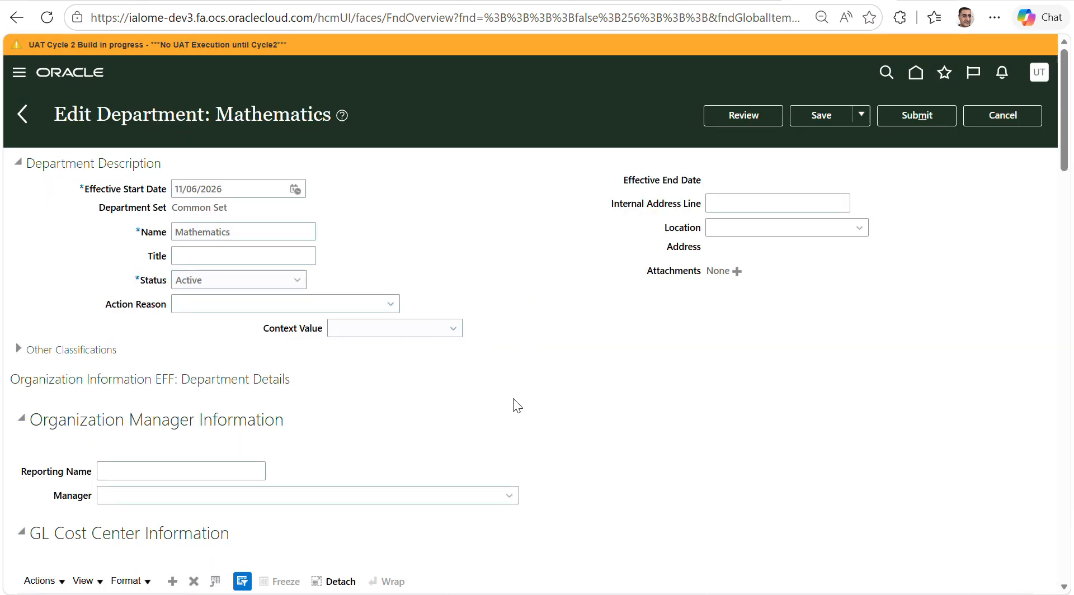
{"action": "scroll", "coordinate": [502, 431], "scroll_direction": "down", "scroll_amount": 20}
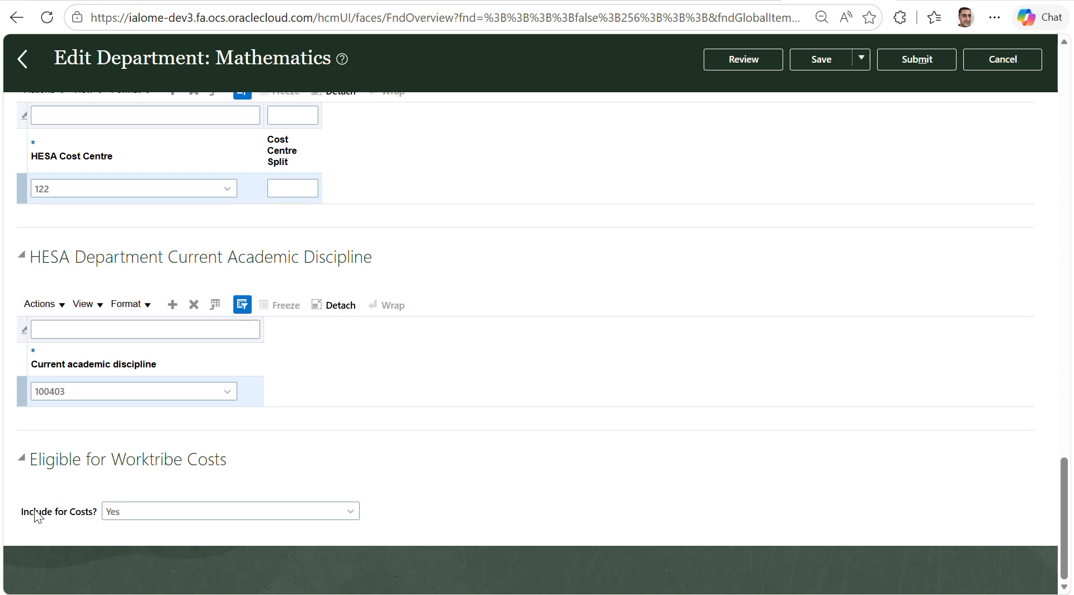
{"action": "left_click_drag", "start_coordinate": [34, 511], "coordinate": [82, 511]}
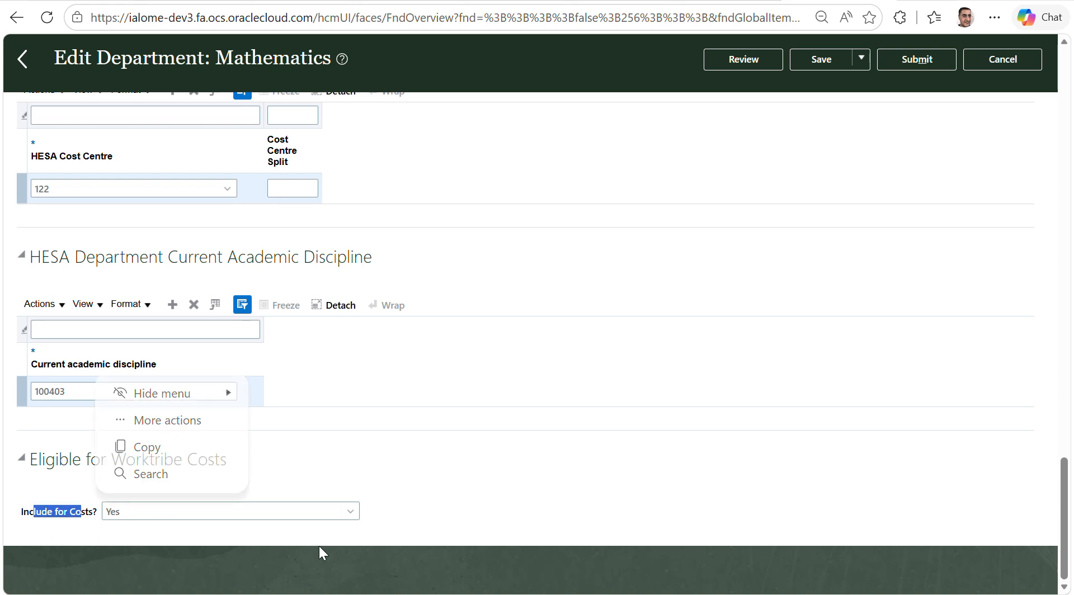
{"action": "left_click", "coordinate": [525, 485]}
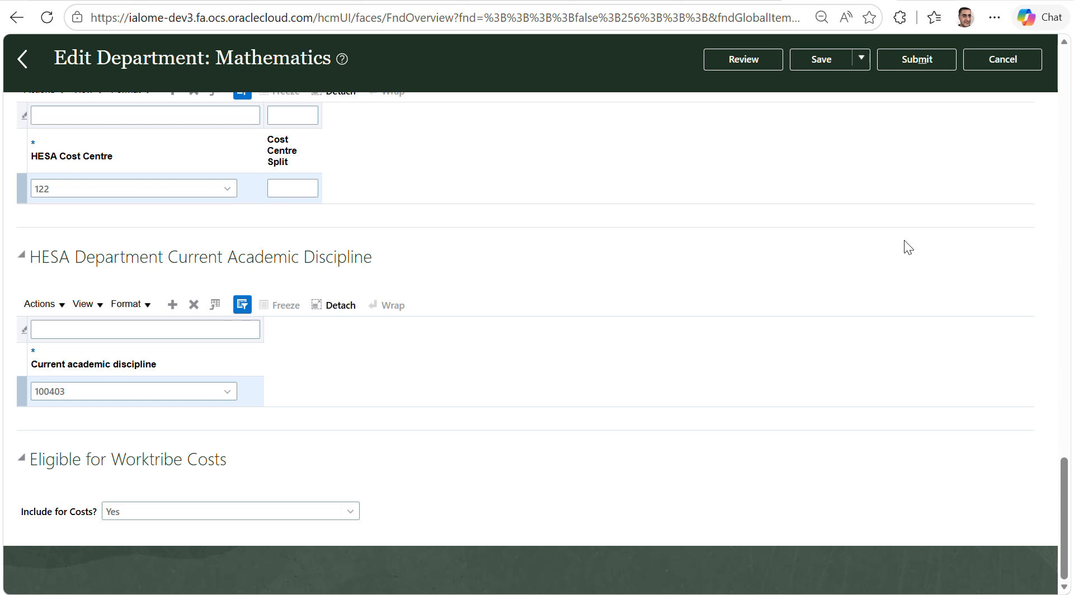
{"action": "left_click", "coordinate": [1015, 56]}
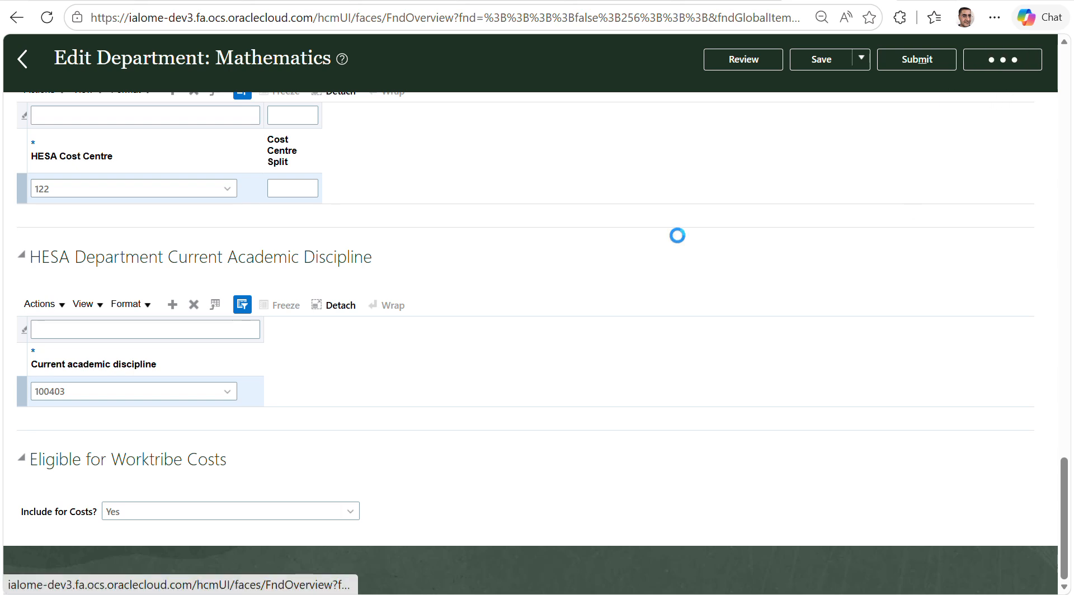
{"action": "left_click", "coordinate": [691, 332]}
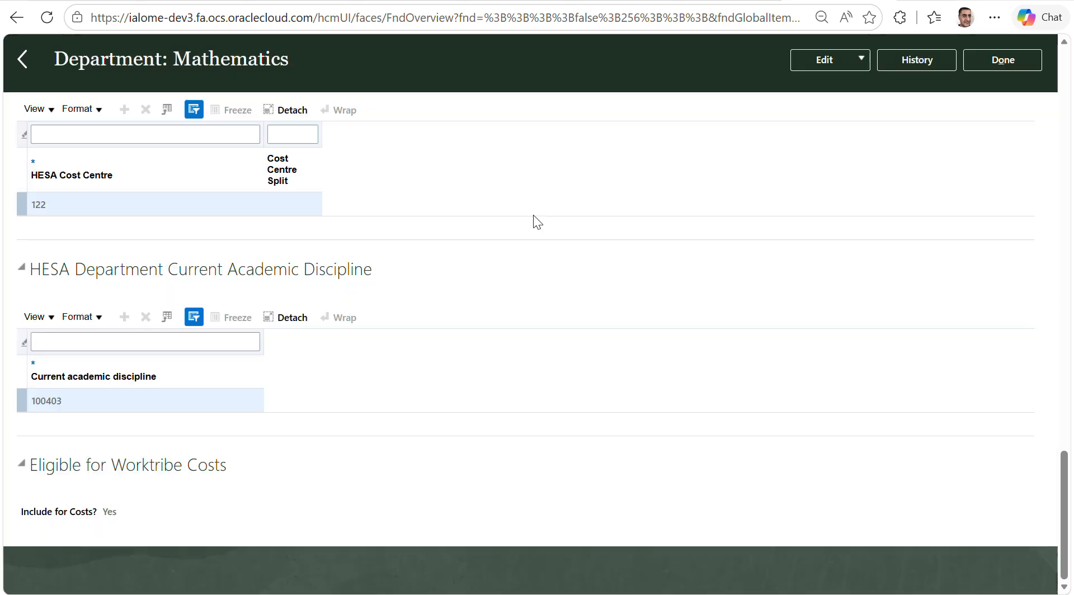
Return to the department search results and reopen the Mathematics record to examine its Eligible for Worktribe Costs section.
{"action": "scroll", "coordinate": [697, 379], "scroll_direction": "up", "scroll_amount": 15}
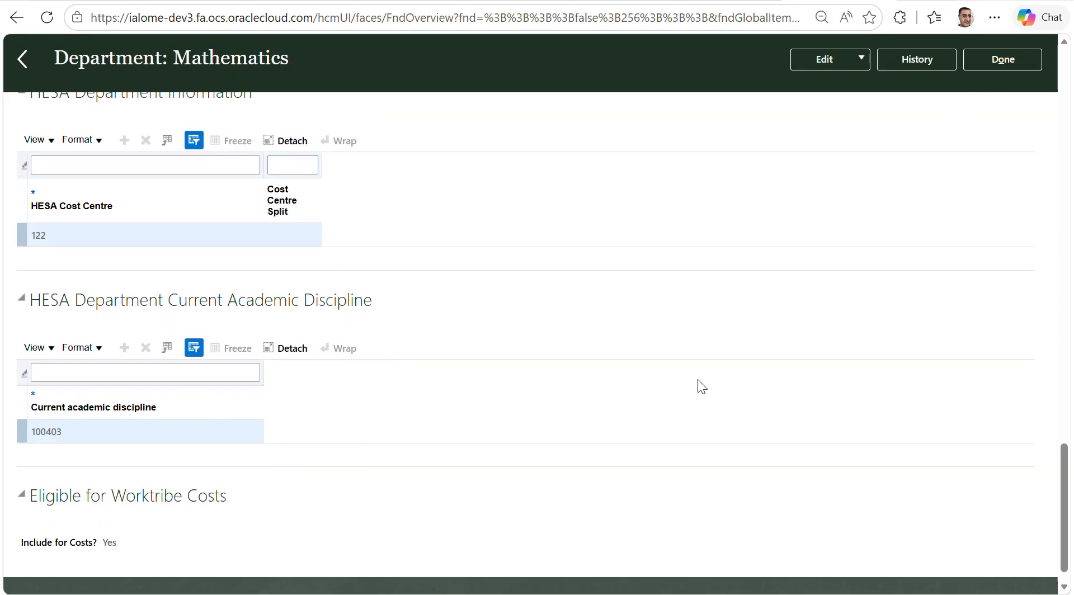
{"action": "scroll", "coordinate": [697, 380], "scroll_direction": "up", "scroll_amount": 4}
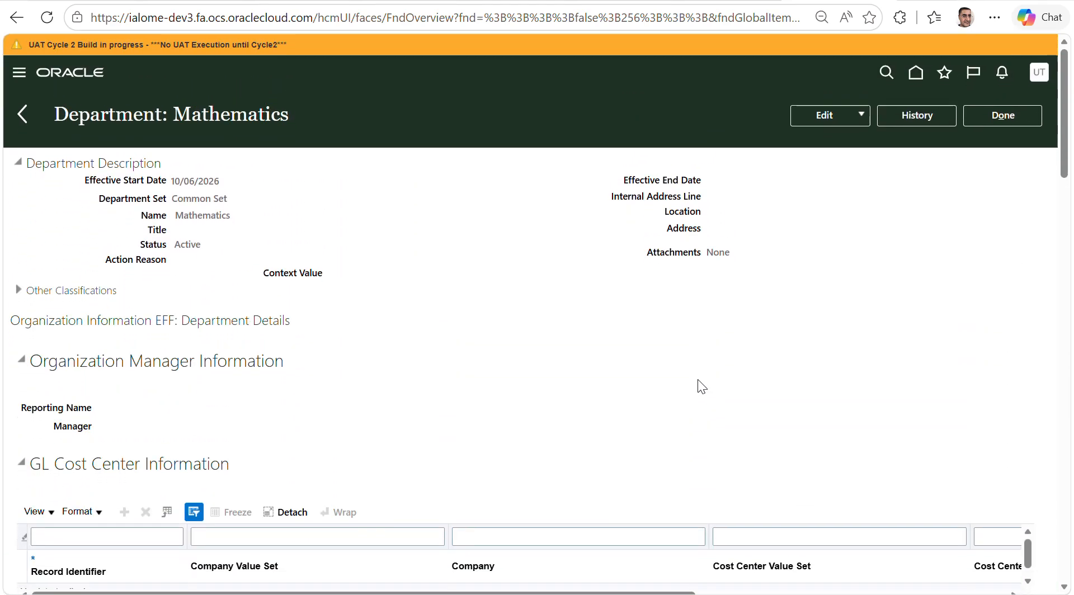
{"action": "left_click", "coordinate": [999, 120]}
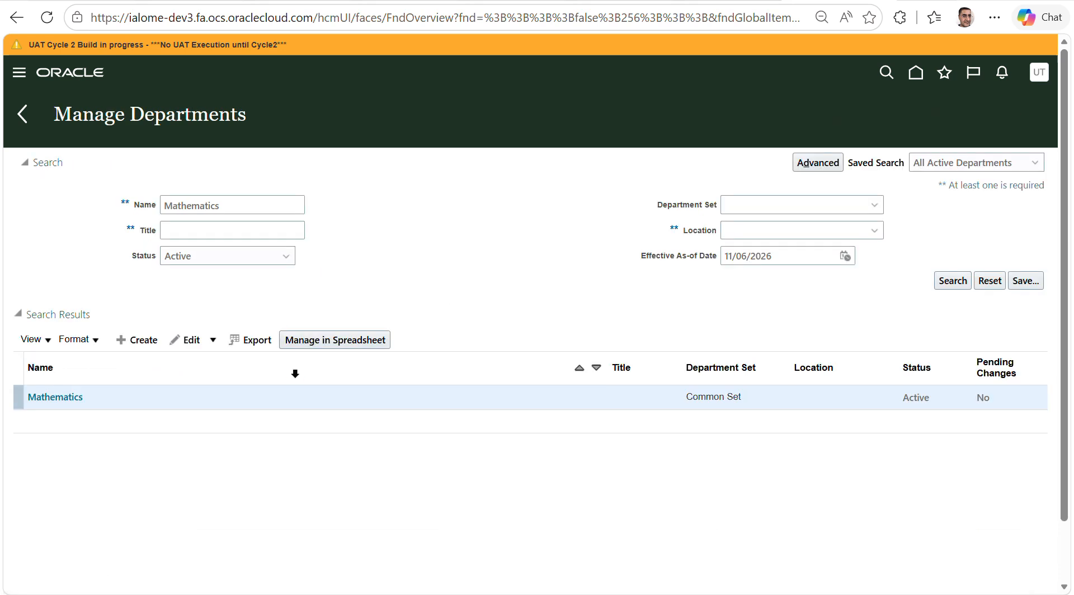
{"action": "left_click", "coordinate": [51, 400]}
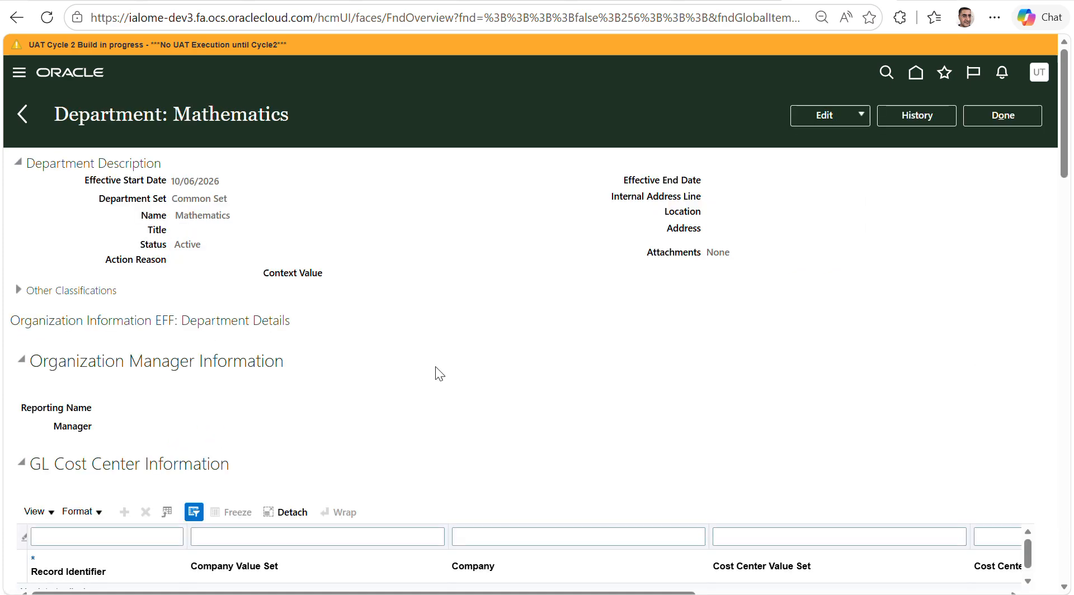
{"action": "scroll", "coordinate": [440, 374], "scroll_direction": "down", "scroll_amount": 10}
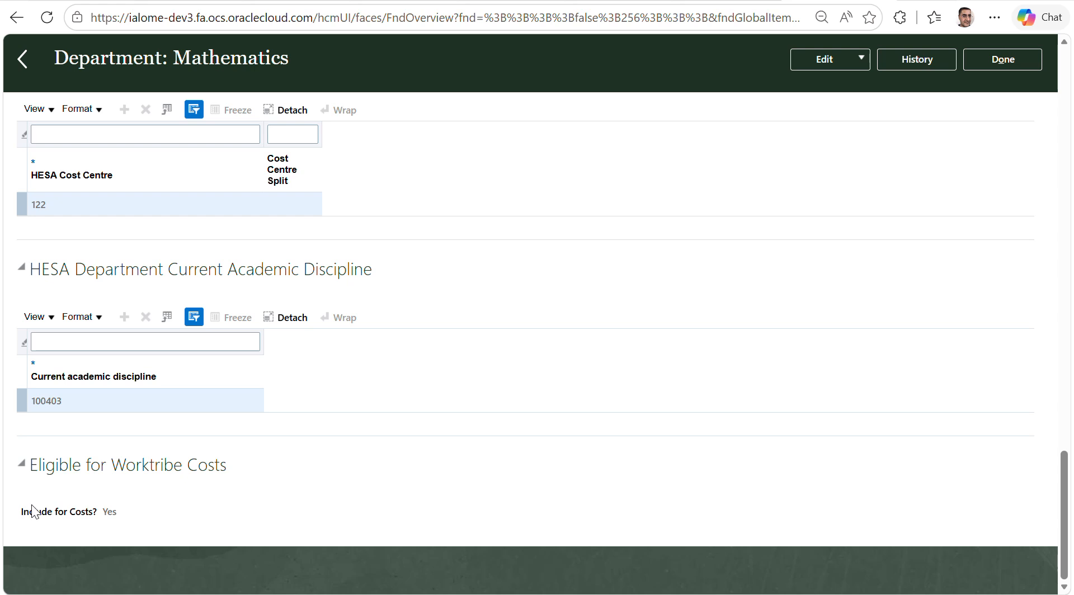
Check the Include for Costs? value on the Mathematics record, then switch to the Excel workbook and select the ORGUNUTEXTID column.
{"action": "left_click_drag", "start_coordinate": [32, 509], "coordinate": [136, 515]}
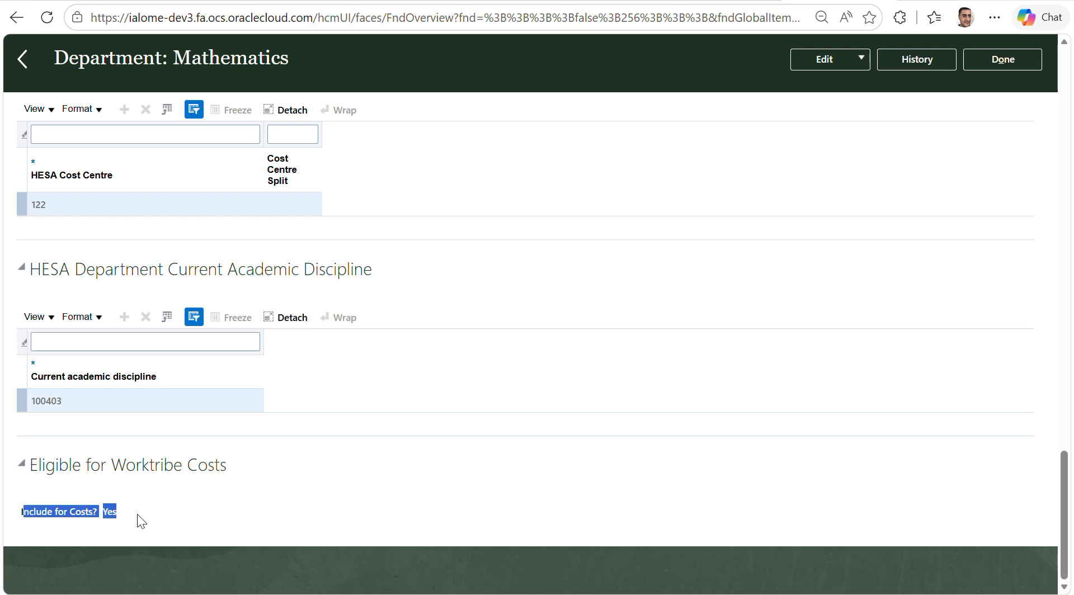
{"action": "left_click", "coordinate": [223, 525]}
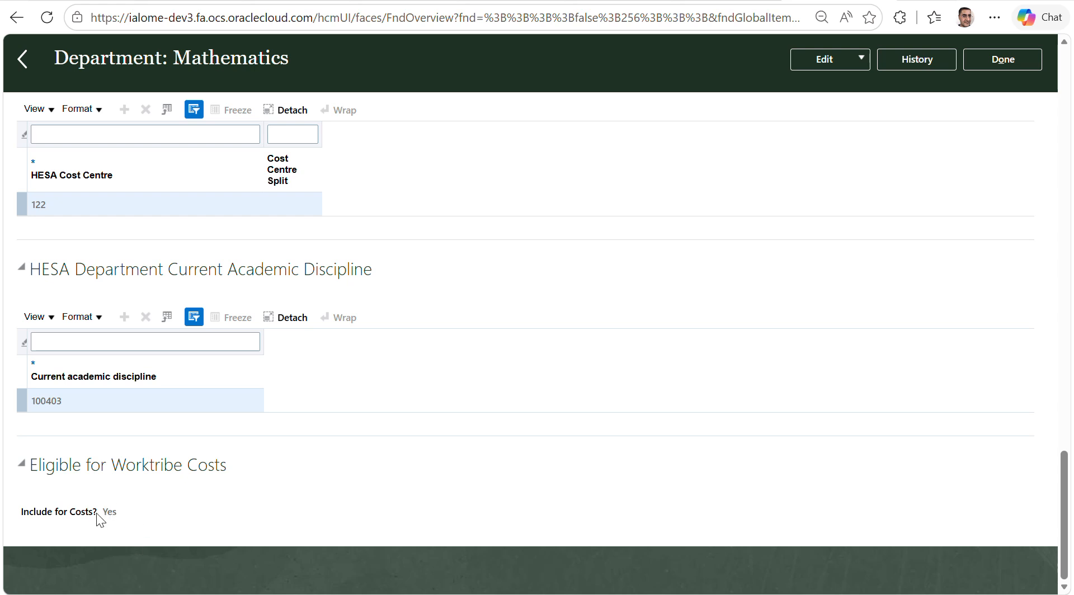
{"action": "left_click", "coordinate": [150, 528]}
{"action": "key", "text": "alt+Tab"}
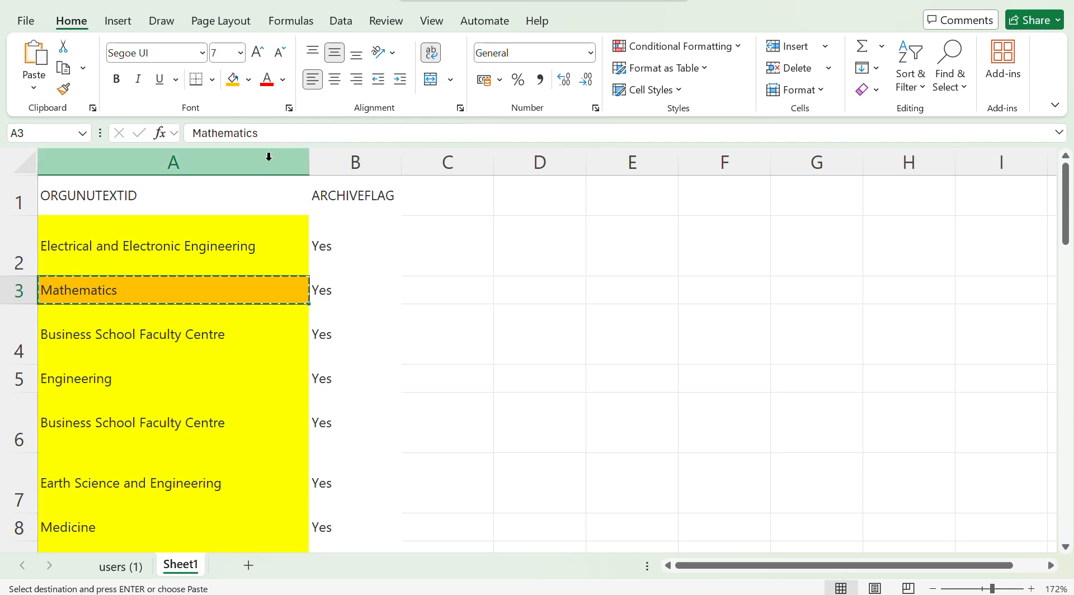
{"action": "left_click", "coordinate": [269, 157]}
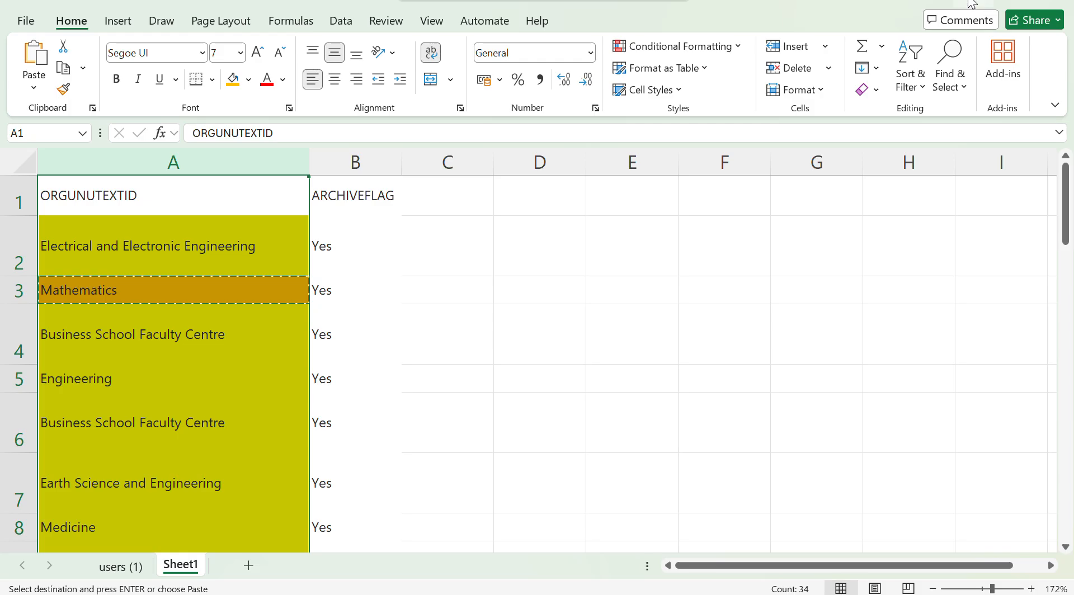
Switch back to Oracle in the browser, return to the home page, and show the Tools apps.
{"action": "key", "text": "alt+Tab"}
{"action": "scroll", "coordinate": [543, 166], "scroll_direction": "up", "scroll_amount": 15}
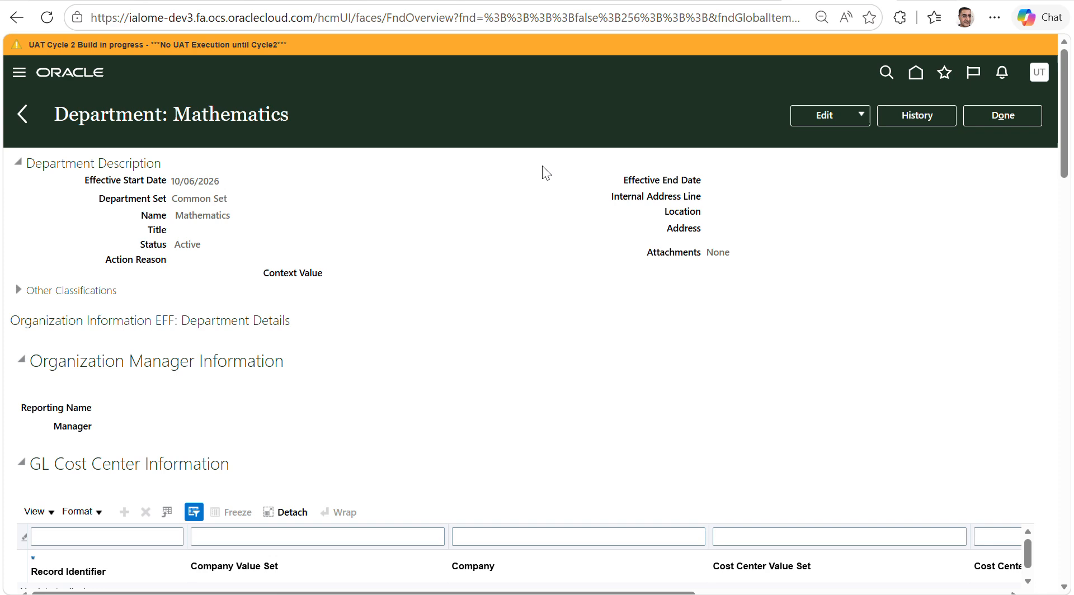
{"action": "left_click", "coordinate": [914, 73]}
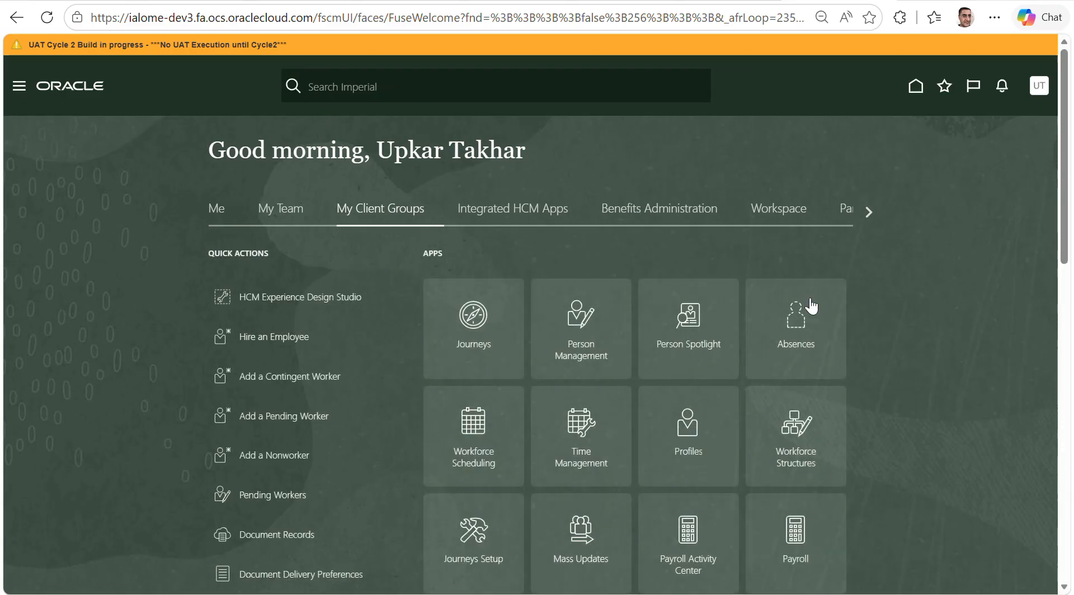
{"action": "triple_click", "coordinate": [867, 209]}
{"action": "left_click", "coordinate": [867, 207]}
{"action": "left_click", "coordinate": [867, 207]}
{"action": "left_click", "coordinate": [867, 207]}
{"action": "left_click", "coordinate": [476, 229]}
{"action": "left_click", "coordinate": [498, 209]}
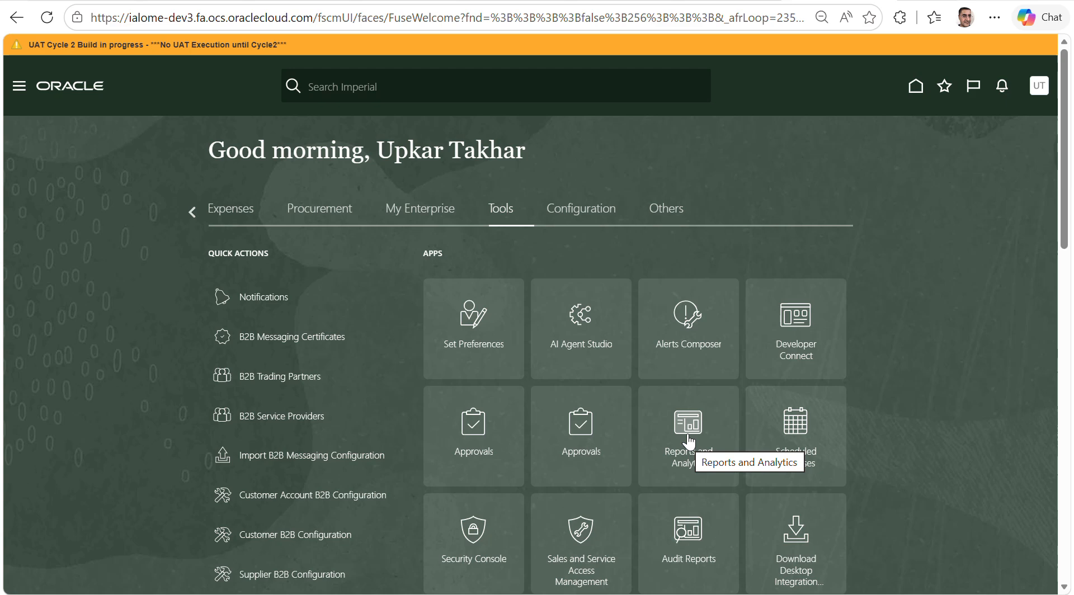
Open Reports and Analytics and look over the Favorites and Recent Items list.
{"action": "left_click", "coordinate": [945, 90]}
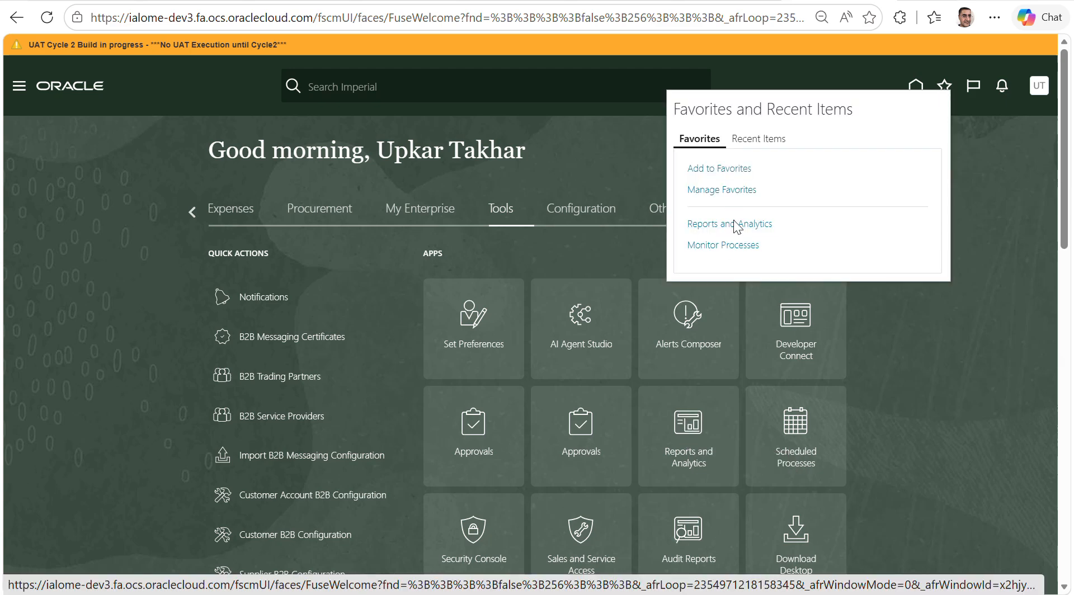
{"action": "left_click", "coordinate": [619, 126]}
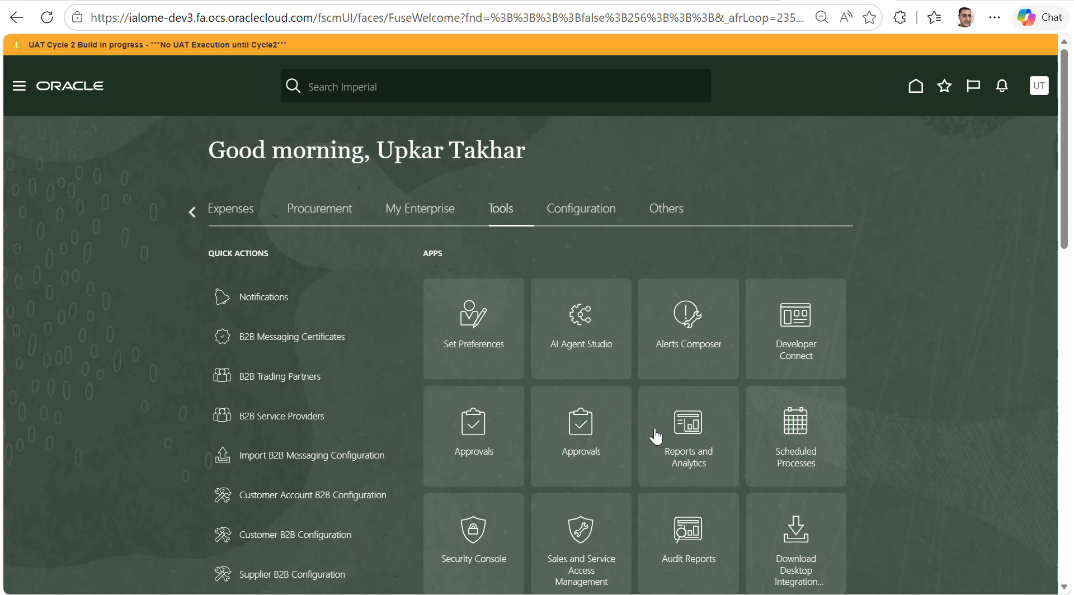
{"action": "left_click", "coordinate": [690, 424]}
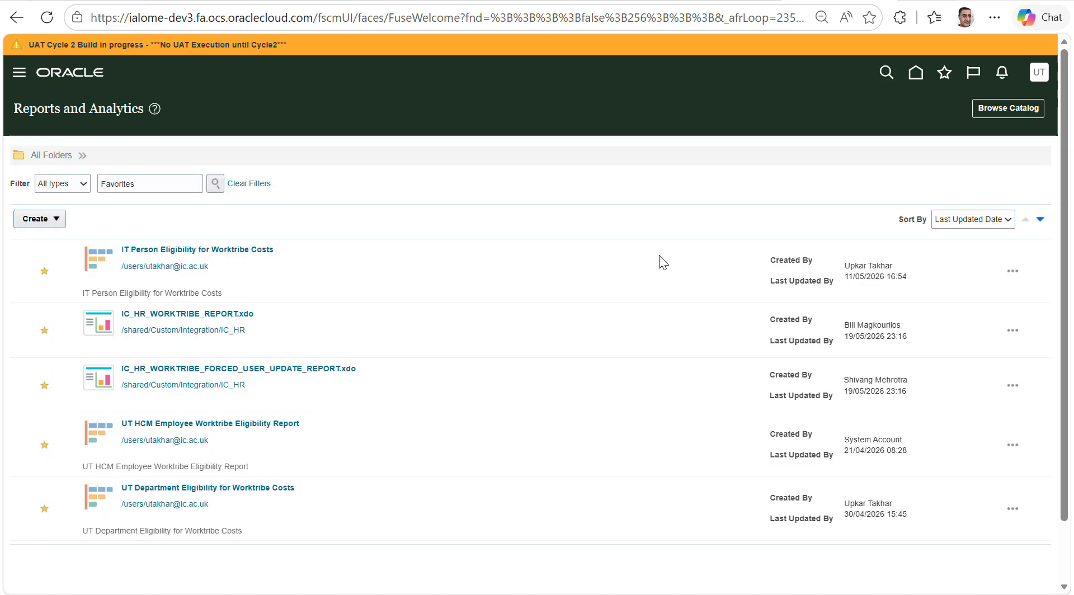
{"action": "left_click", "coordinate": [943, 81]}
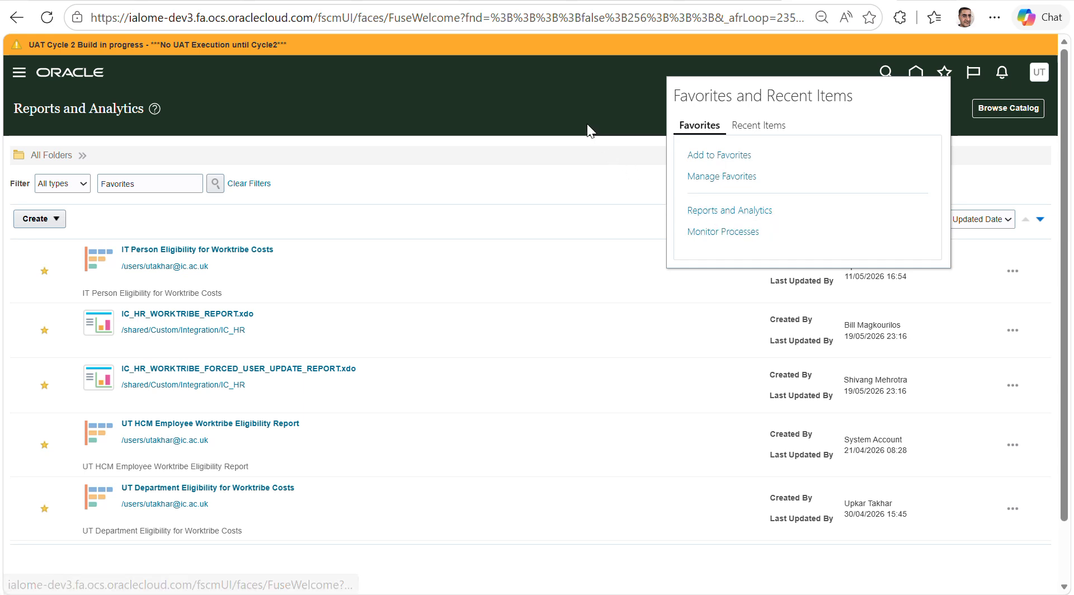
{"action": "left_click", "coordinate": [579, 111]}
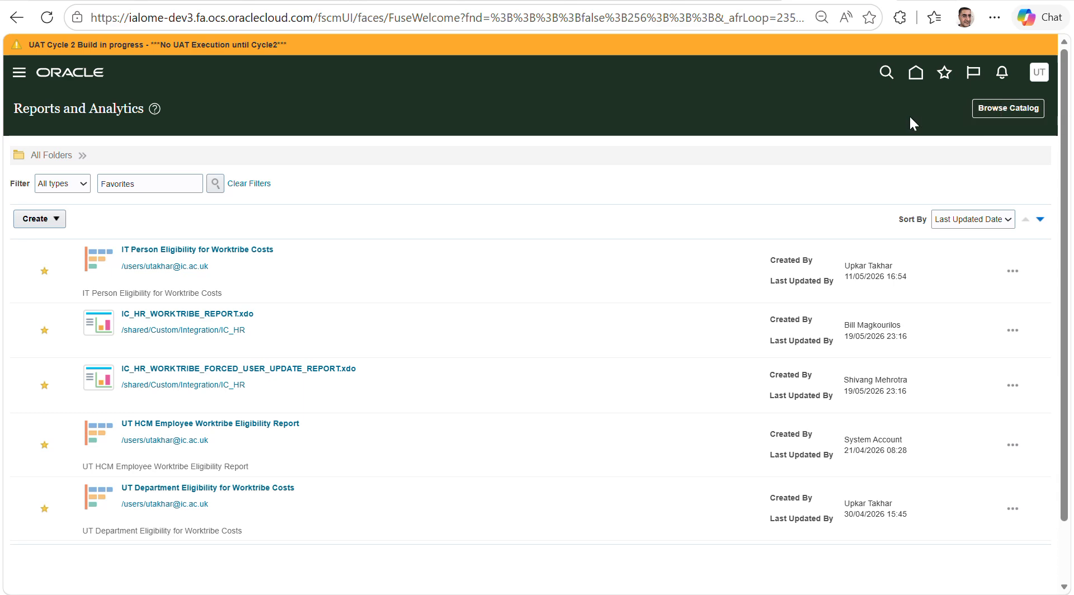
Browse the reports catalog to the folder Shared Folders/Custom/Integration/IC_HR.
{"action": "left_click", "coordinate": [996, 110]}
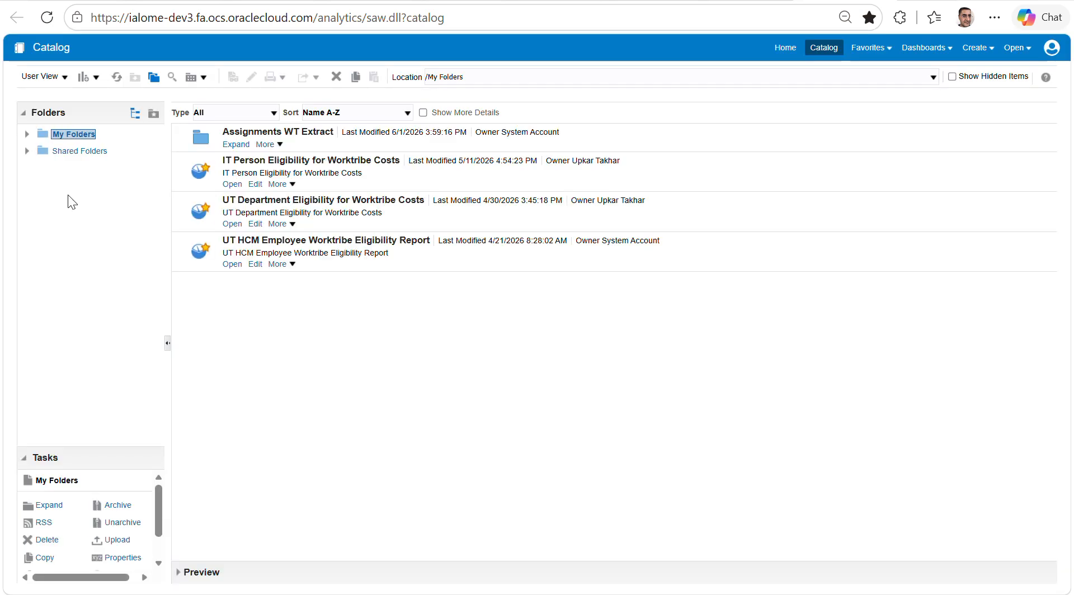
{"action": "left_click", "coordinate": [27, 150]}
{"action": "left_click", "coordinate": [72, 185]}
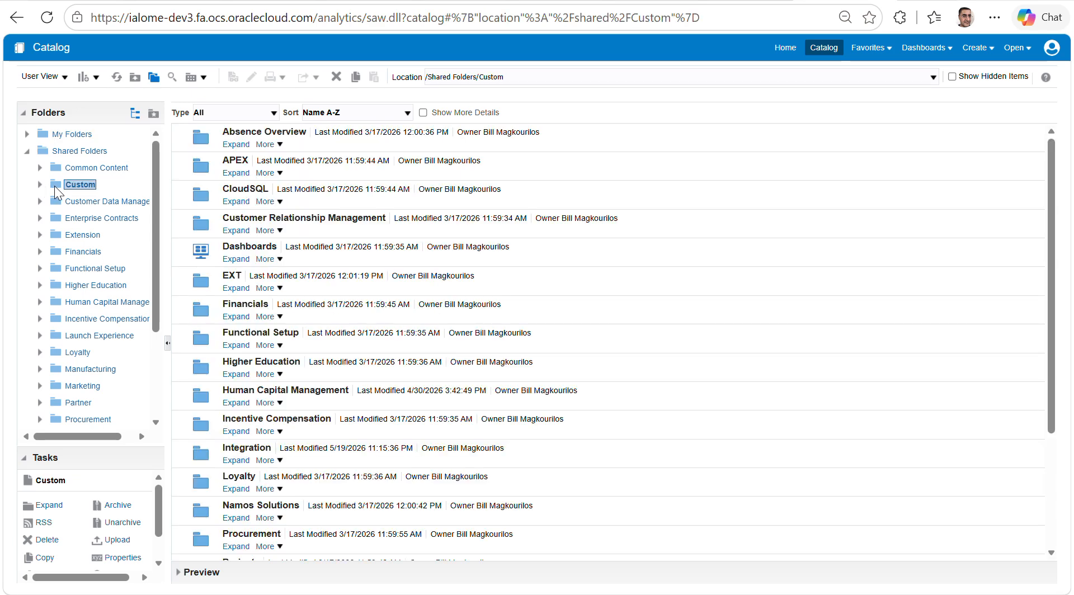
{"action": "left_click", "coordinate": [39, 185]}
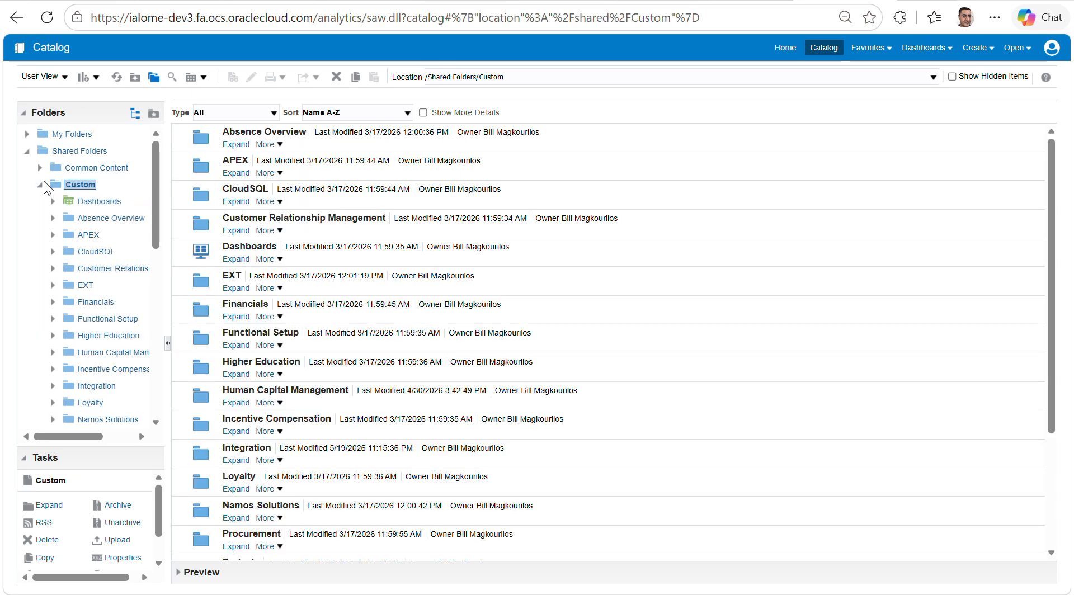
{"action": "scroll", "coordinate": [109, 259], "scroll_direction": "down", "scroll_amount": 1}
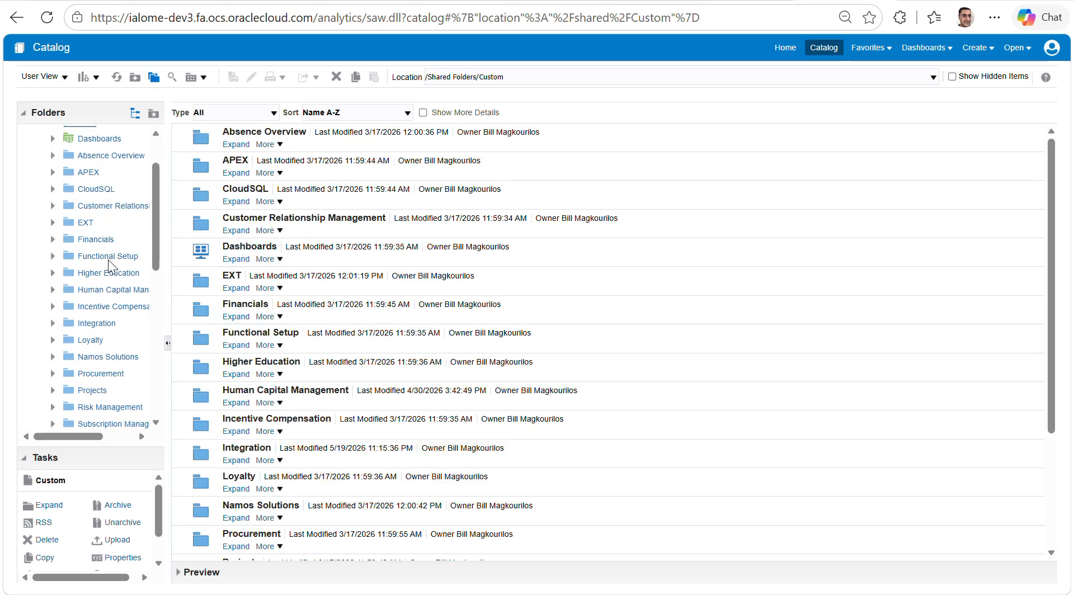
{"action": "left_click", "coordinate": [53, 324]}
{"action": "scroll", "coordinate": [83, 309], "scroll_direction": "down", "scroll_amount": 2}
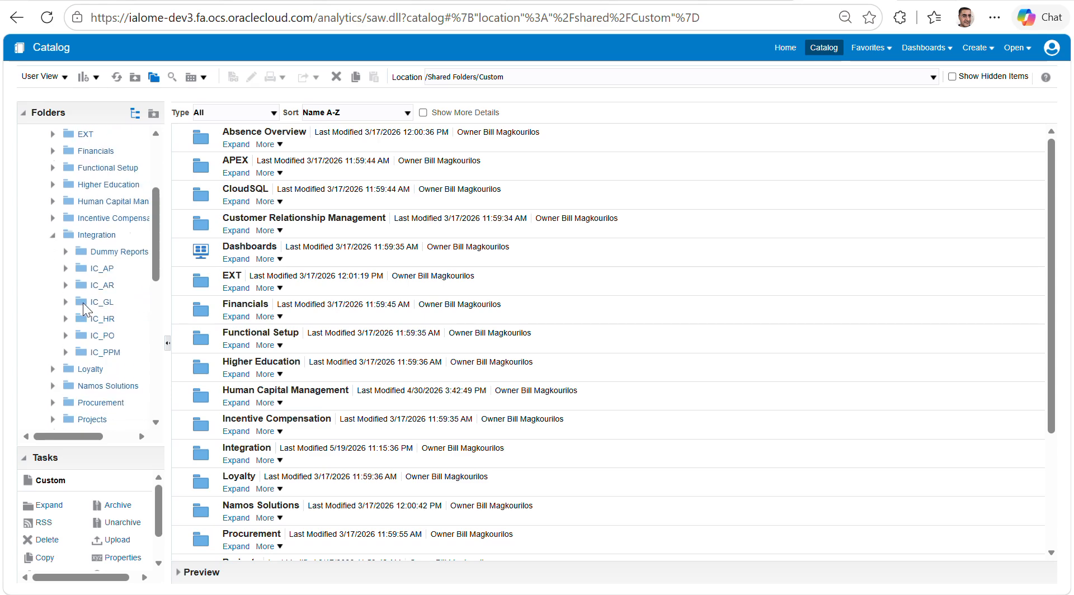
{"action": "left_click", "coordinate": [89, 307]}
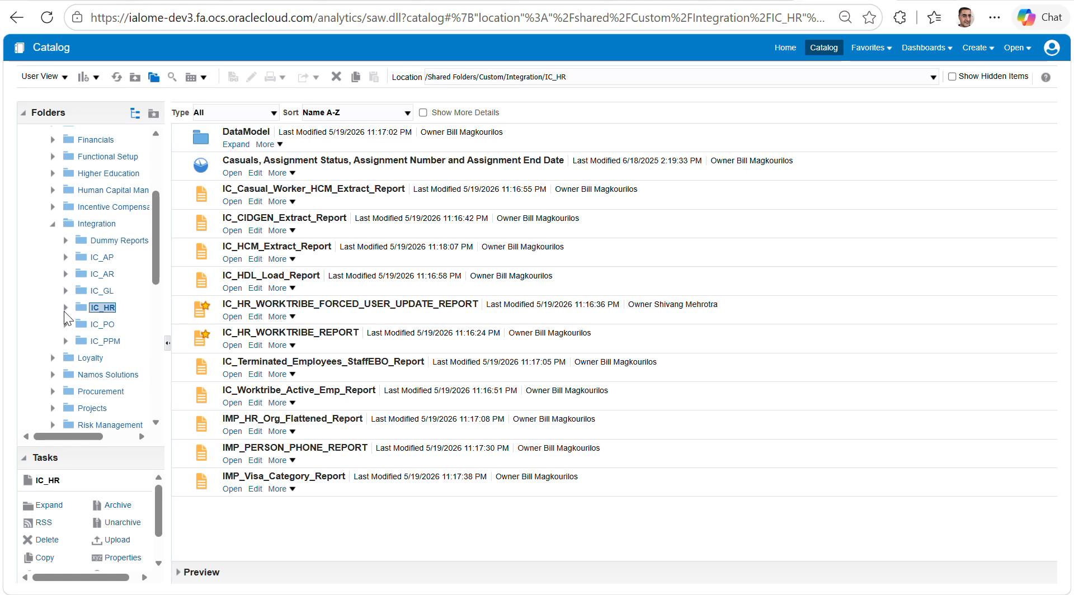
Look through the data models in the IC_HR folder's DataModel subfolder and return to IC_HR.
{"action": "left_click", "coordinate": [64, 309]}
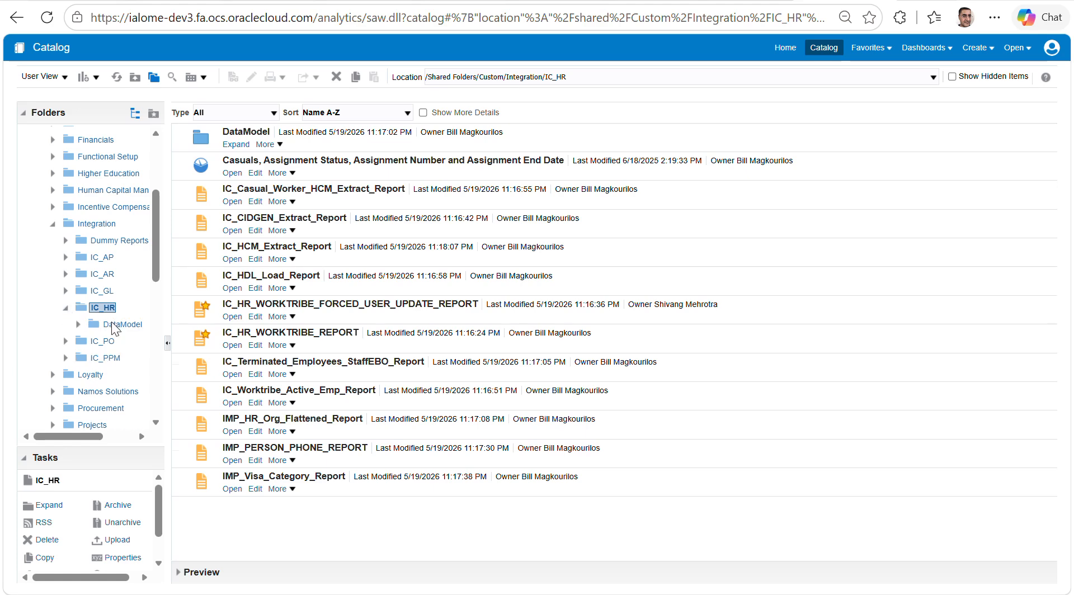
{"action": "left_click", "coordinate": [112, 321]}
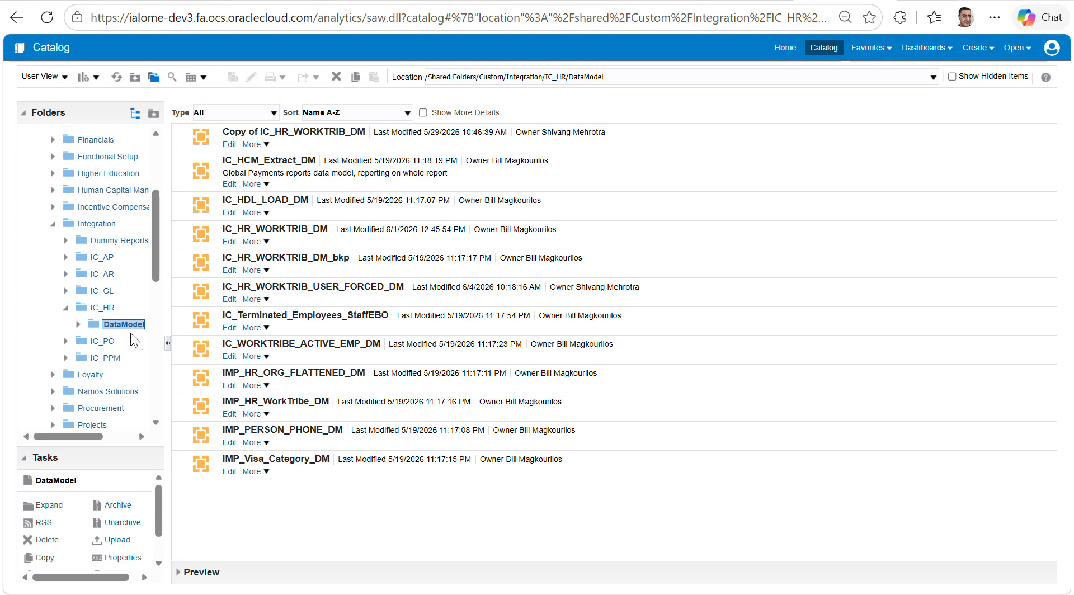
{"action": "left_click", "coordinate": [102, 308]}
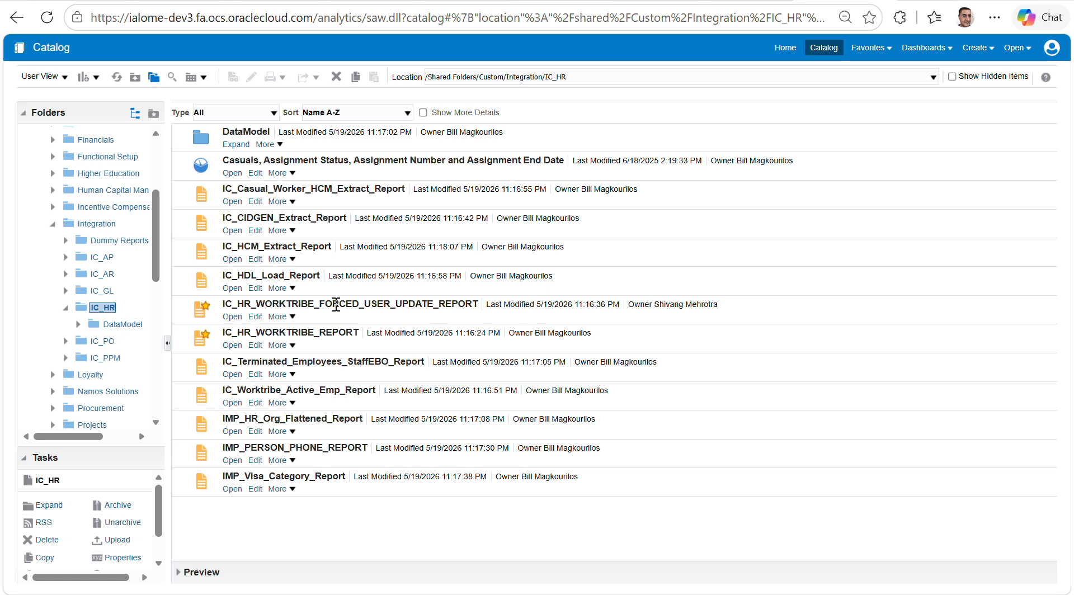
Run IC_HR_WORKTRIBE_REPORT and export its output as CSV.
{"action": "left_click", "coordinate": [231, 345]}
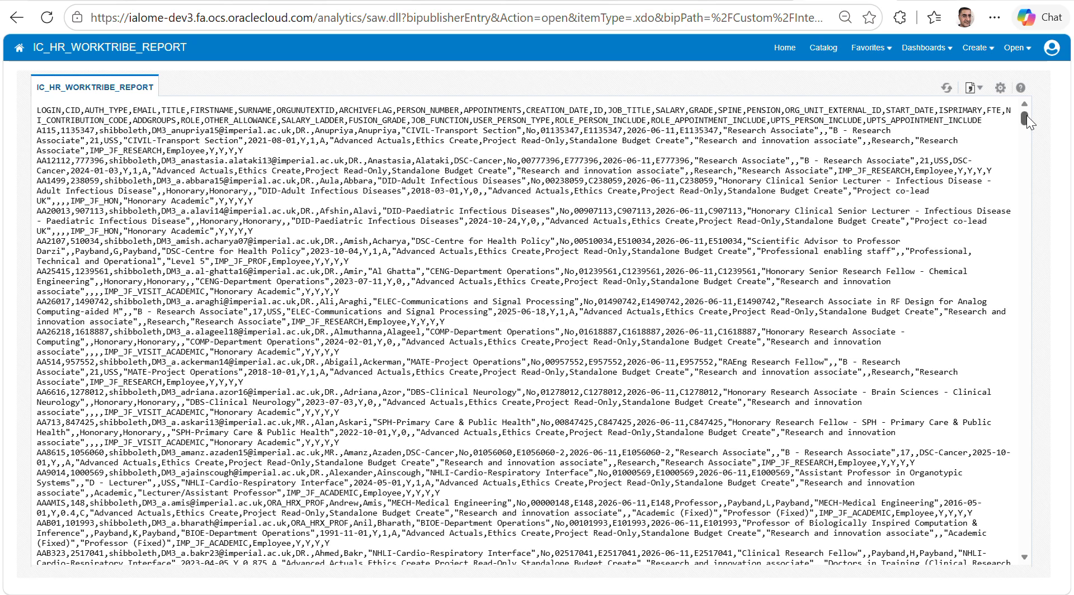
{"action": "mouse_move", "coordinate": [1026, 115]}
{"action": "left_mouse_down"}
{"action": "mouse_move", "coordinate": [1026, 135]}
{"action": "mouse_move", "coordinate": [1018, 106]}
{"action": "left_mouse_up"}
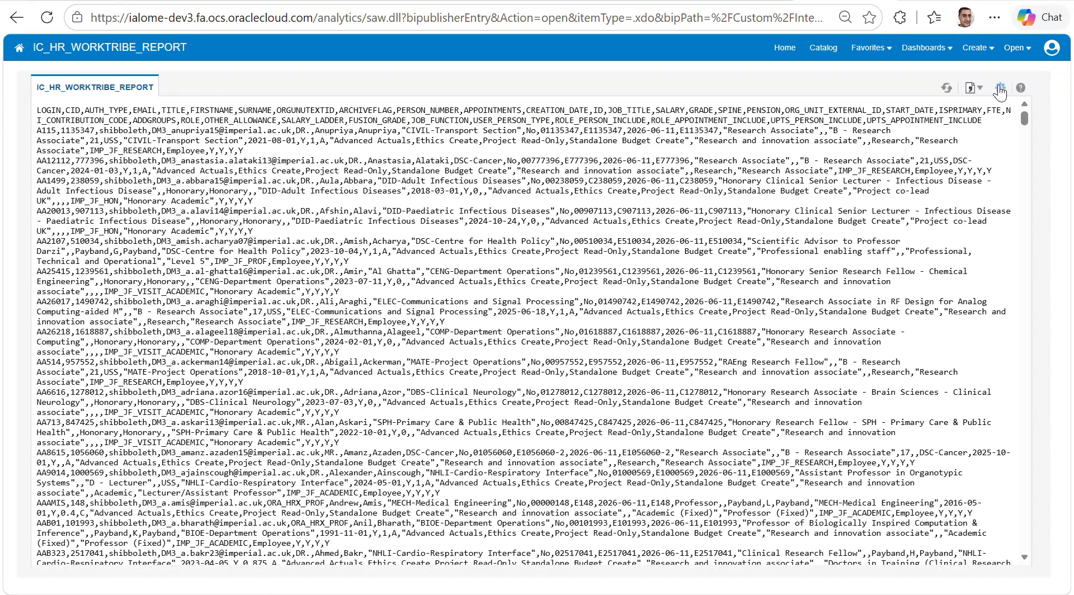
{"action": "left_click", "coordinate": [1001, 89]}
{"action": "mouse_move", "coordinate": [936, 150]}
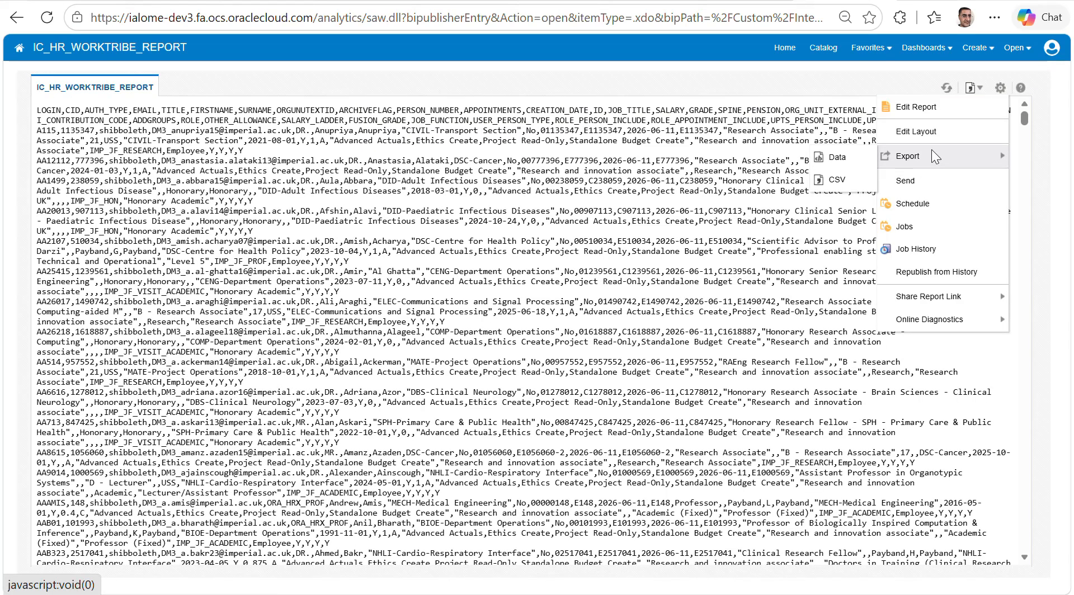
{"action": "left_click", "coordinate": [833, 179]}
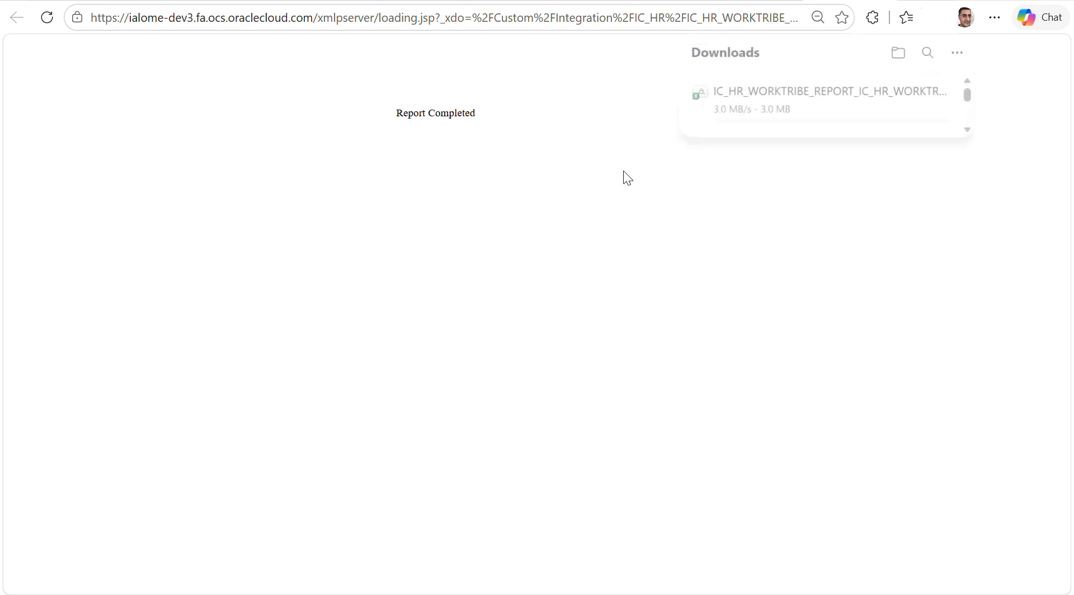
Open the downloaded Worktribe report CSV in Excel without applying the default data conversions.
{"action": "left_click", "coordinate": [778, 94]}
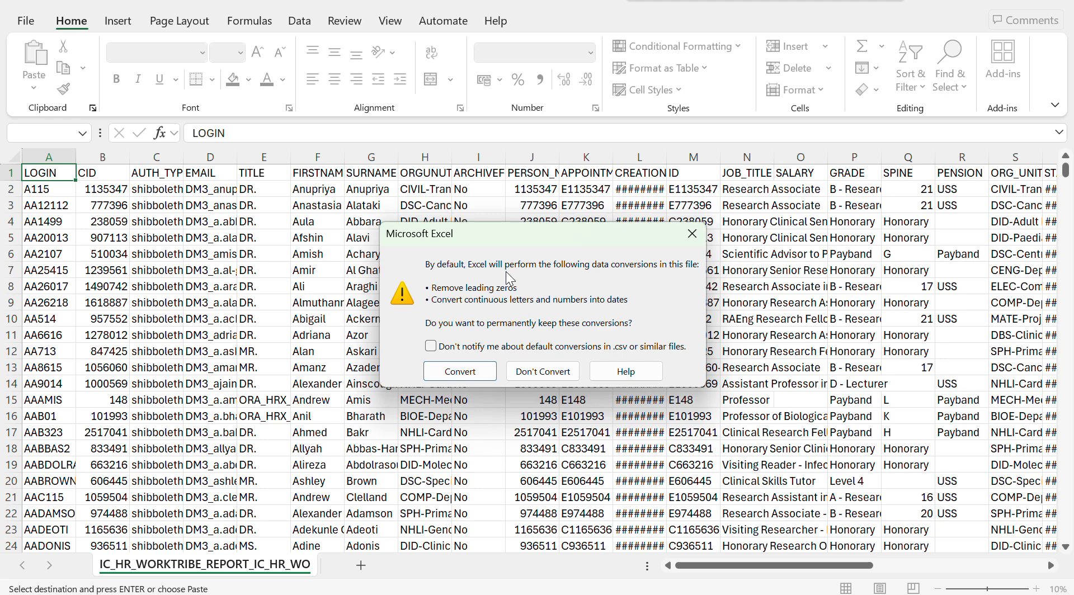
{"action": "left_click", "coordinate": [542, 380]}
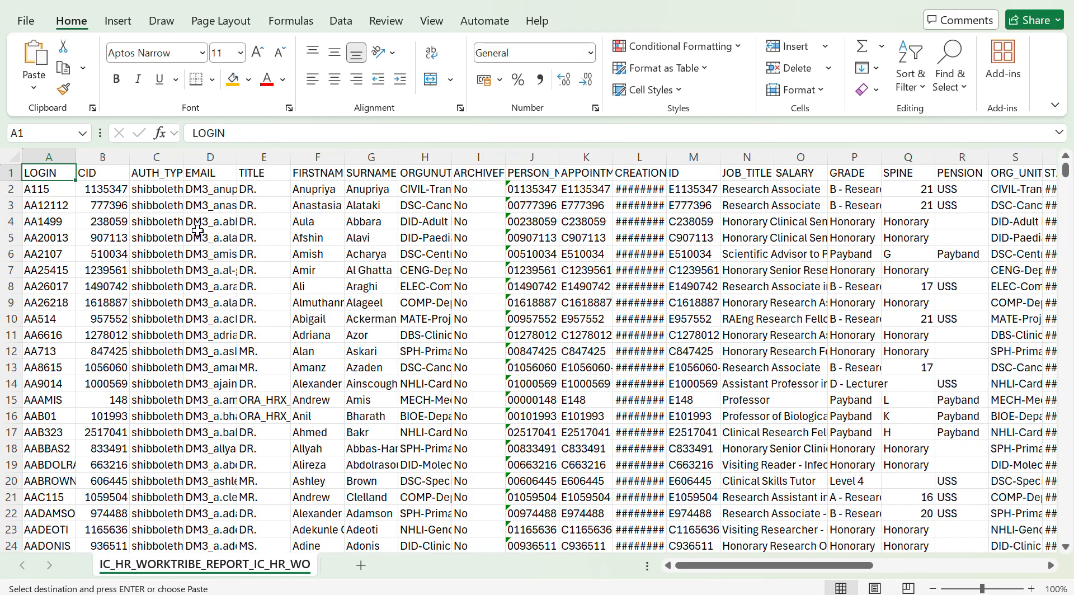
Fill the header row with yellow and add filters to all its columns.
{"action": "left_click", "coordinate": [10, 173]}
{"action": "left_click", "coordinate": [248, 79]}
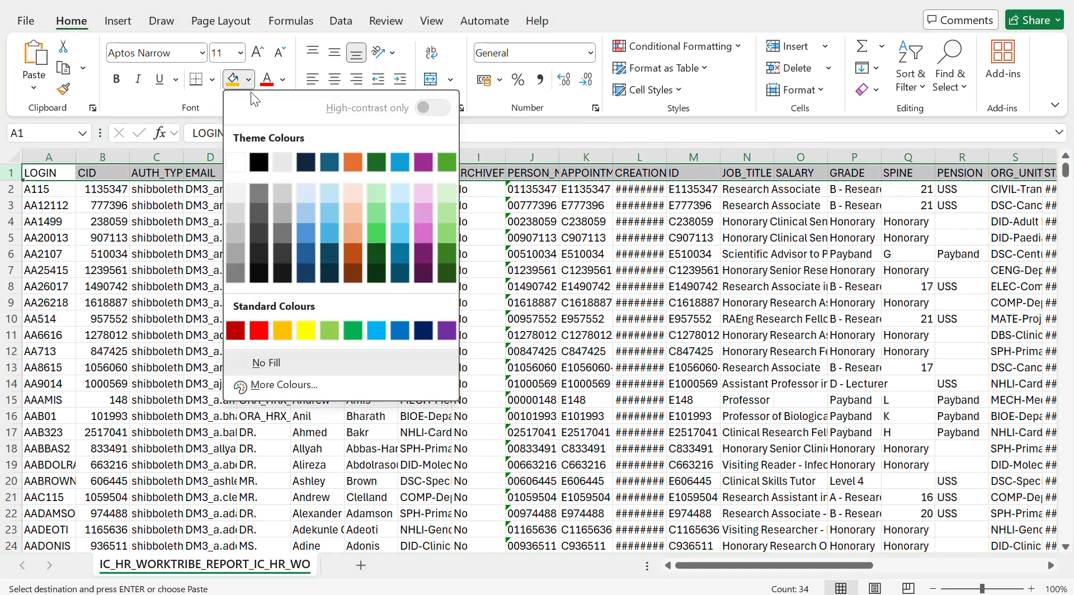
{"action": "left_click", "coordinate": [310, 327]}
{"action": "left_click", "coordinate": [914, 54]}
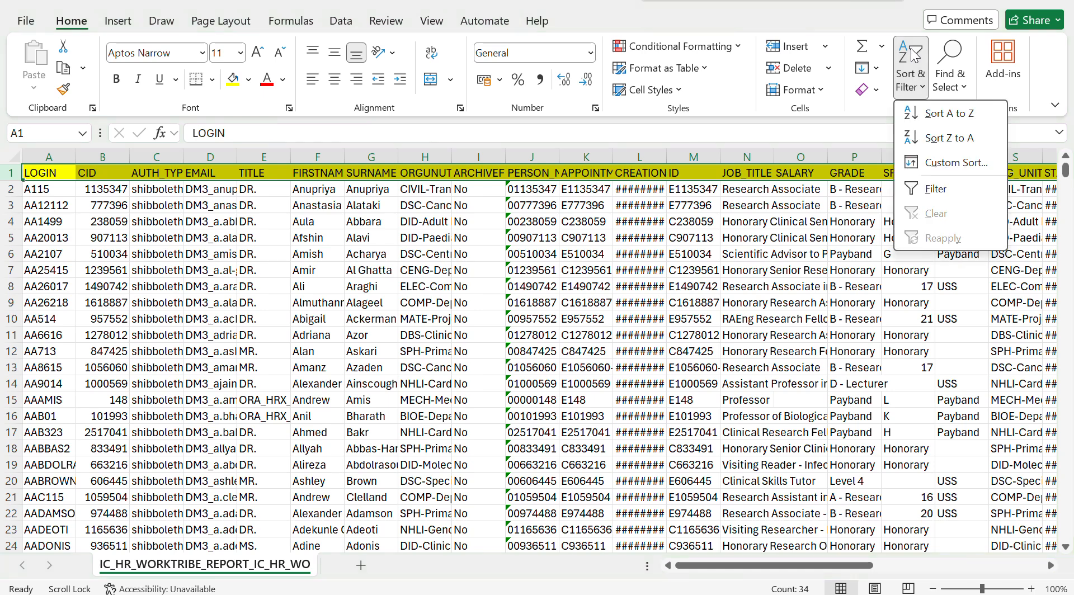
{"action": "left_click", "coordinate": [930, 193]}
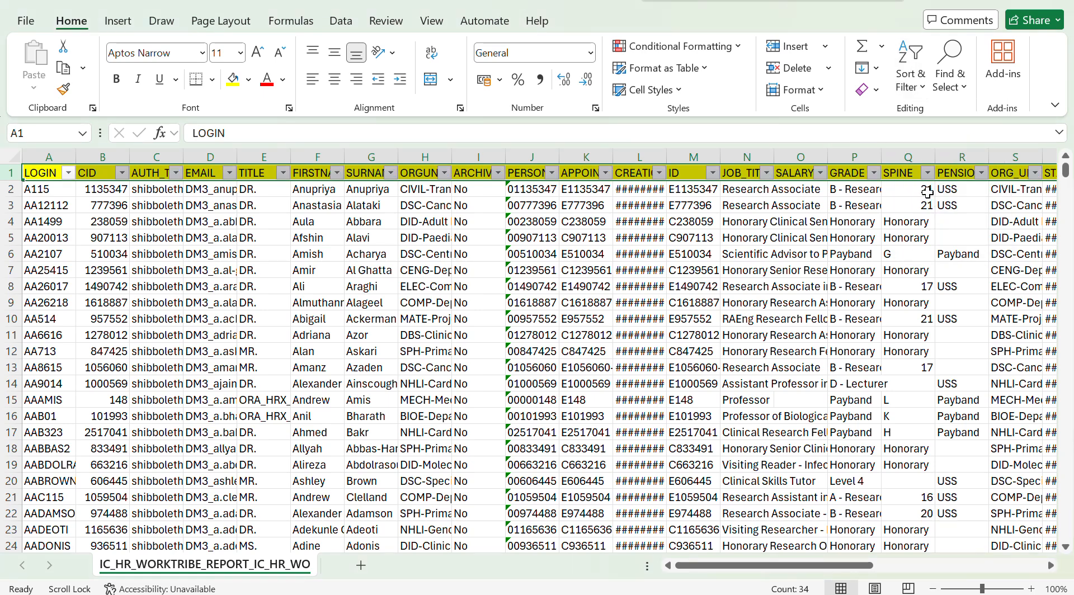
{"action": "left_click", "coordinate": [693, 308]}
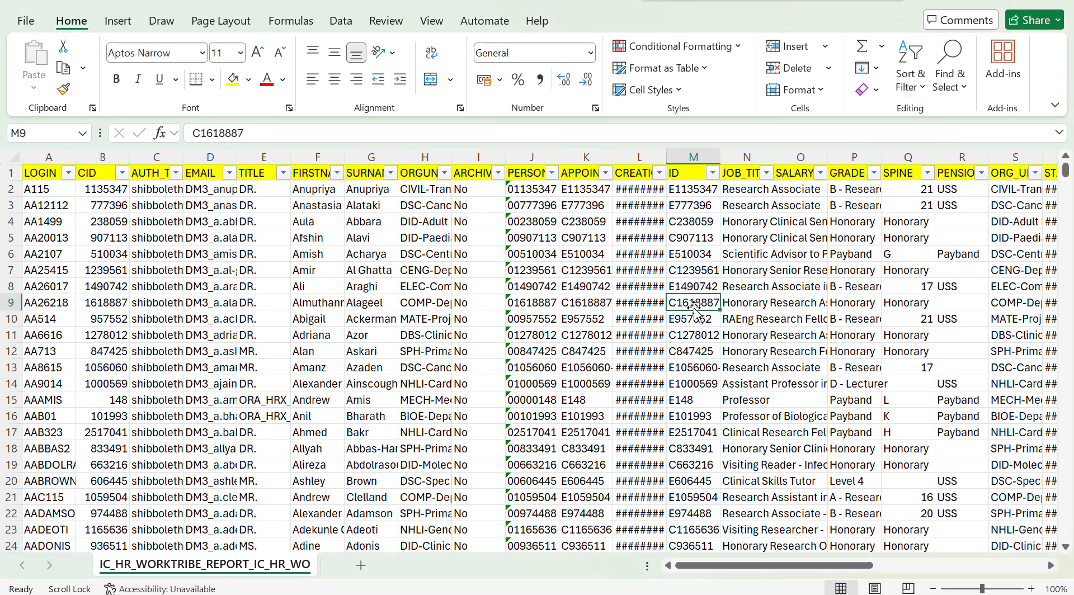
Filter the ARCHIVEFLAG column to show only the rows with the value Yes.
{"action": "left_click", "coordinate": [475, 153]}
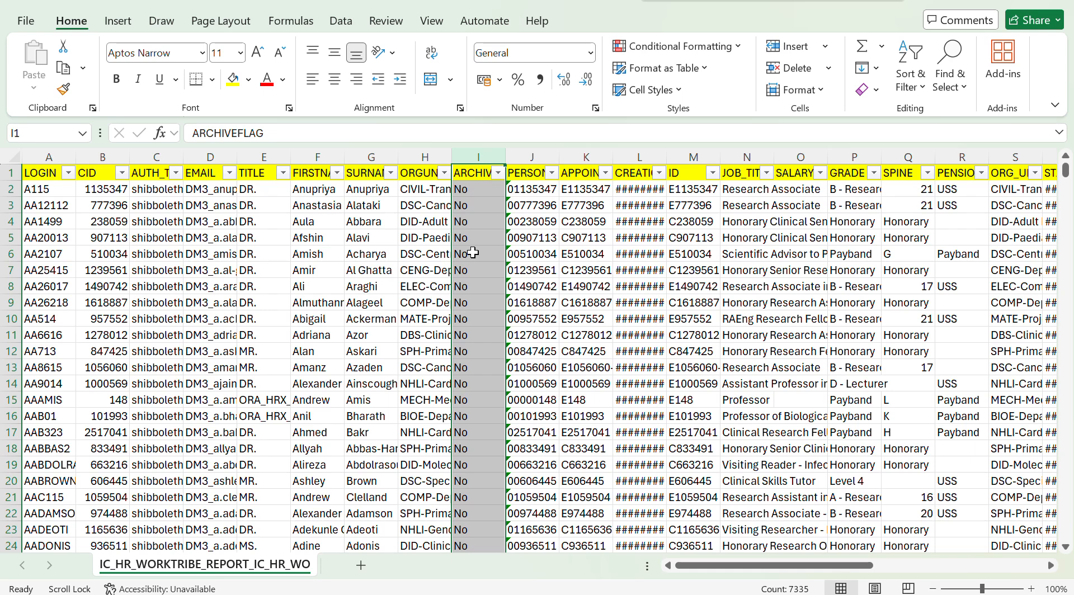
{"action": "left_click", "coordinate": [9, 191]}
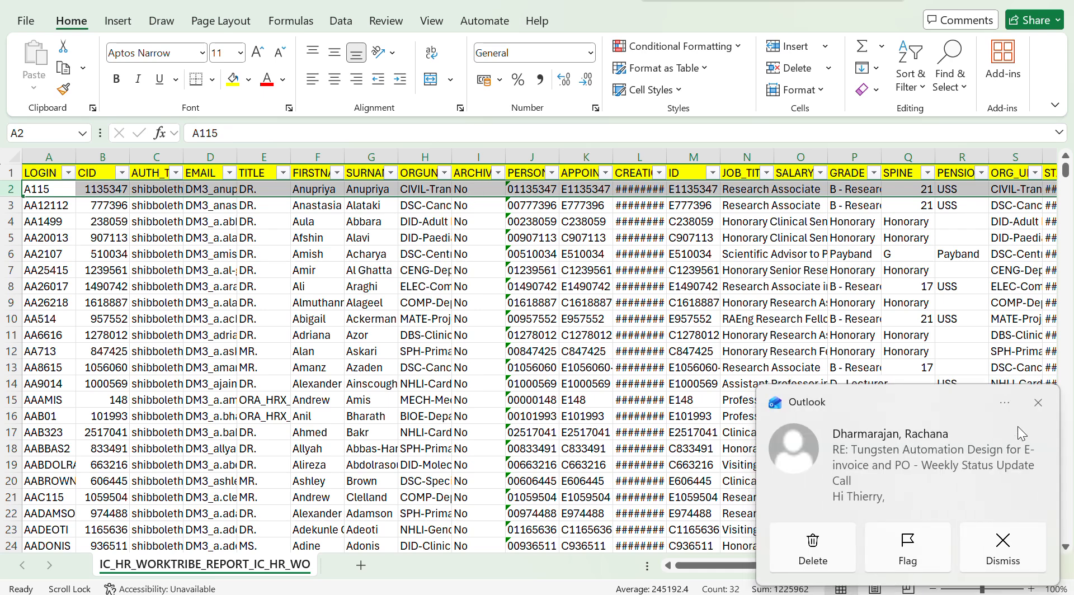
{"action": "left_click", "coordinate": [499, 174]}
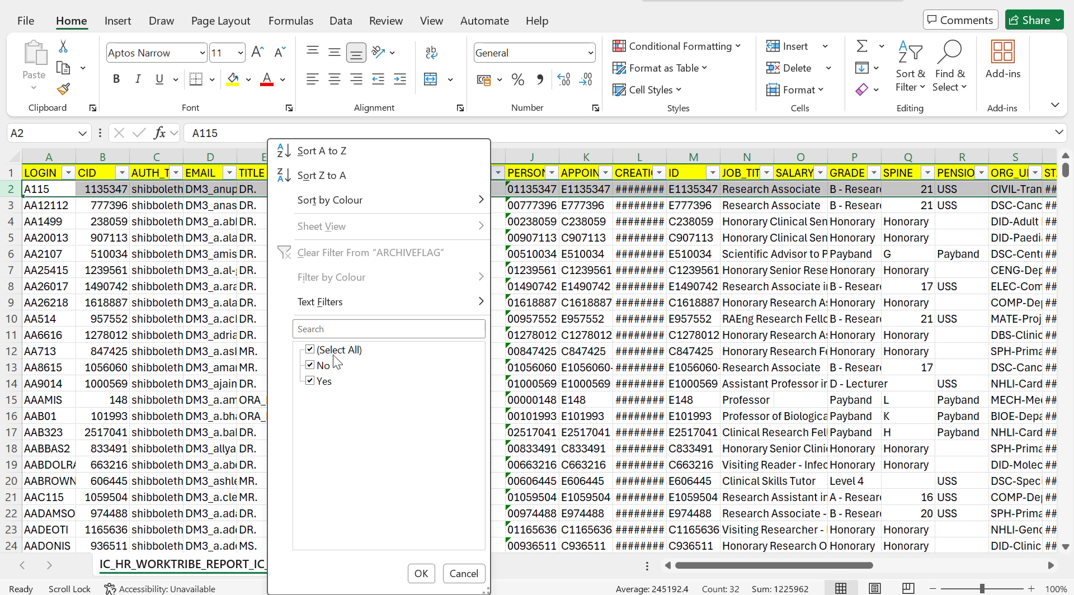
{"action": "left_click", "coordinate": [309, 350]}
{"action": "left_click", "coordinate": [311, 366]}
{"action": "left_click", "coordinate": [418, 574]}
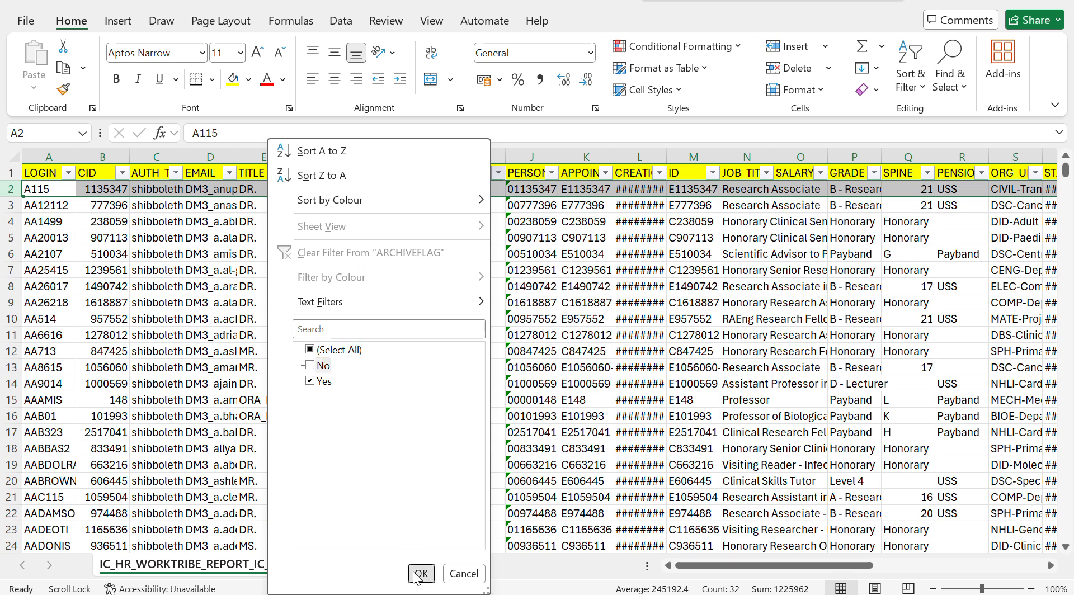
Widen the ORGUNUTEXTID and ARCHIVEFLAG columns so that their full headings and department names can be read.
{"action": "left_click", "coordinate": [490, 191]}
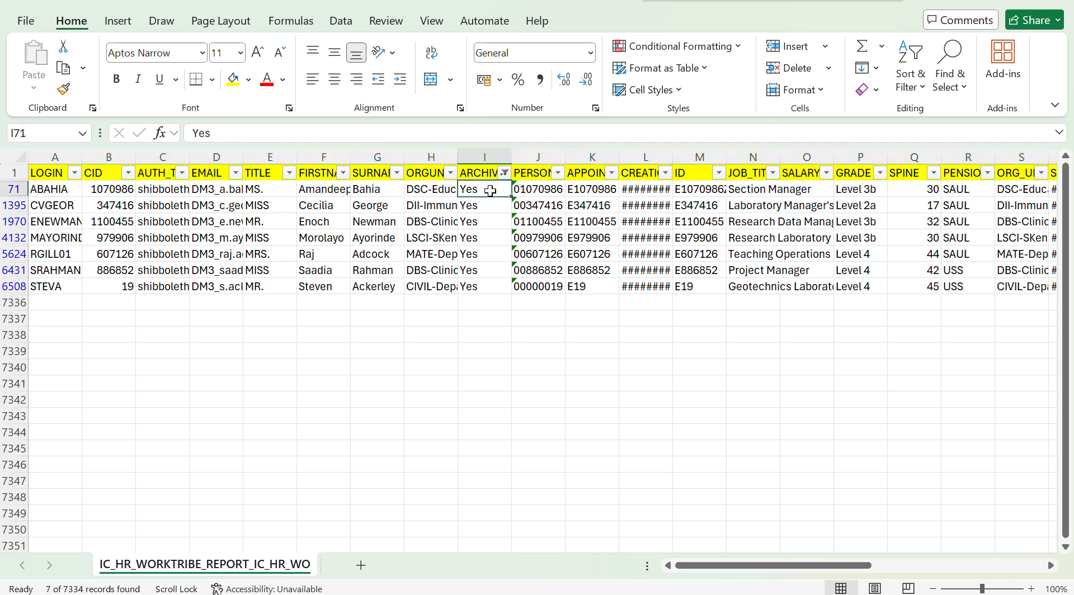
{"action": "left_click_drag", "start_coordinate": [490, 191], "coordinate": [484, 279]}
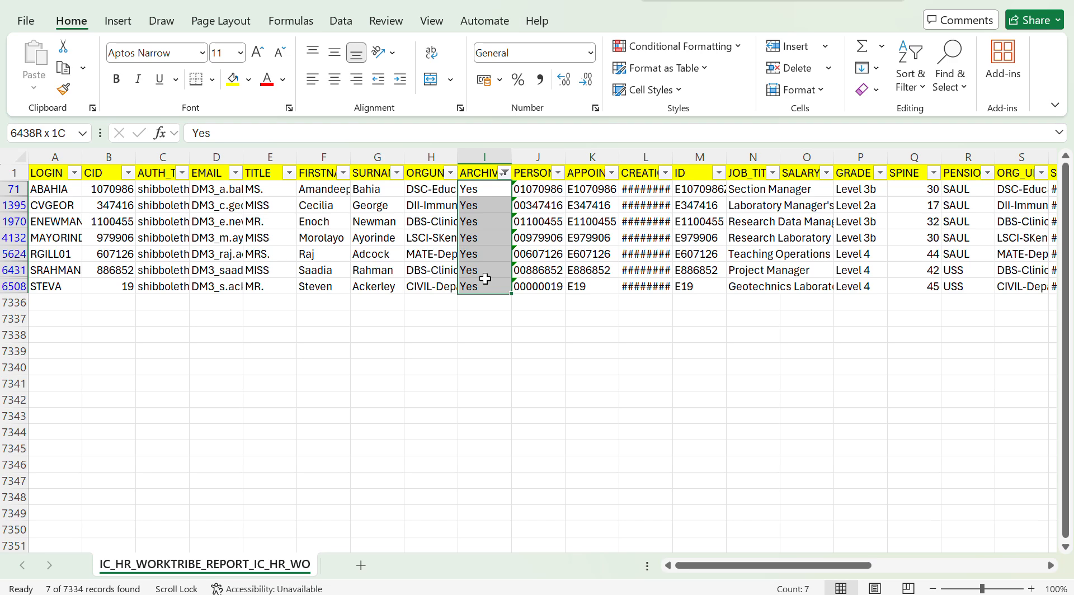
{"action": "left_click_drag", "start_coordinate": [485, 278], "coordinate": [485, 279]}
{"action": "left_click_drag", "start_coordinate": [457, 158], "coordinate": [651, 151]}
{"action": "left_click", "coordinate": [515, 165]}
{"action": "left_click_drag", "start_coordinate": [559, 156], "coordinate": [646, 157]}
{"action": "left_click", "coordinate": [543, 191]}
{"action": "left_click_drag", "start_coordinate": [543, 190], "coordinate": [546, 217]}
{"action": "left_click_drag", "start_coordinate": [661, 190], "coordinate": [679, 293]}
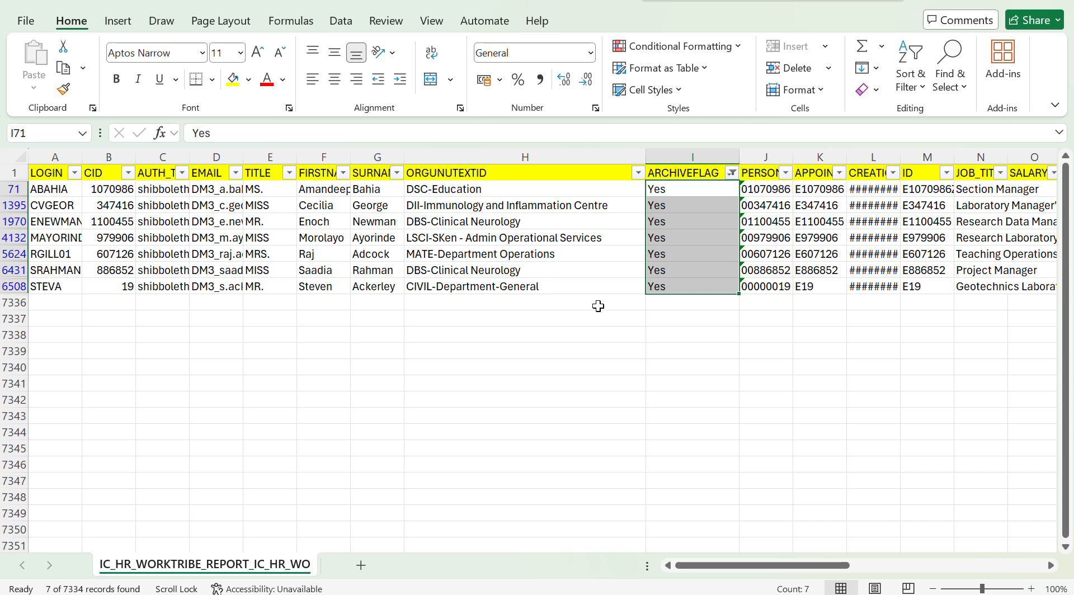
Fill the ROLE_APPOINTMENT_INCLUDE cells with the value N in the filtered rows with light green.
{"action": "scroll", "coordinate": [724, 258], "scroll_direction": "right", "scroll_amount": 8}
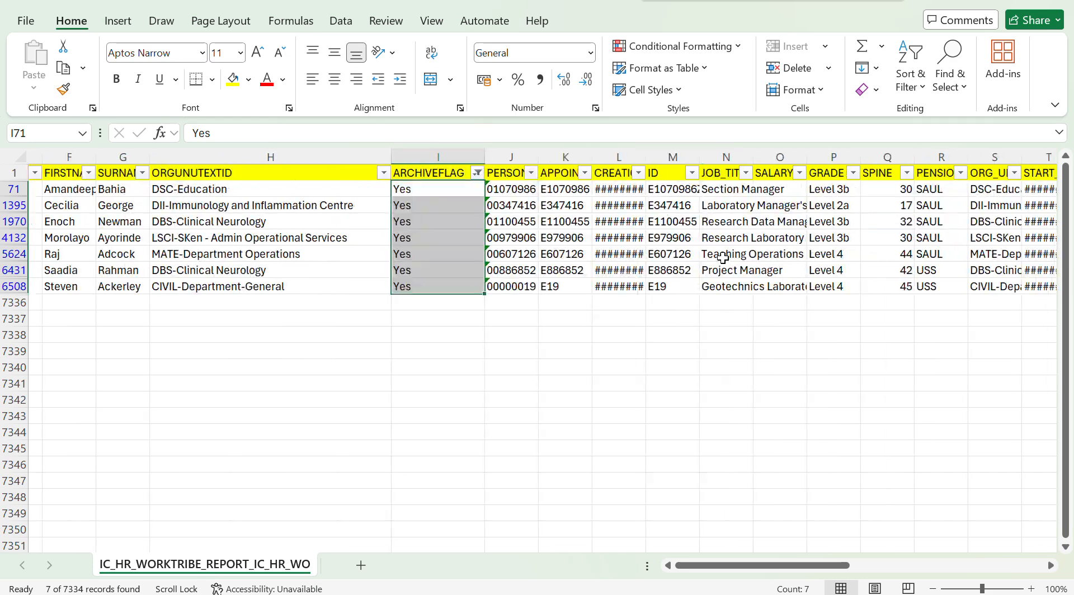
{"action": "scroll", "coordinate": [723, 258], "scroll_direction": "right", "scroll_amount": 1}
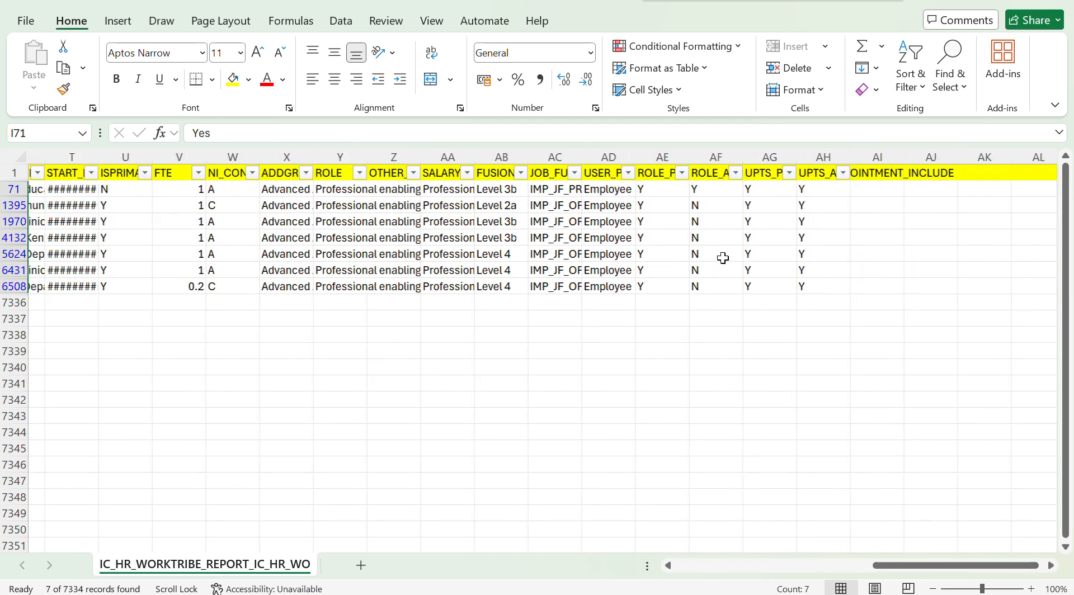
{"action": "left_click", "coordinate": [718, 204]}
{"action": "left_click_drag", "start_coordinate": [718, 204], "coordinate": [708, 283]}
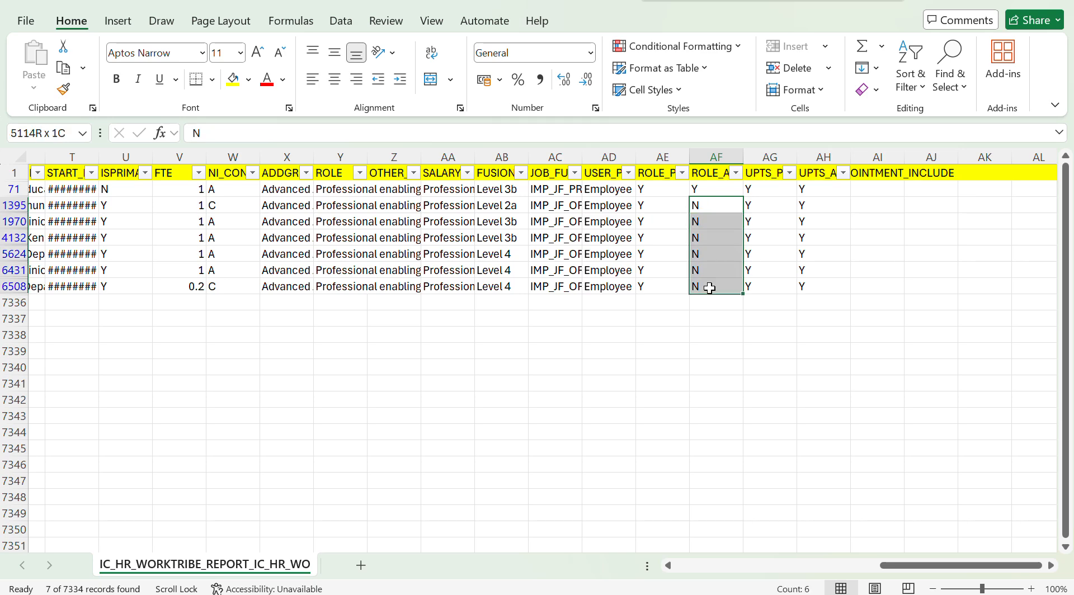
{"action": "left_click", "coordinate": [249, 79]}
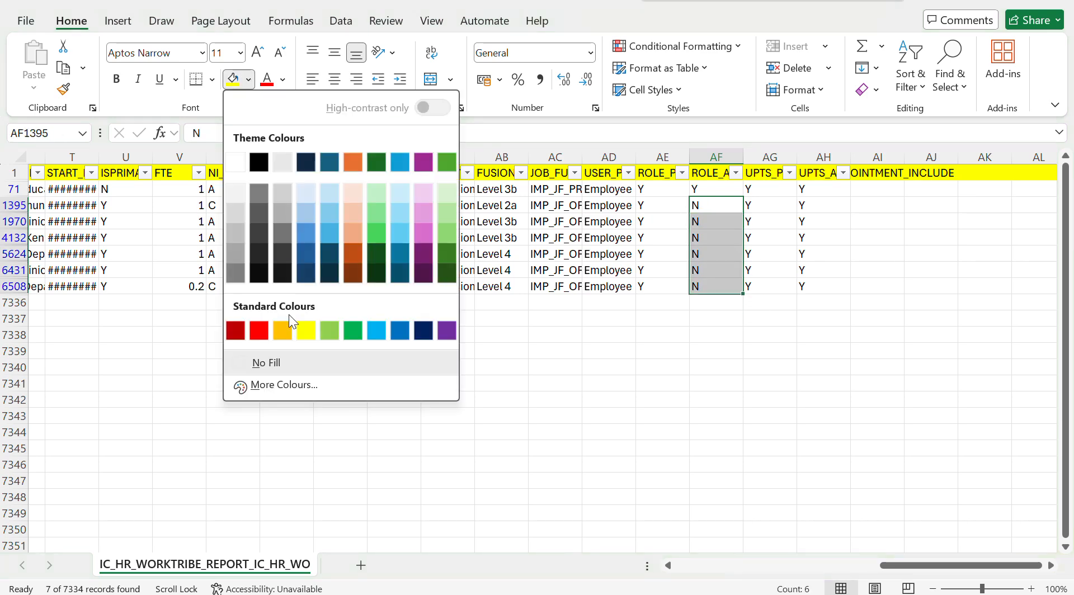
{"action": "left_click", "coordinate": [329, 334]}
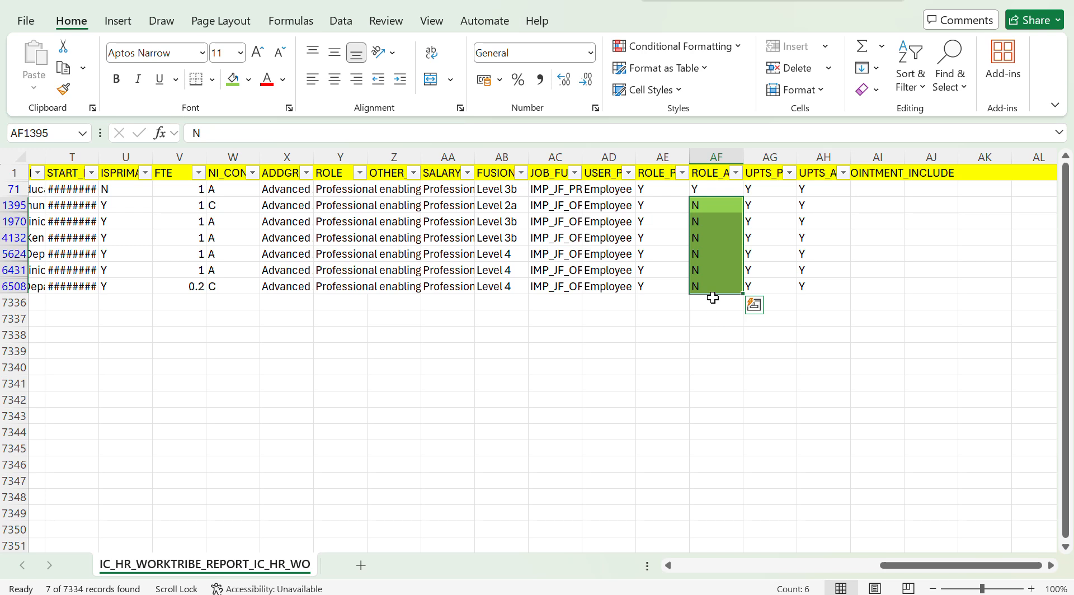
{"action": "left_click", "coordinate": [712, 298]}
{"action": "left_click", "coordinate": [715, 208]}
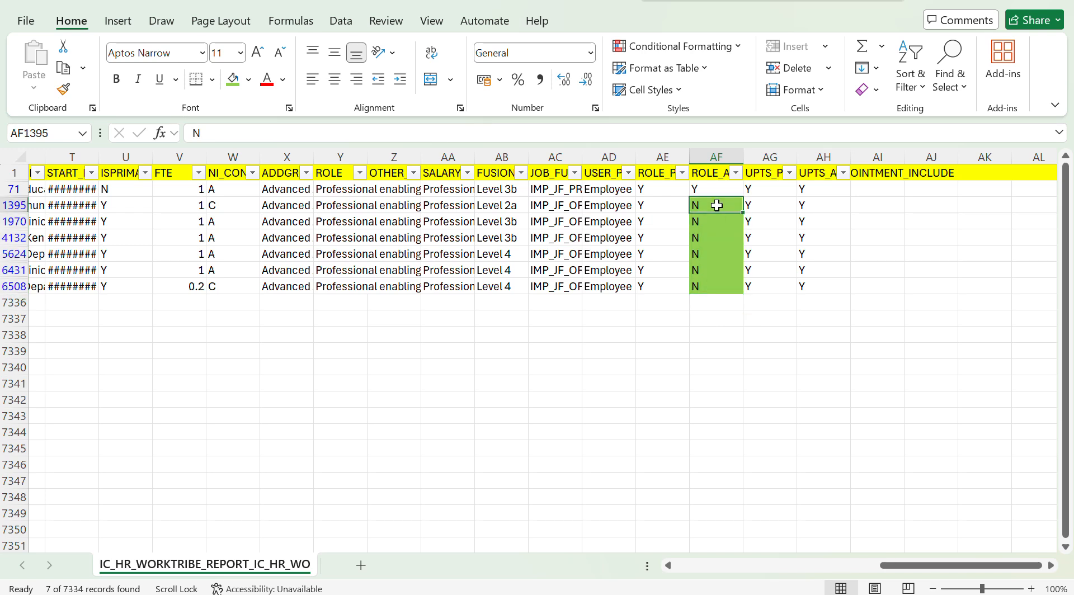
{"action": "left_click_drag", "start_coordinate": [710, 219], "coordinate": [712, 241]}
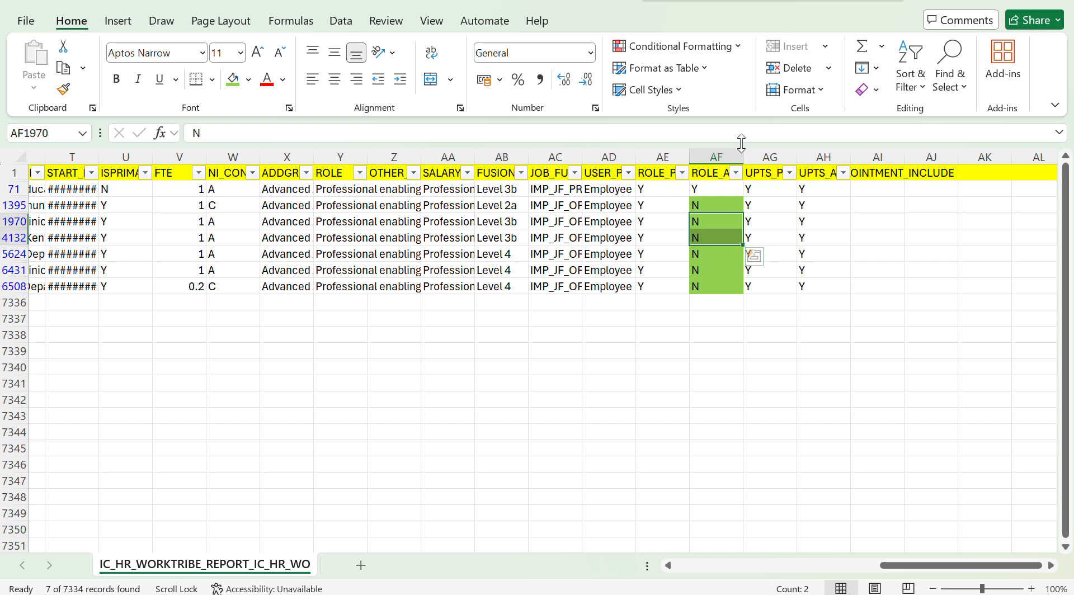
Widen the ROLE_APPOINTMENT_INCLUDE column to show its full heading.
{"action": "left_click_drag", "start_coordinate": [743, 156], "coordinate": [765, 157]}
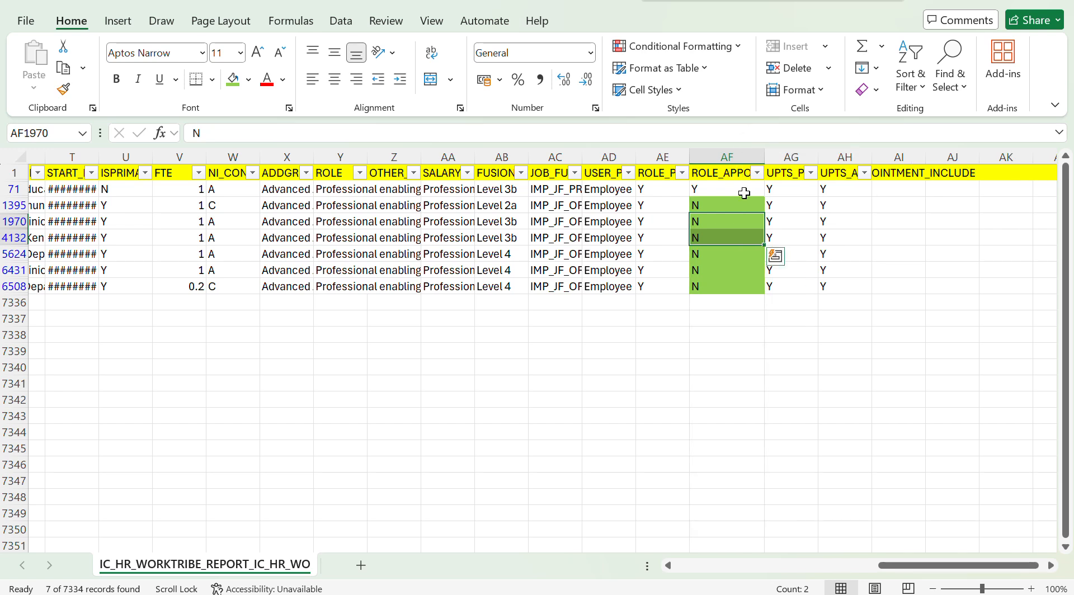
{"action": "left_click", "coordinate": [660, 367]}
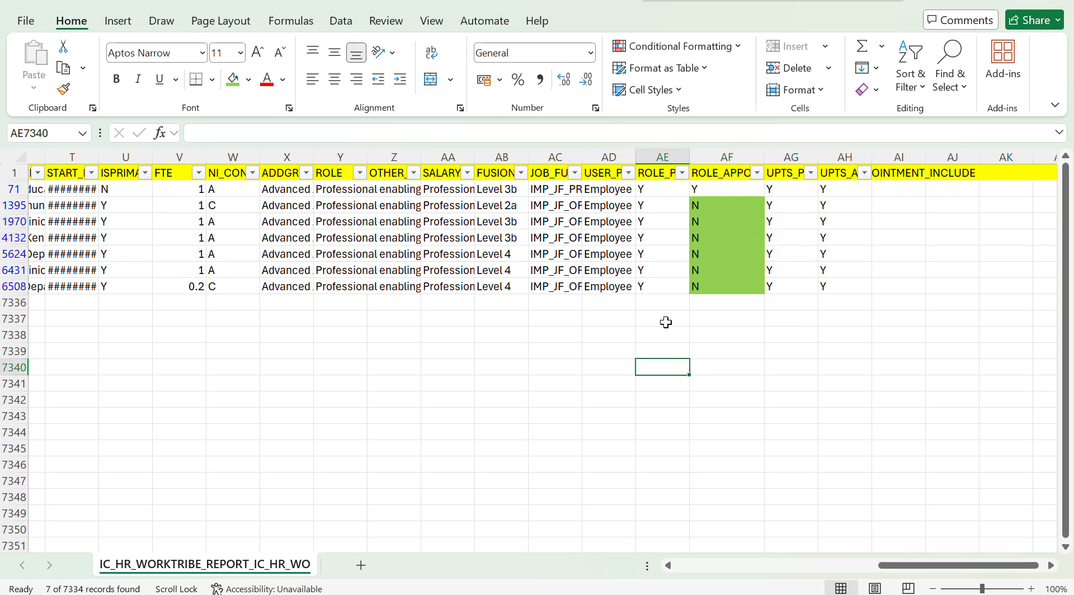
{"action": "left_click_drag", "start_coordinate": [764, 156], "coordinate": [930, 147]}
{"action": "left_click", "coordinate": [769, 354]}
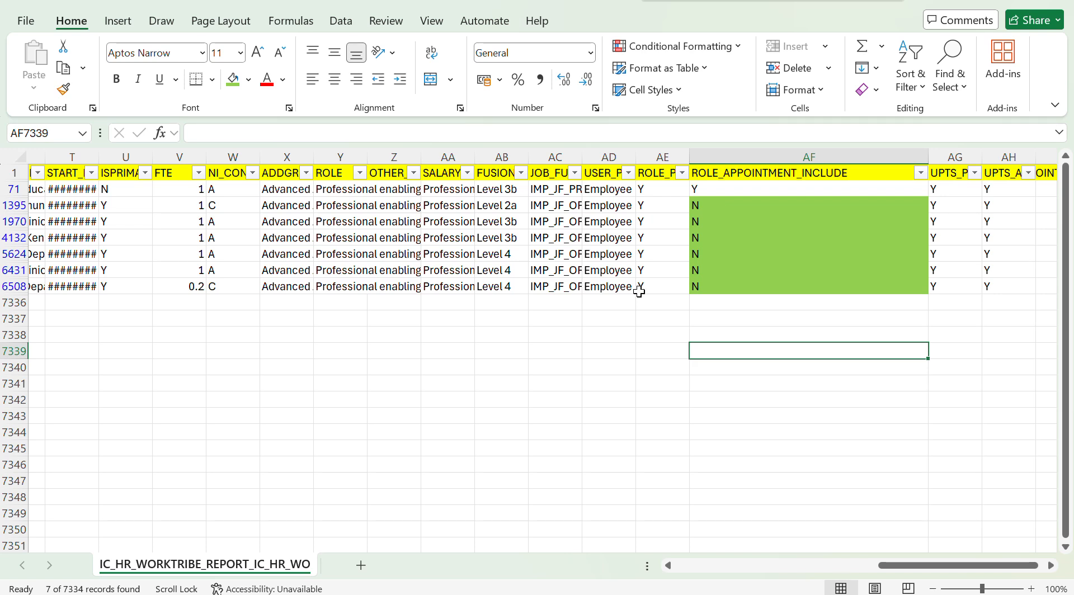
{"action": "left_click", "coordinate": [339, 270]}
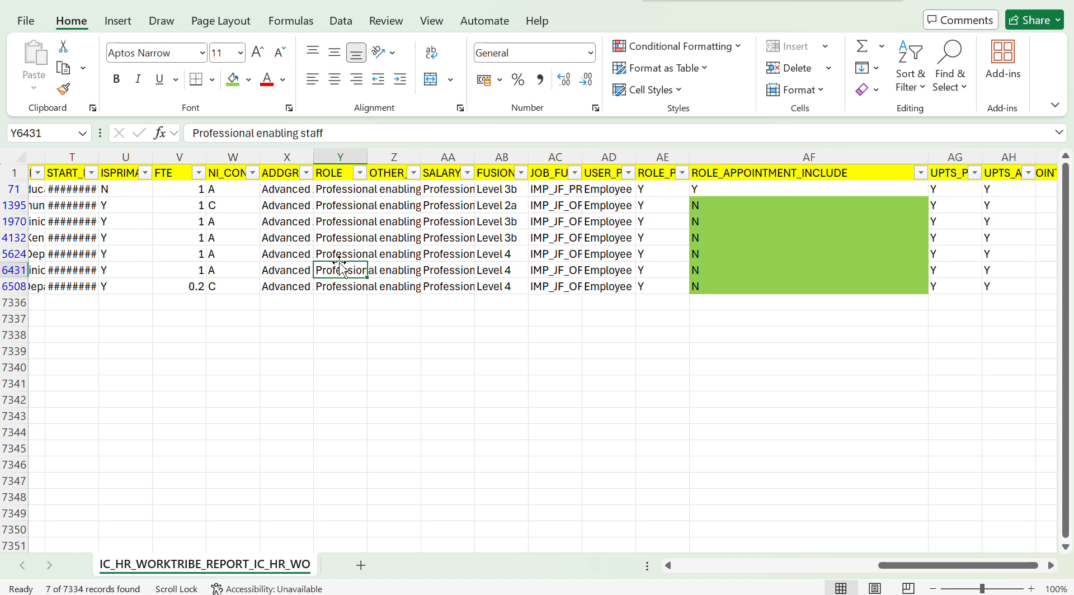
{"action": "left_click", "coordinate": [793, 171]}
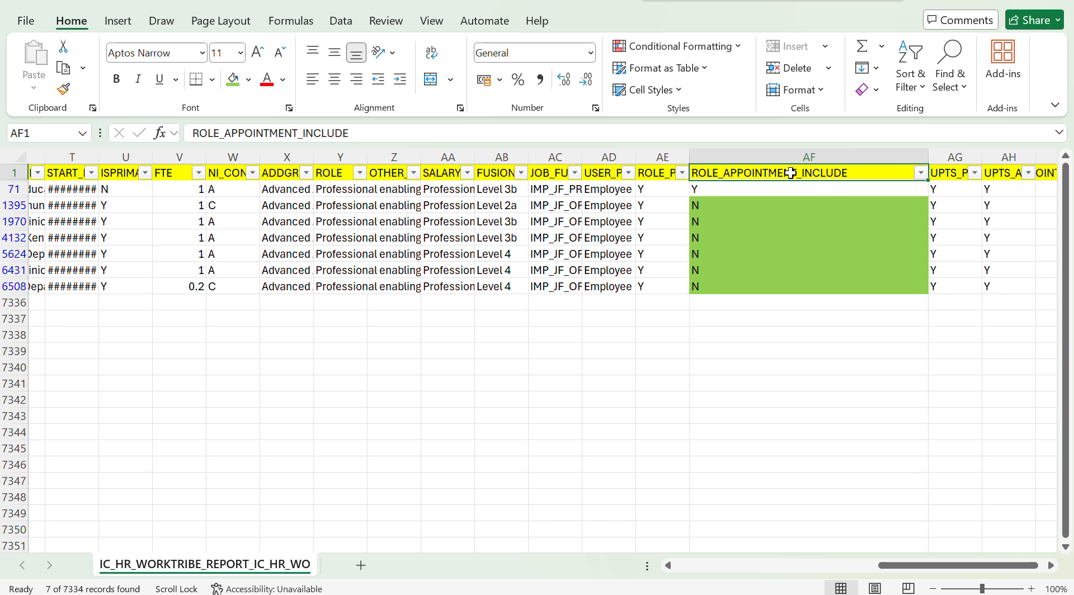
Fill the ARCHIVEFLAG cells with the value Yes in rows 1395 to 6508 with the same light green.
{"action": "left_click_drag", "start_coordinate": [736, 204], "coordinate": [736, 272]}
{"action": "scroll", "coordinate": [286, 342], "scroll_direction": "left", "scroll_amount": 2}
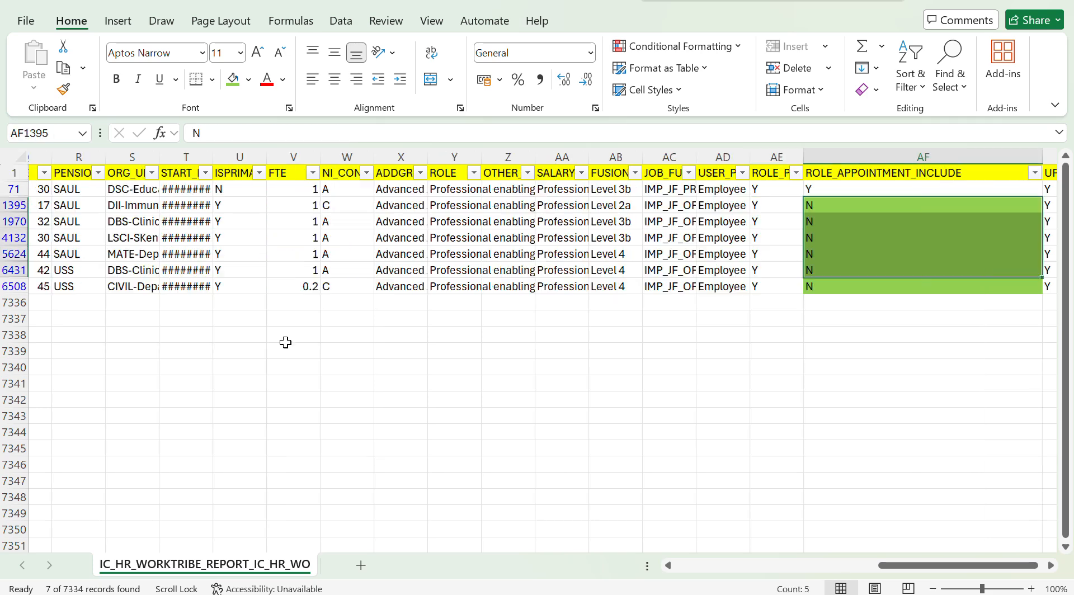
{"action": "scroll", "coordinate": [285, 342], "scroll_direction": "left", "scroll_amount": 6}
{"action": "left_click_drag", "start_coordinate": [686, 206], "coordinate": [685, 278]}
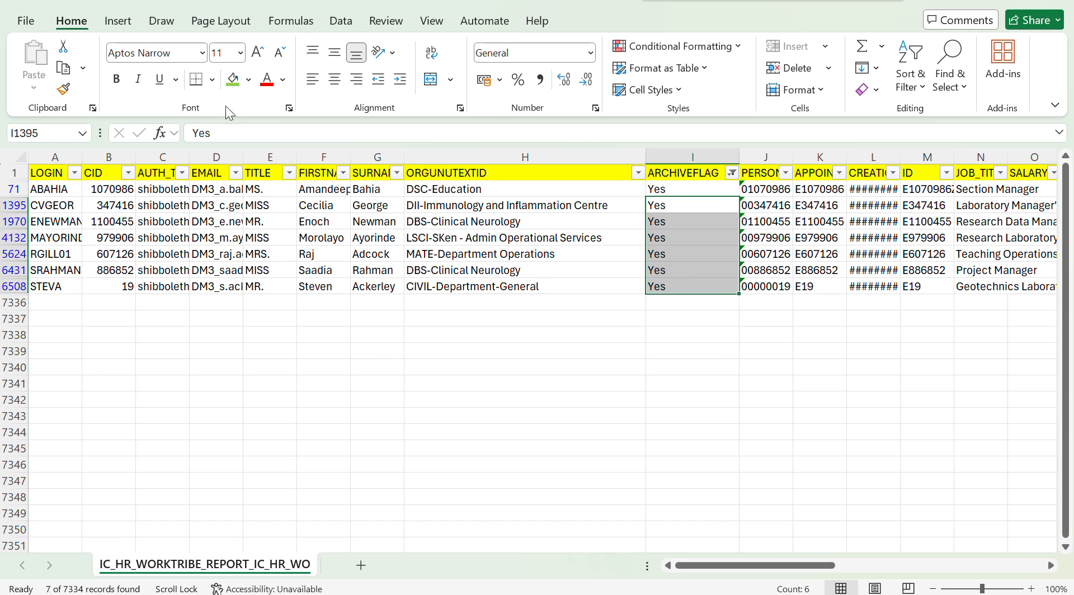
{"action": "left_click", "coordinate": [233, 79]}
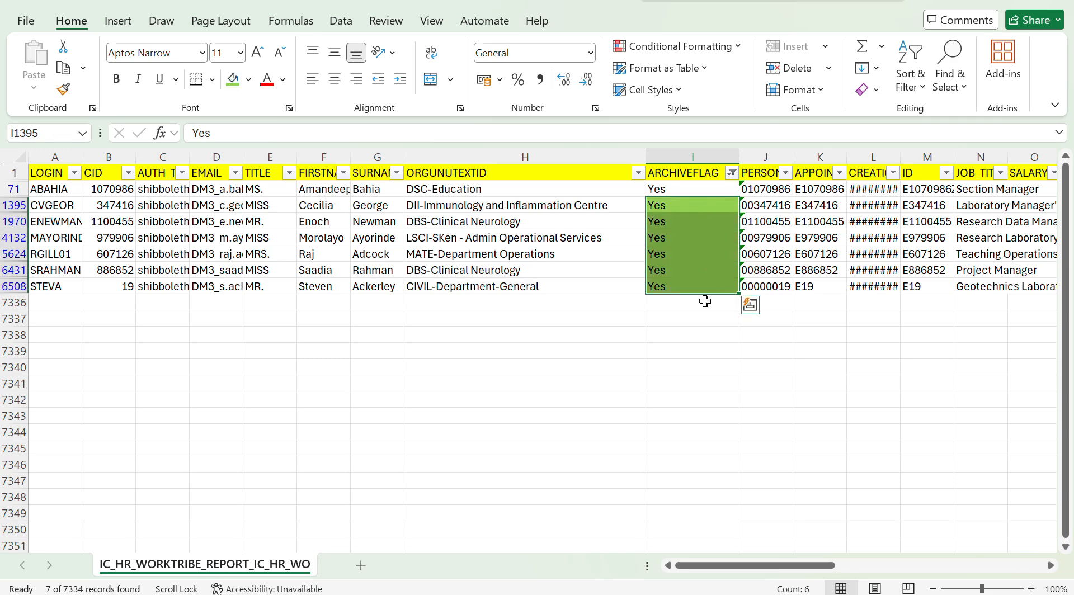
{"action": "scroll", "coordinate": [681, 354], "scroll_direction": "left", "scroll_amount": 1}
Examine row 71 across all its columns, comparing its ARCHIVEFLAG with its primary-assignment and inclusion values.
{"action": "left_click", "coordinate": [17, 188]}
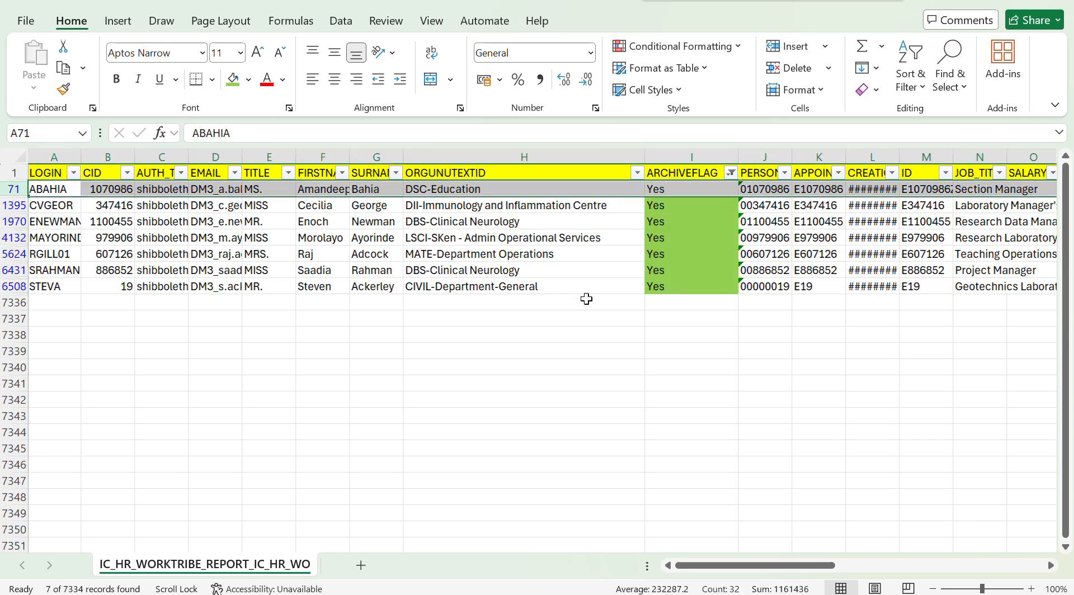
{"action": "scroll", "coordinate": [586, 298], "scroll_direction": "right", "scroll_amount": 5}
{"action": "scroll", "coordinate": [587, 299], "scroll_direction": "right", "scroll_amount": 2}
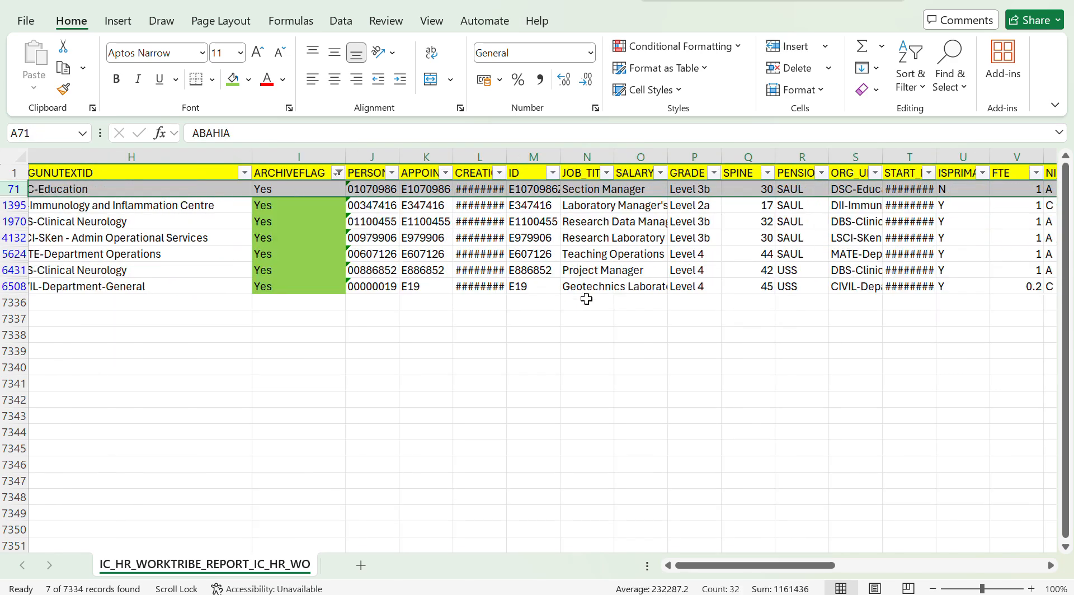
{"action": "scroll", "coordinate": [586, 299], "scroll_direction": "right", "scroll_amount": 2}
{"action": "scroll", "coordinate": [586, 298], "scroll_direction": "right", "scroll_amount": 5}
{"action": "scroll", "coordinate": [586, 299], "scroll_direction": "left", "scroll_amount": 8}
{"action": "scroll", "coordinate": [586, 299], "scroll_direction": "left", "scroll_amount": 4}
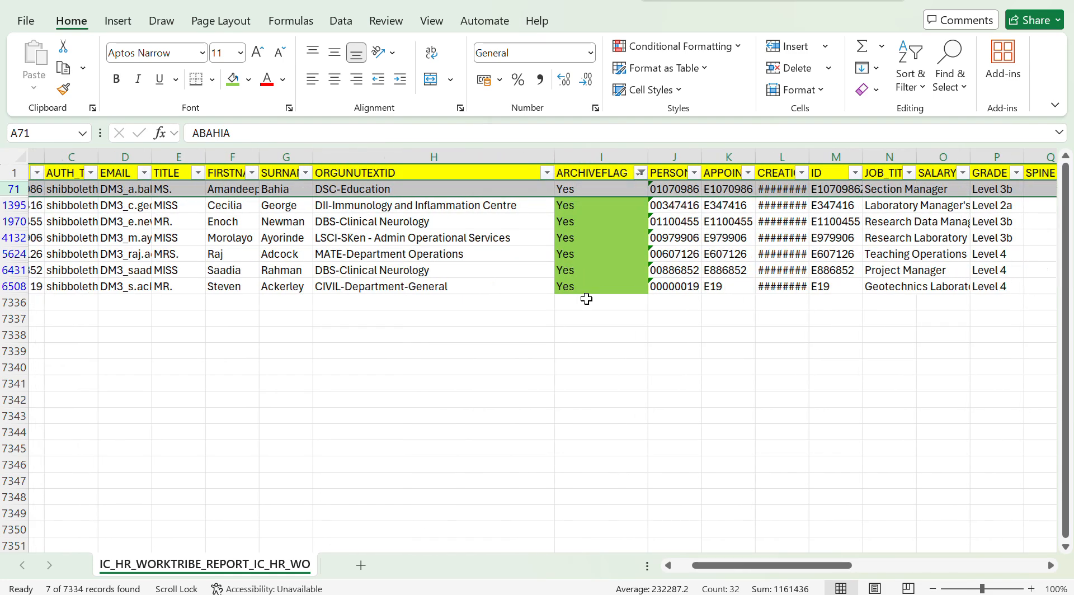
{"action": "scroll", "coordinate": [586, 299], "scroll_direction": "left", "scroll_amount": 2}
{"action": "scroll", "coordinate": [586, 299], "scroll_direction": "right", "scroll_amount": 2}
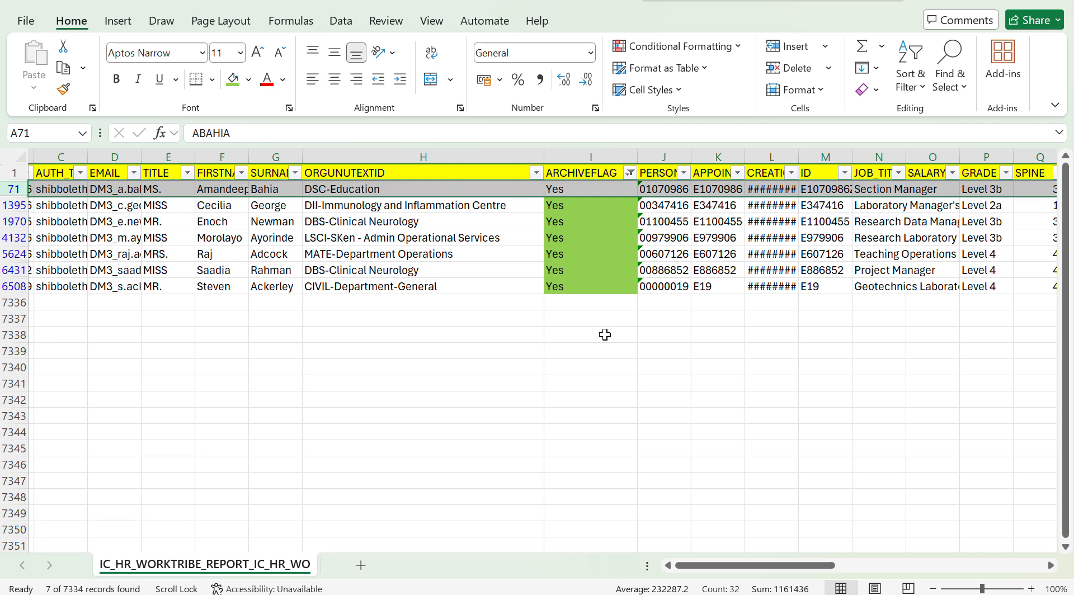
{"action": "scroll", "coordinate": [604, 336], "scroll_direction": "left", "scroll_amount": 2}
Compare the green ARCHIVEFLAG cells with the ROLE_APPOINTMENT_INCLUDE cells in the same rows.
{"action": "left_click_drag", "start_coordinate": [600, 303], "coordinate": [580, 534]}
{"action": "left_click", "coordinate": [746, 394]}
{"action": "left_click", "coordinate": [687, 305]}
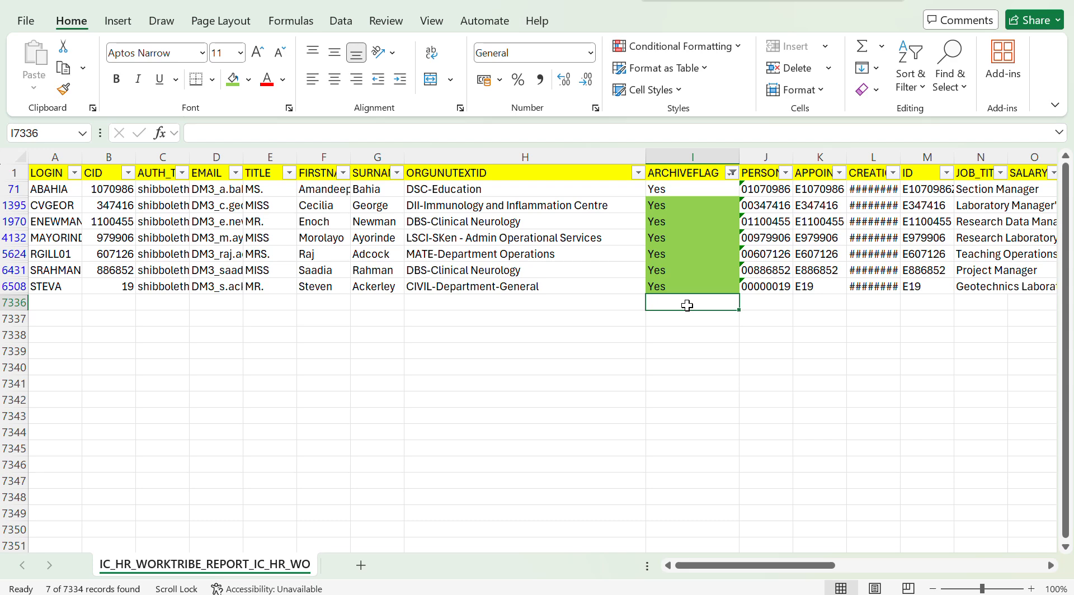
{"action": "left_click_drag", "start_coordinate": [676, 205], "coordinate": [676, 286]}
{"action": "scroll", "coordinate": [897, 362], "scroll_direction": "right", "scroll_amount": 1}
{"action": "scroll", "coordinate": [897, 362], "scroll_direction": "right", "scroll_amount": 6}
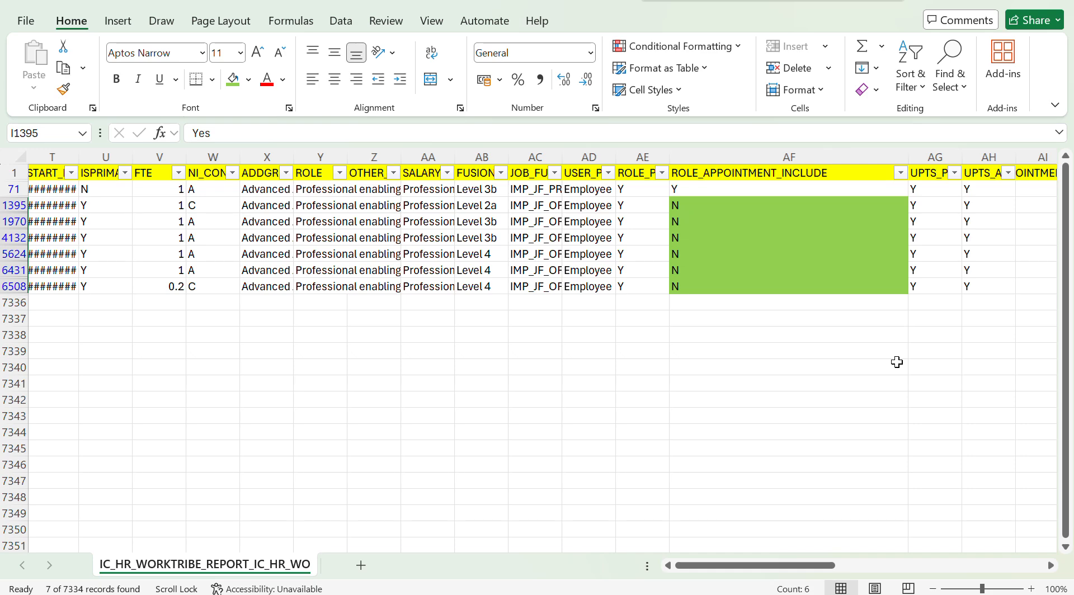
{"action": "scroll", "coordinate": [630, 370], "scroll_direction": "left", "scroll_amount": 6}
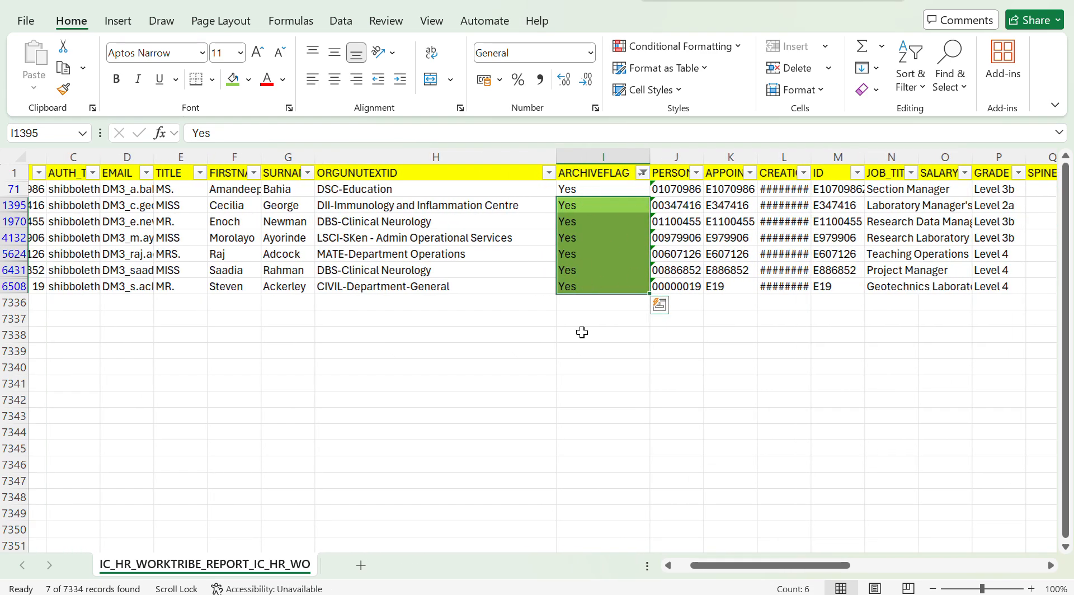
{"action": "scroll", "coordinate": [582, 332], "scroll_direction": "right", "scroll_amount": 6}
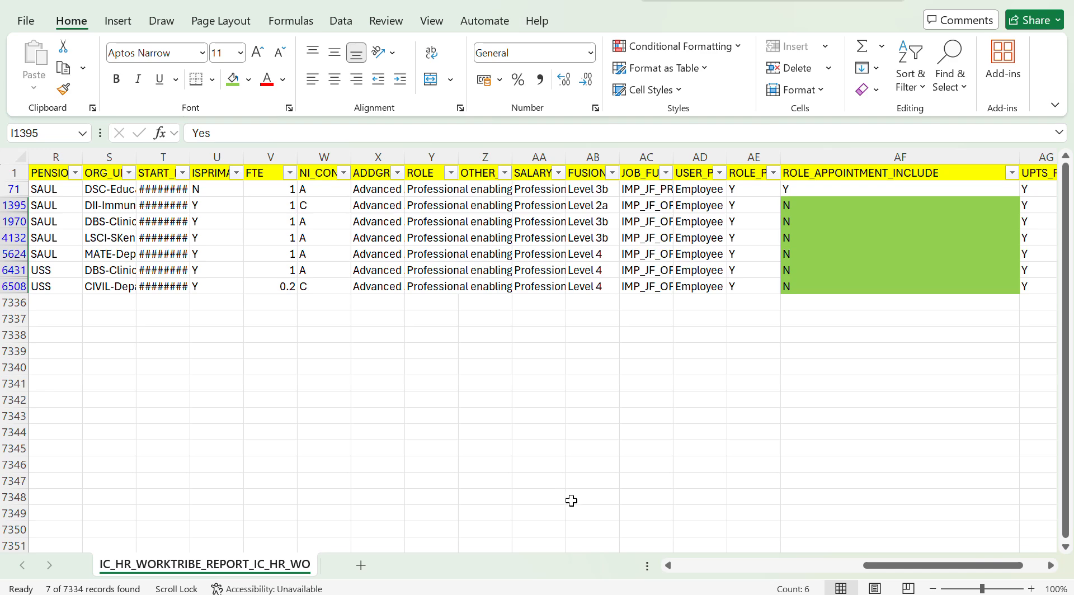
Switch to Oracle in the Edge browser and open Setup and Maintenance from the home page.
{"action": "mouse_move", "coordinate": [471, 594]}
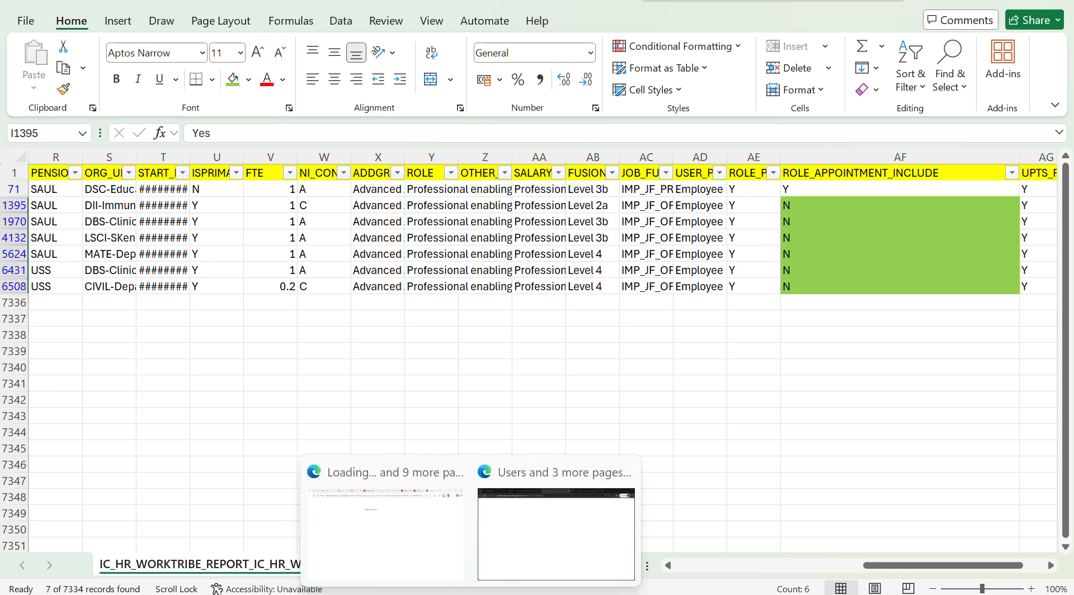
{"action": "left_click", "coordinate": [419, 540]}
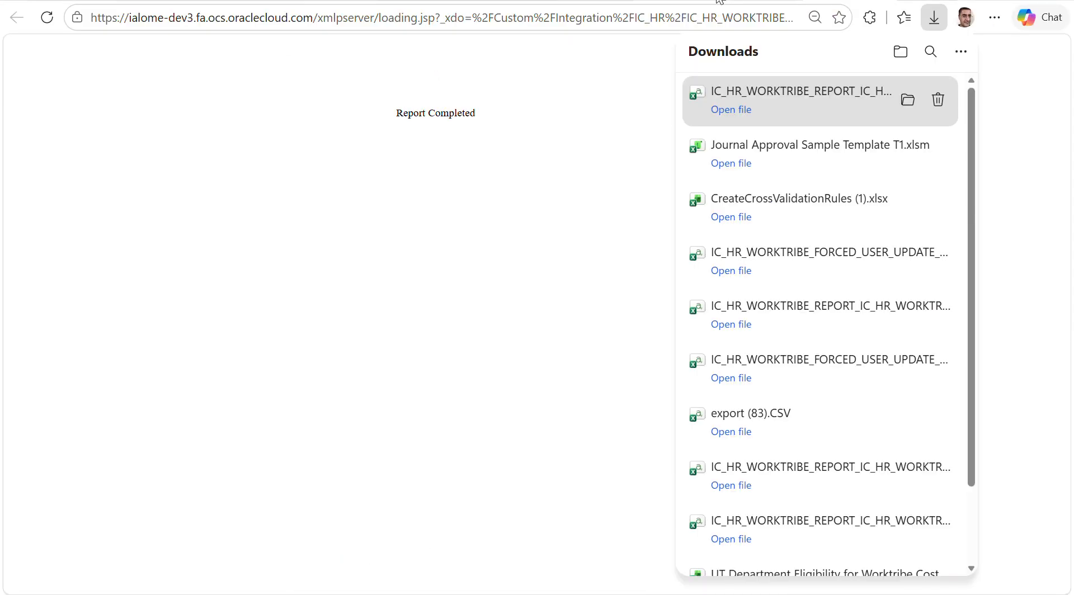
{"action": "left_click", "coordinate": [677, 1]}
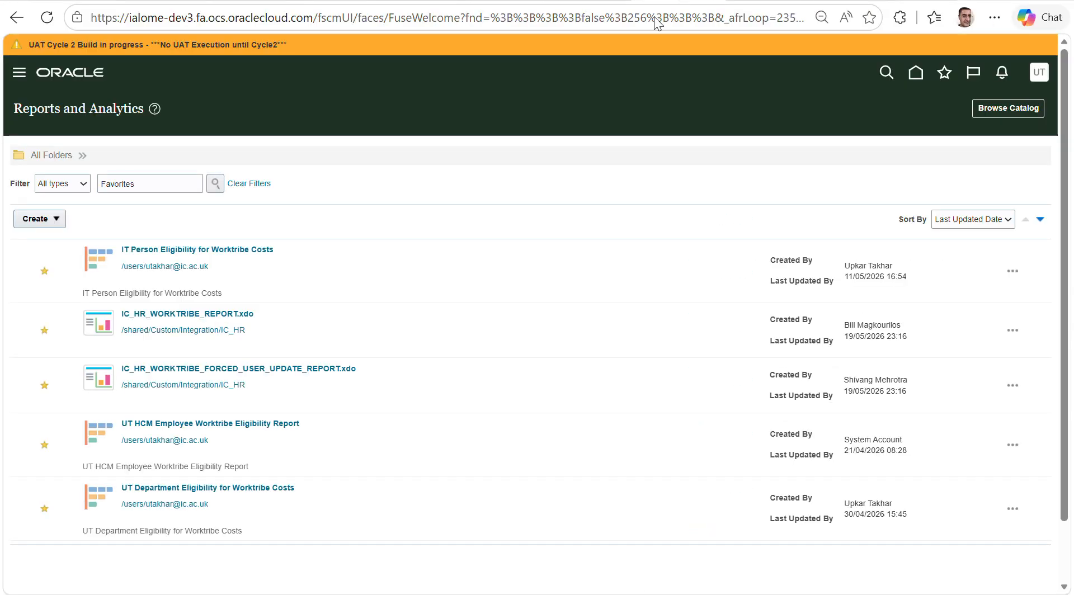
{"action": "left_click", "coordinate": [916, 72]}
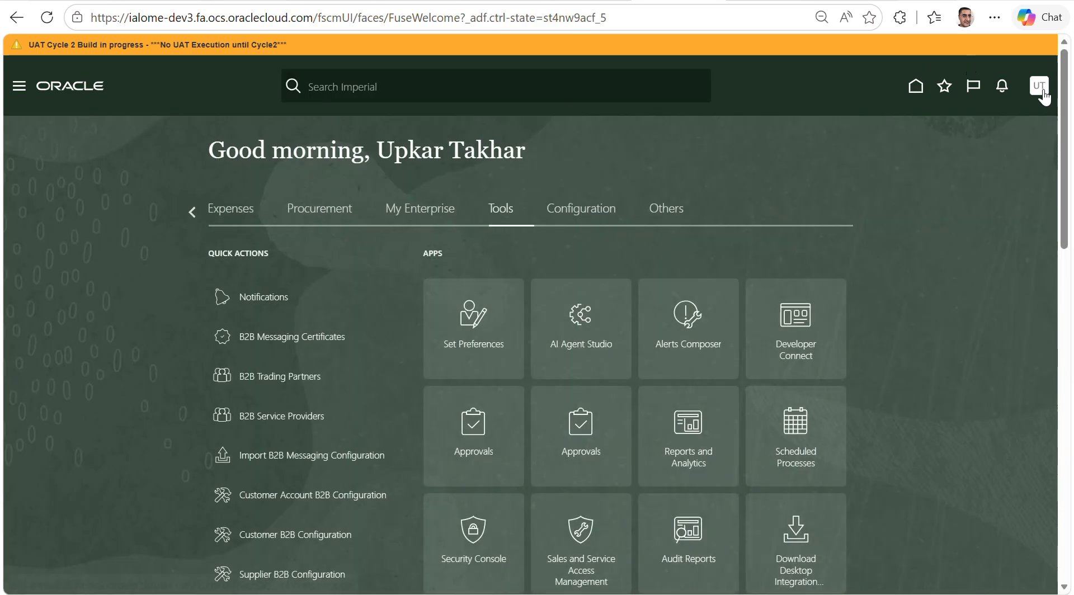
{"action": "left_click", "coordinate": [1039, 85]}
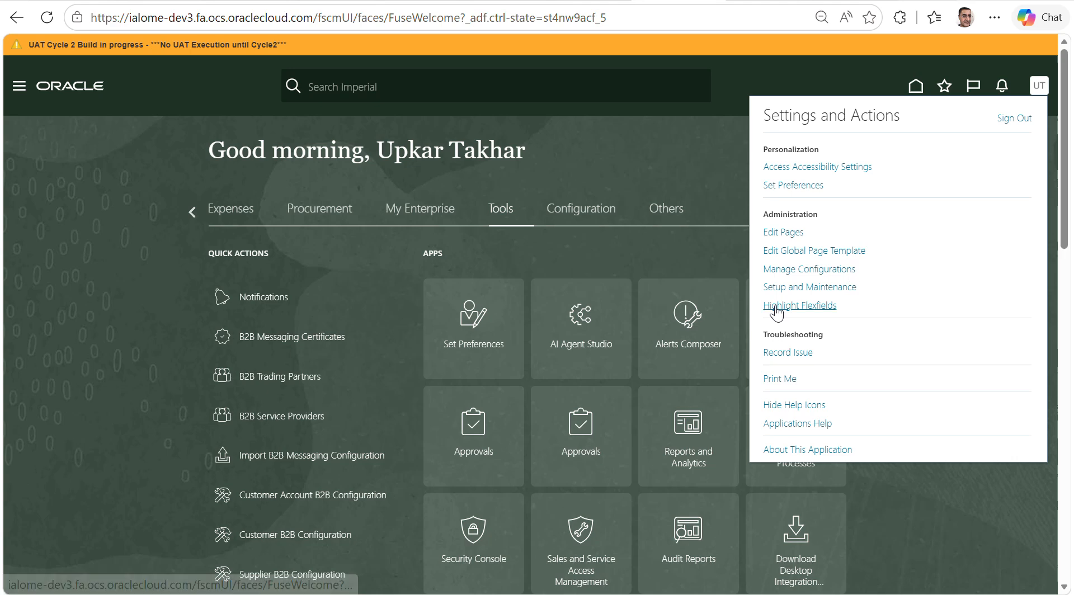
{"action": "left_click", "coordinate": [780, 288]}
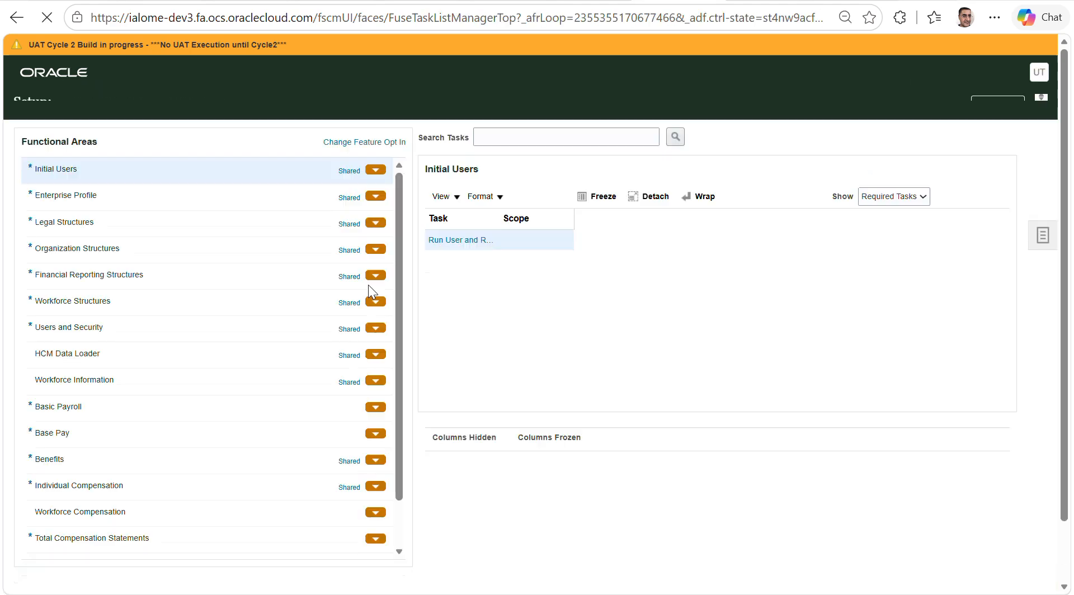
Search the setup tasks for "manage common lookup" and open the Manage Common Lookups task.
{"action": "left_click", "coordinate": [1034, 257]}
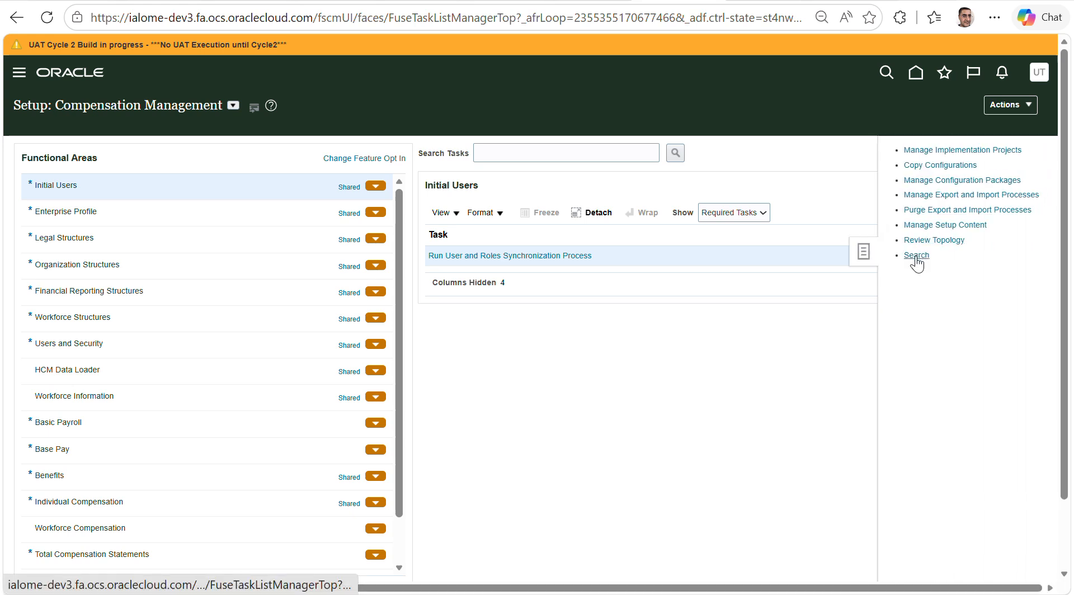
{"action": "left_click", "coordinate": [916, 256]}
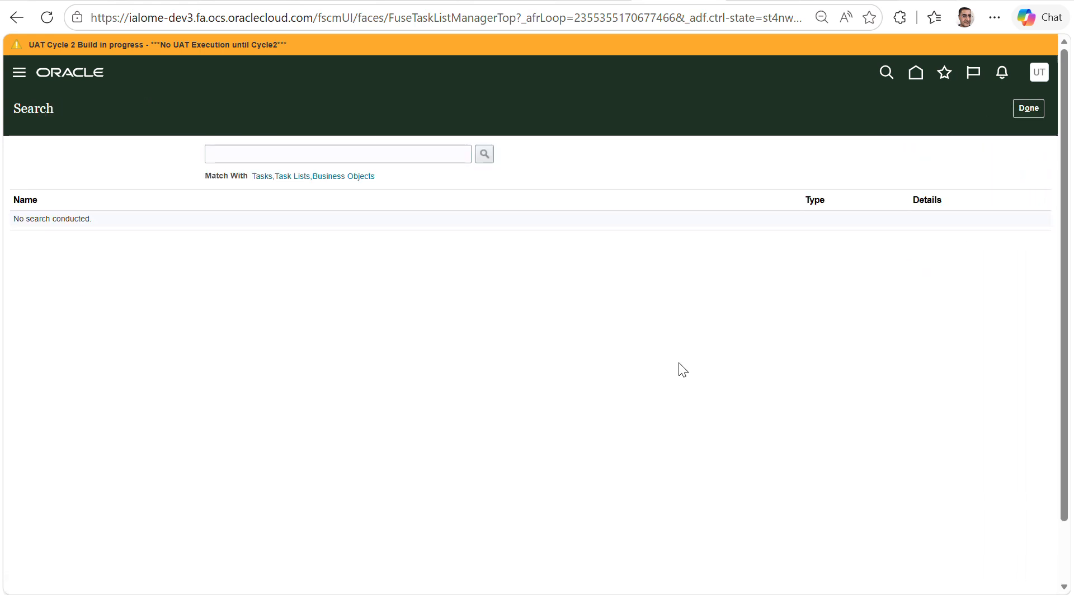
{"action": "left_click", "coordinate": [384, 153]}
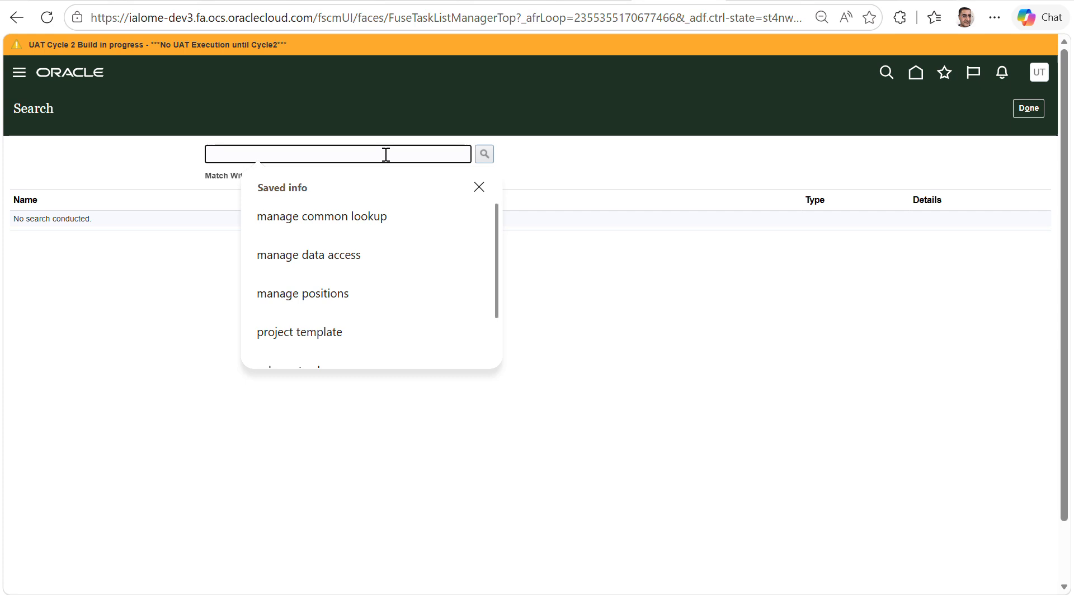
{"action": "left_click", "coordinate": [379, 208]}
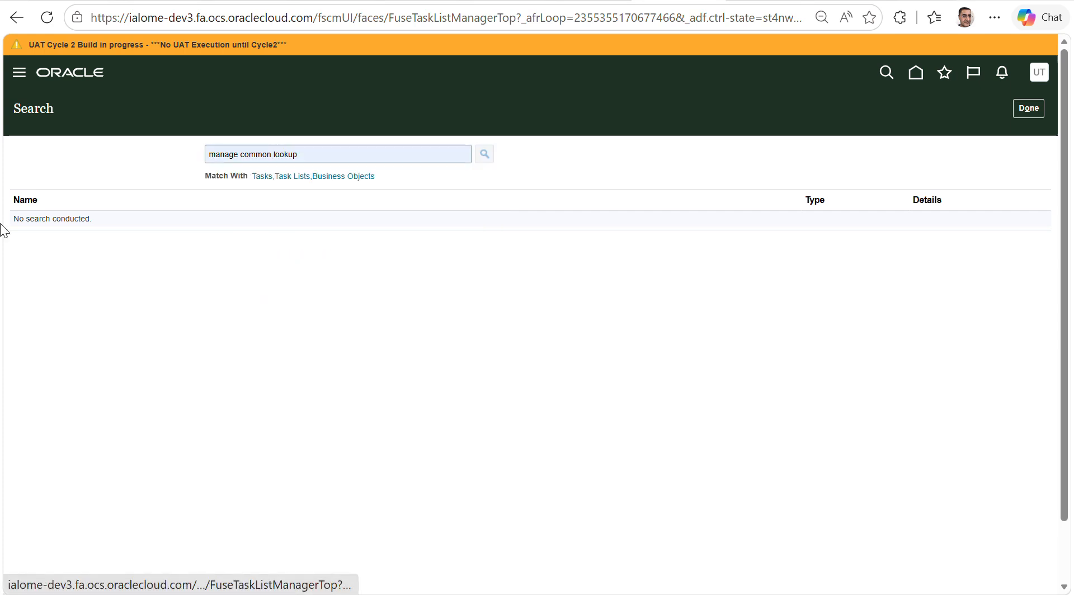
{"action": "key", "text": "Return"}
{"action": "left_click", "coordinate": [66, 221]}
Search the common lookups for lookup types beginning with IMP_W.
{"action": "left_click", "coordinate": [115, 155]}
{"action": "type", "text": "IM"}
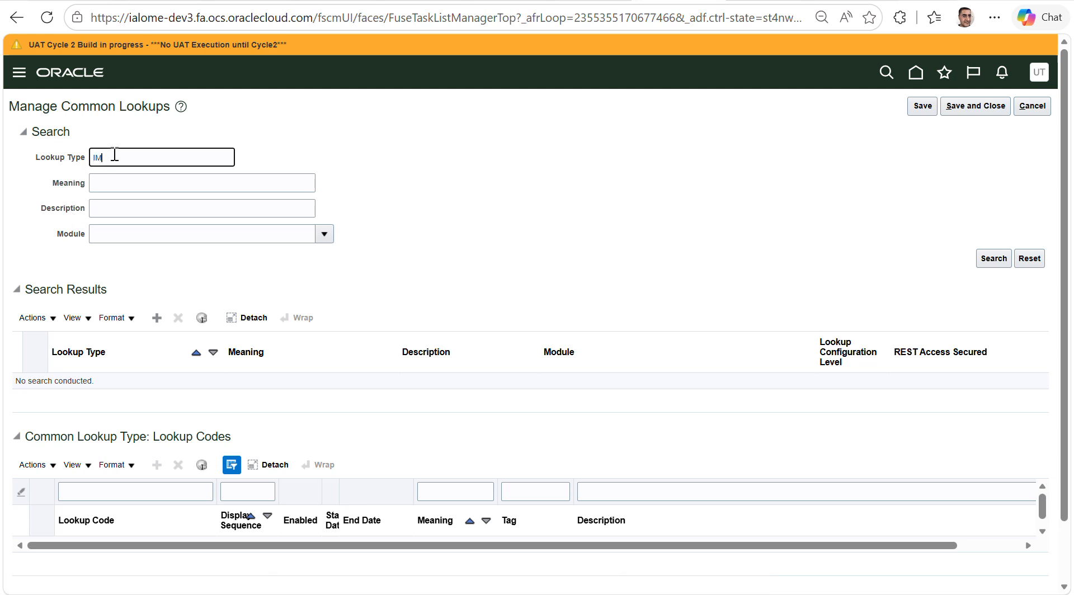
{"action": "type", "text": "P_W"}
{"action": "key", "text": "Return"}
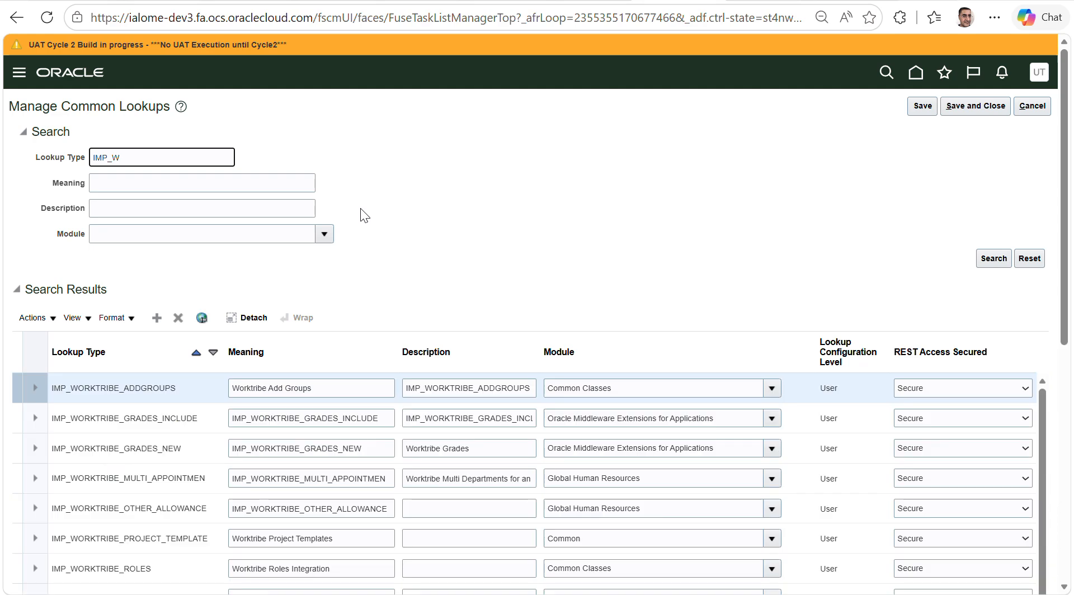
Select the IMP_WORKTRIBE_ROLES lookup type and display its lookup codes.
{"action": "scroll", "coordinate": [360, 209], "scroll_direction": "down", "scroll_amount": 3}
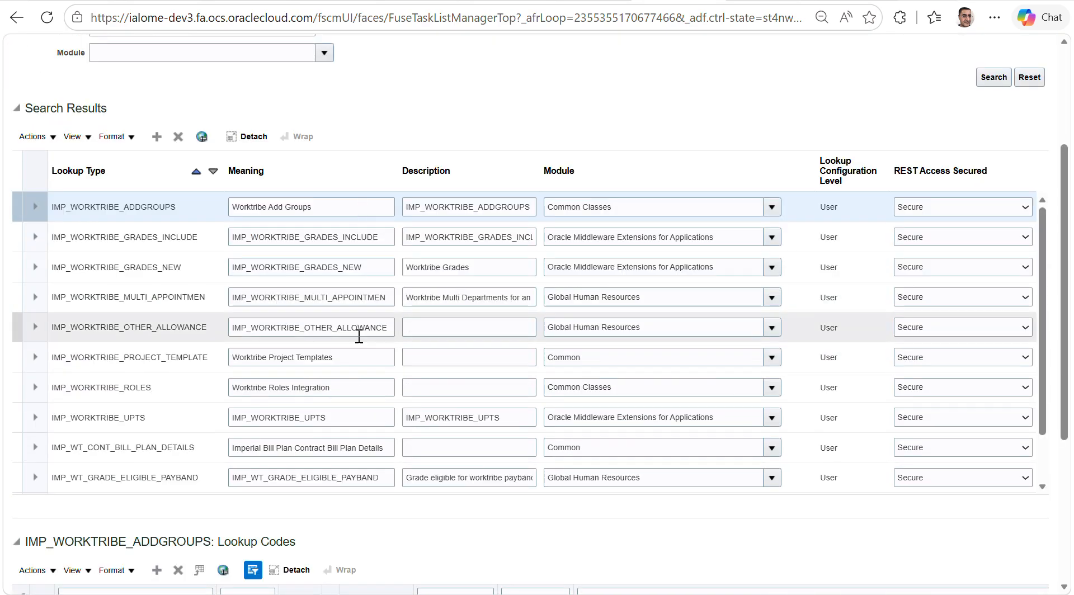
{"action": "left_click", "coordinate": [193, 392]}
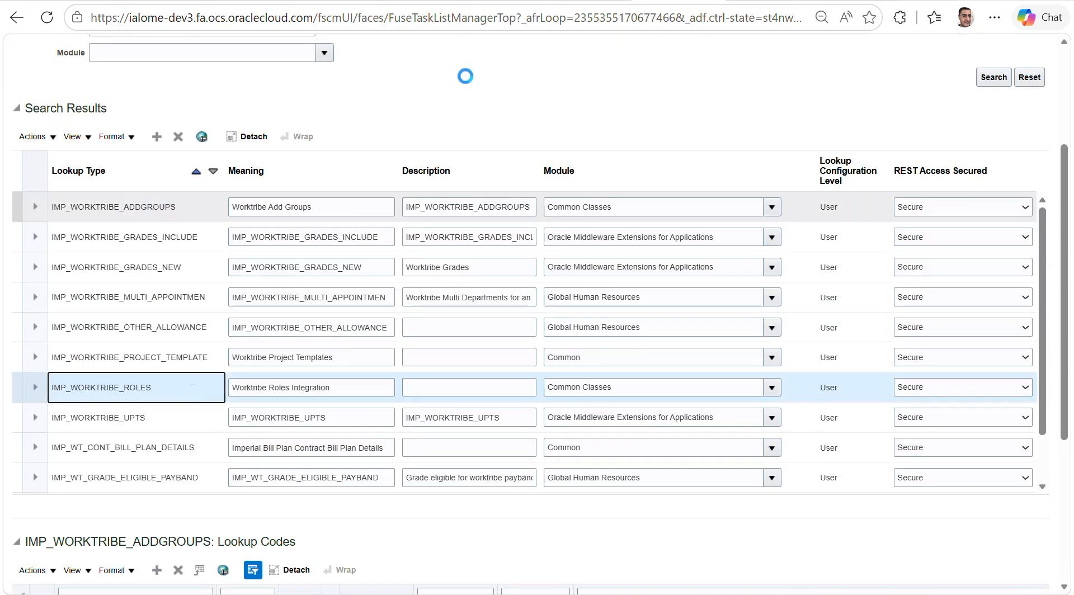
{"action": "scroll", "coordinate": [526, 290], "scroll_direction": "down", "scroll_amount": 3}
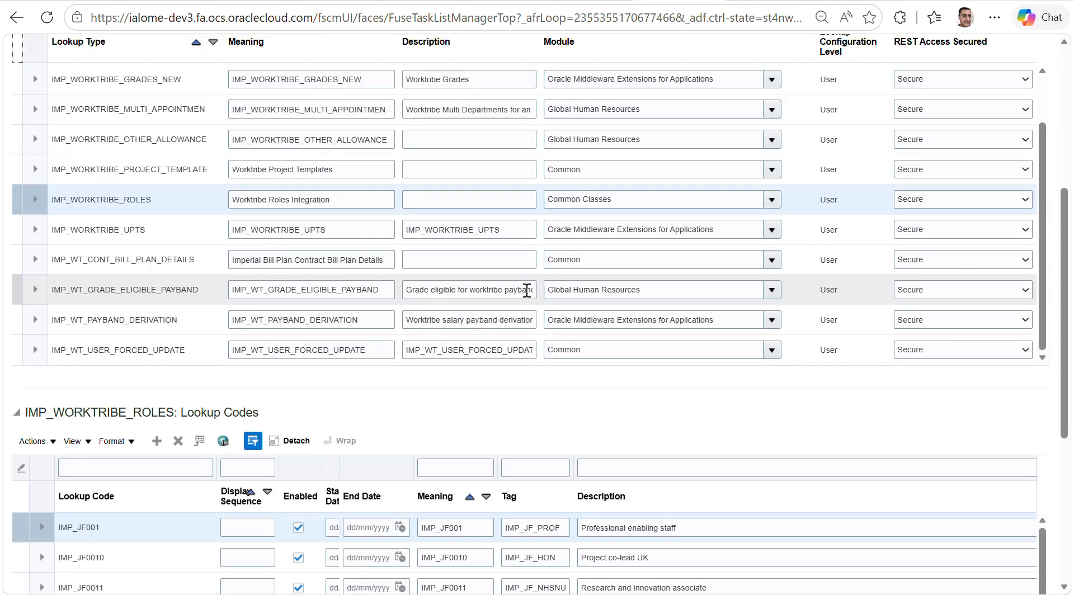
{"action": "scroll", "coordinate": [548, 415], "scroll_direction": "down", "scroll_amount": 2}
{"action": "scroll", "coordinate": [548, 420], "scroll_direction": "down", "scroll_amount": 1}
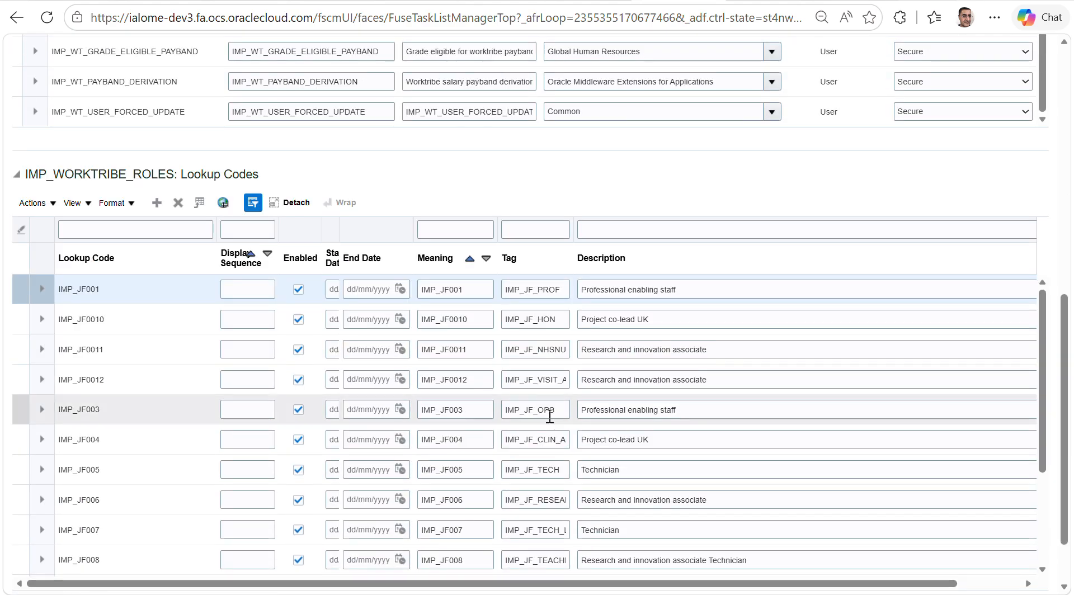
Expand the IMP_JF001 lookup code and check its Assignment Included setting.
{"action": "left_click_drag", "start_coordinate": [65, 174], "coordinate": [188, 204]}
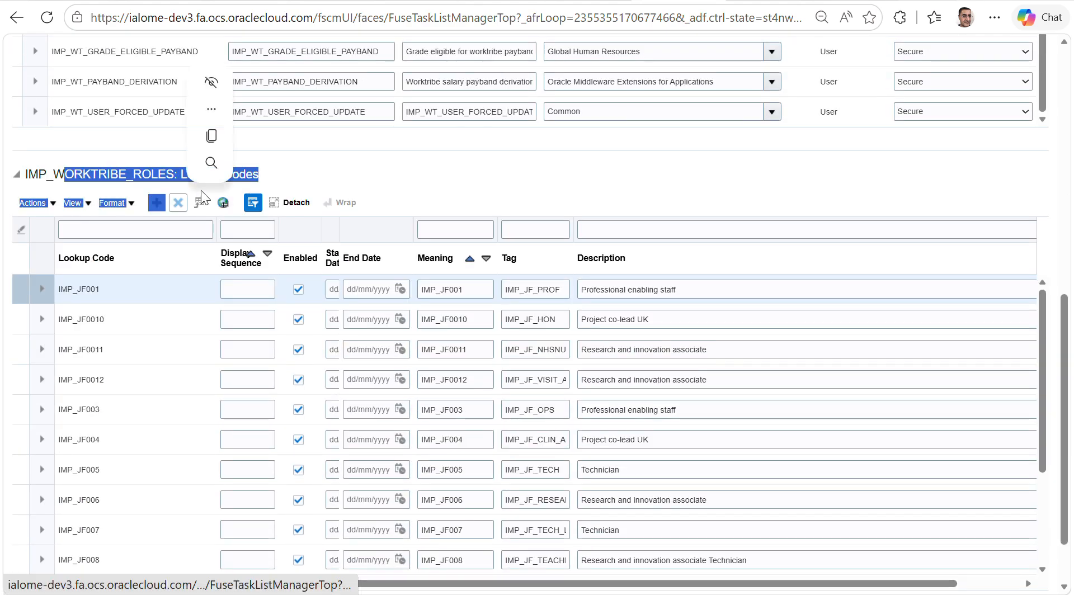
{"action": "left_click", "coordinate": [415, 167]}
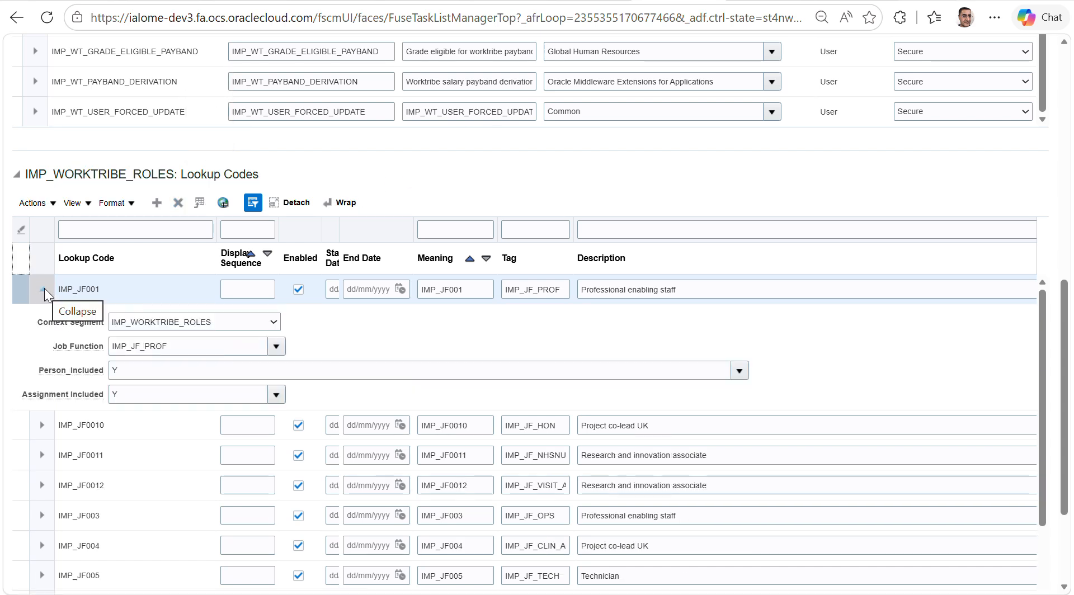
{"action": "left_click_drag", "start_coordinate": [22, 394], "coordinate": [84, 394]}
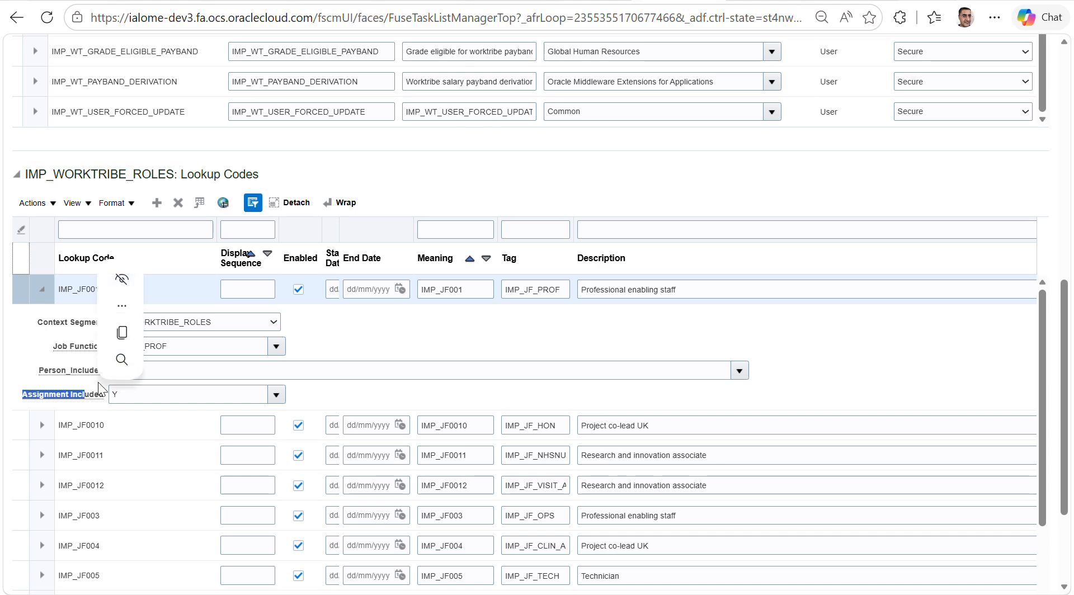
Switch to the Worktribe report in Excel and bring the role and salary ladder columns into view.
{"action": "key", "text": "alt+Tab"}
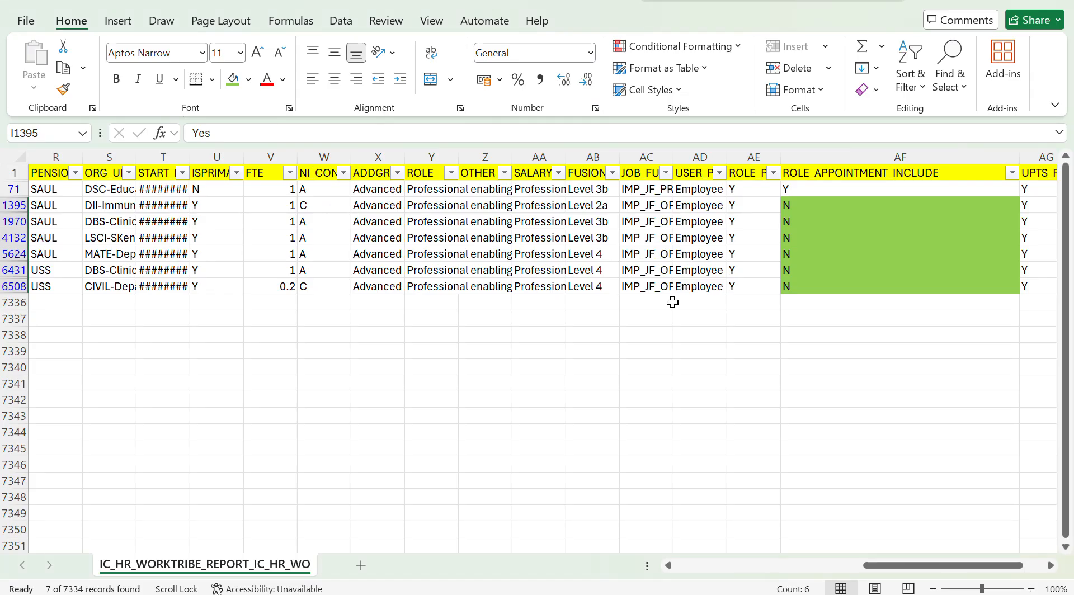
{"action": "scroll", "coordinate": [672, 303], "scroll_direction": "left", "scroll_amount": 3}
{"action": "scroll", "coordinate": [649, 300], "scroll_direction": "right", "scroll_amount": 6}
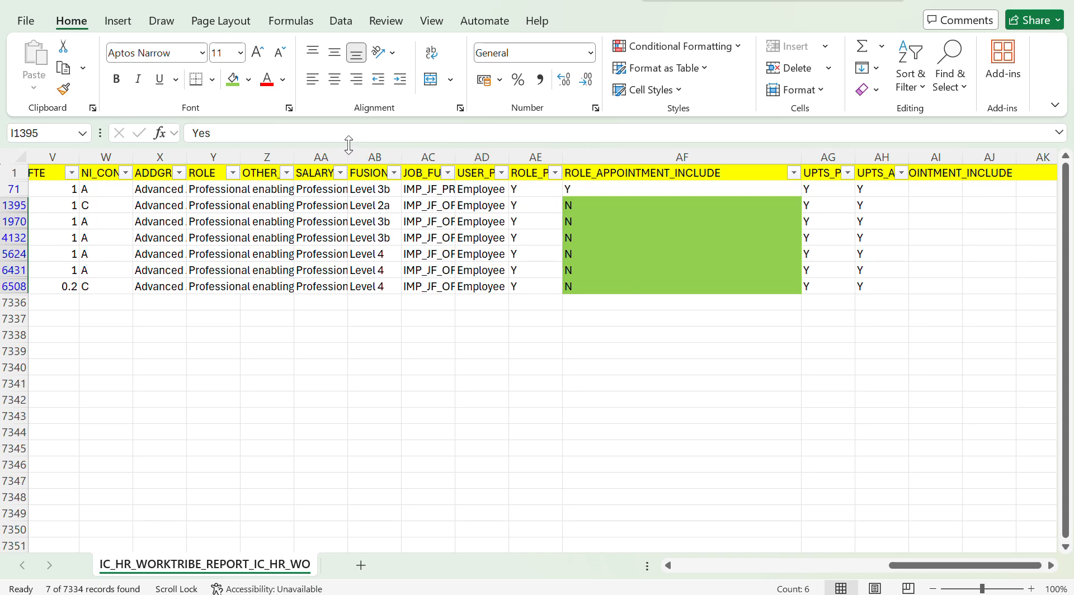
{"action": "left_click_drag", "start_coordinate": [355, 158], "coordinate": [464, 162]}
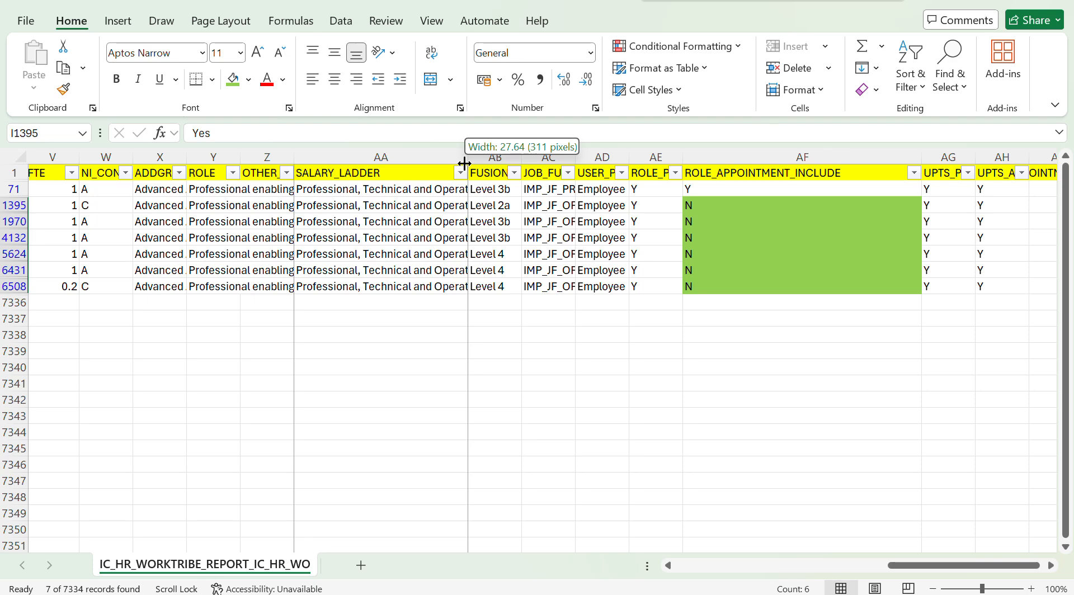
{"action": "key", "text": "Escape"}
{"action": "left_click_drag", "start_coordinate": [517, 151], "coordinate": [585, 158]}
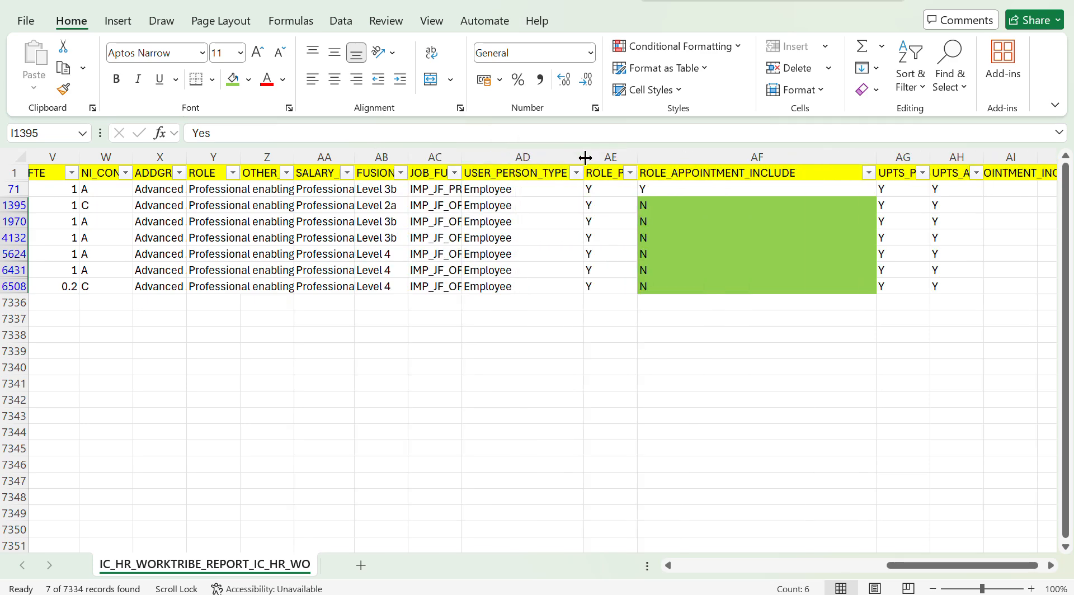
{"action": "key", "text": "ctrl+z"}
Widen the ROLE column to show its full values and copy the ROLE value from row 6508.
{"action": "scroll", "coordinate": [470, 290], "scroll_direction": "left", "scroll_amount": 2}
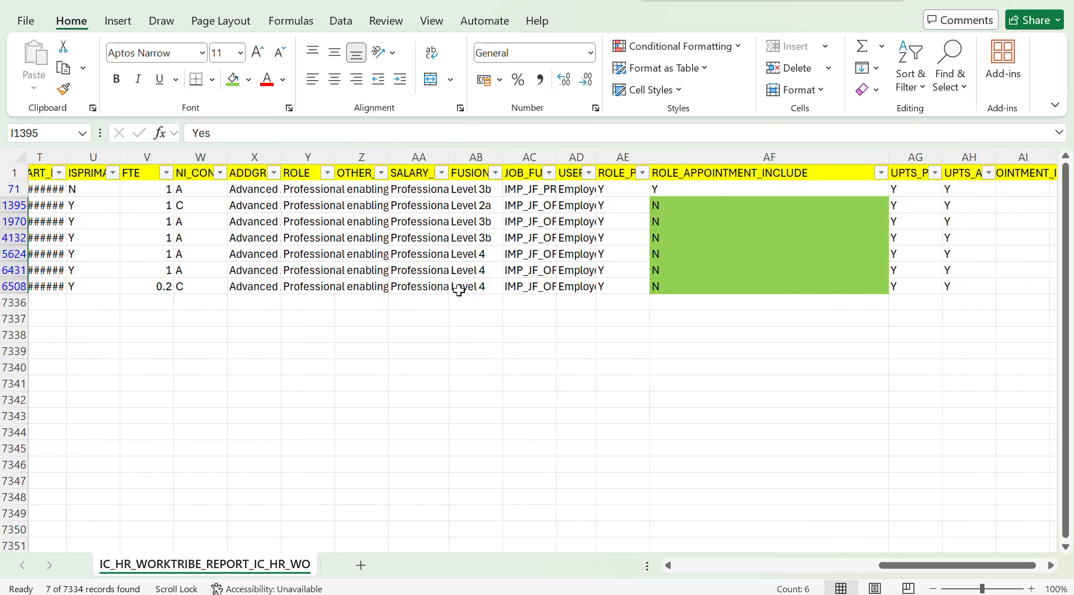
{"action": "left_click_drag", "start_coordinate": [335, 157], "coordinate": [440, 158]}
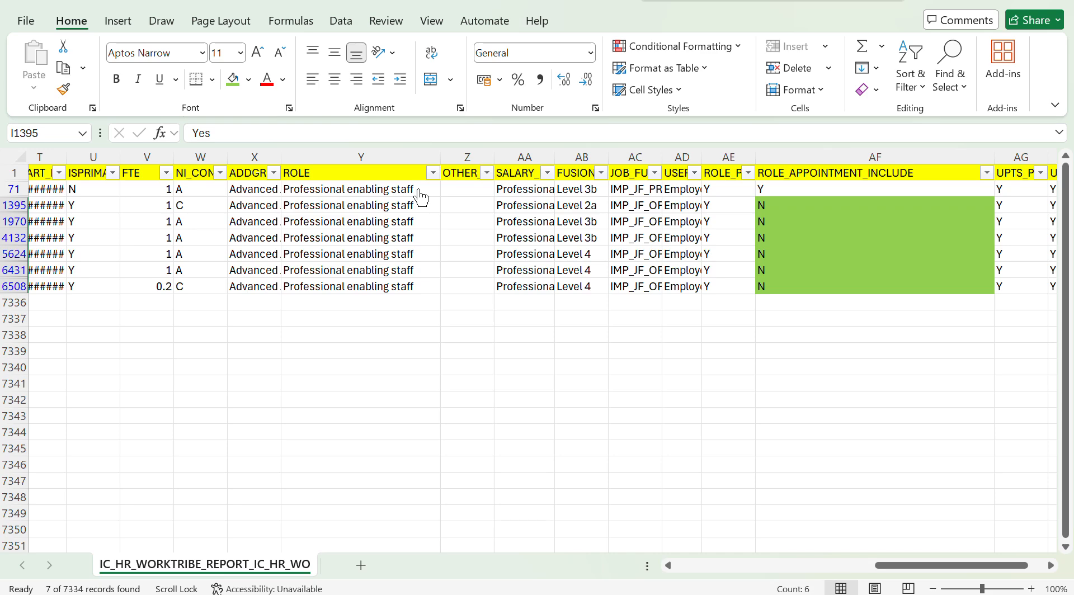
{"action": "left_click", "coordinate": [373, 284]}
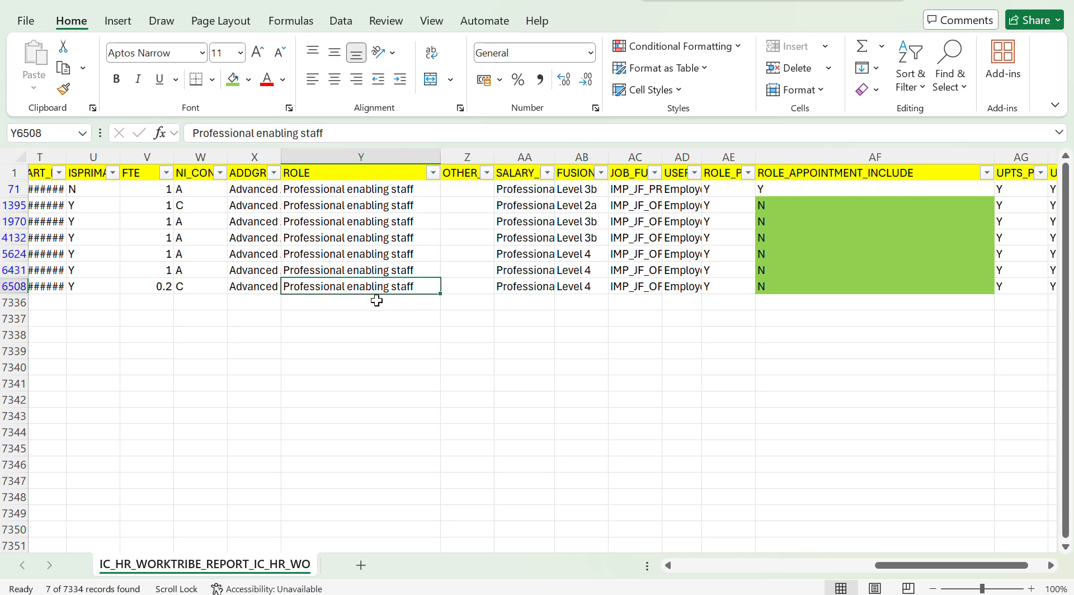
{"action": "scroll", "coordinate": [421, 356], "scroll_direction": "right", "scroll_amount": 5}
{"action": "scroll", "coordinate": [421, 356], "scroll_direction": "left", "scroll_amount": 8}
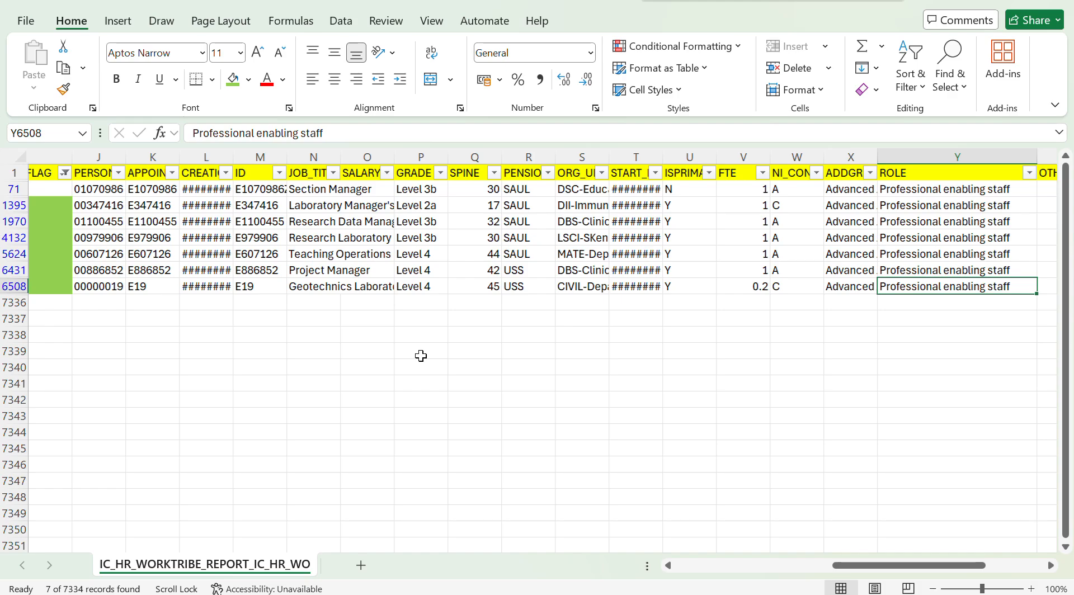
{"action": "scroll", "coordinate": [421, 356], "scroll_direction": "left", "scroll_amount": 4}
{"action": "scroll", "coordinate": [421, 355], "scroll_direction": "left", "scroll_amount": 2}
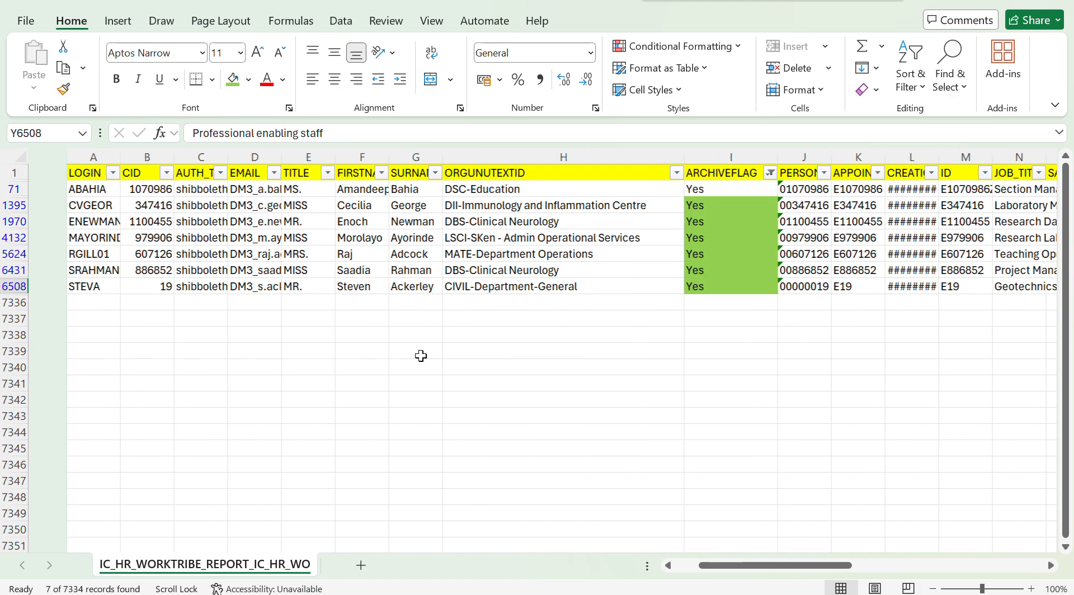
{"action": "scroll", "coordinate": [421, 356], "scroll_direction": "right", "scroll_amount": 4}
{"action": "key", "text": "ctrl+c"}
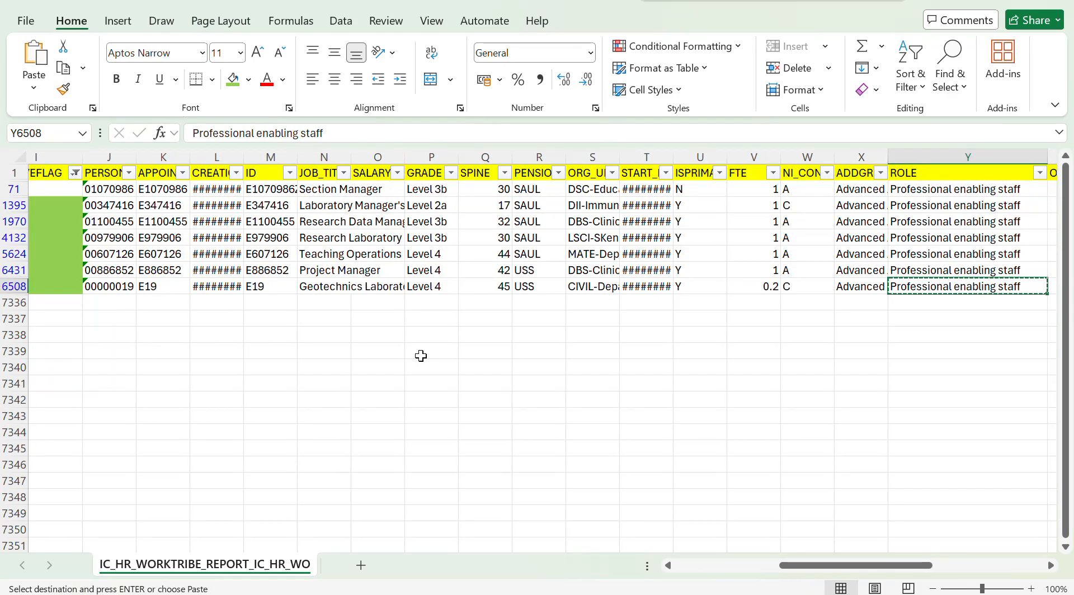
Switch to Oracle in the Edge browser and filter the IMP_WORKTRIBE_ROLES lookup codes by the description Professional enabling staff.
{"action": "key", "text": "alt+Tab"}
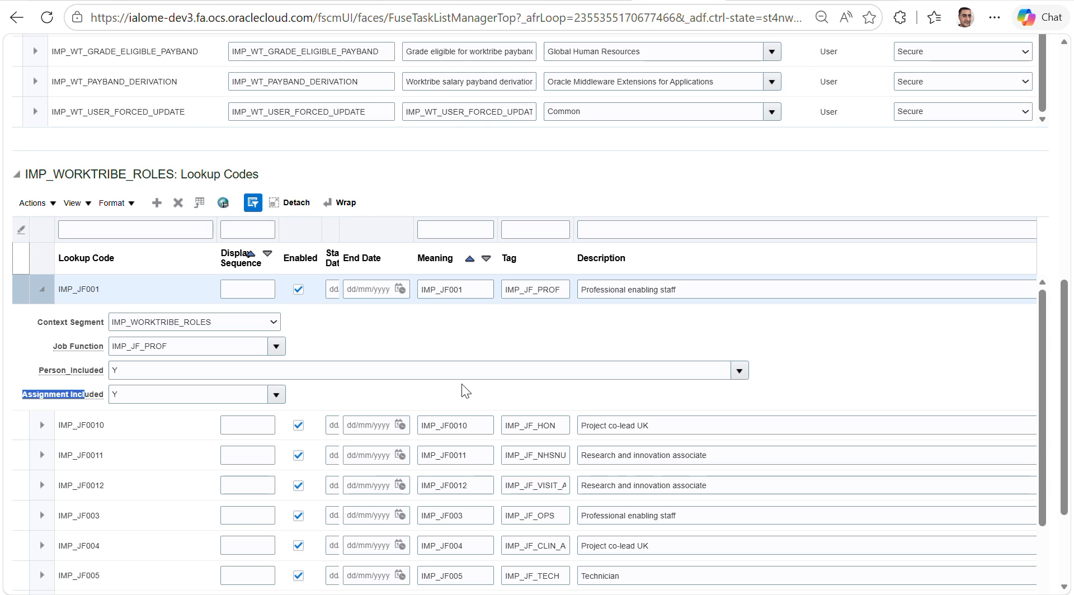
{"action": "left_click", "coordinate": [695, 517]}
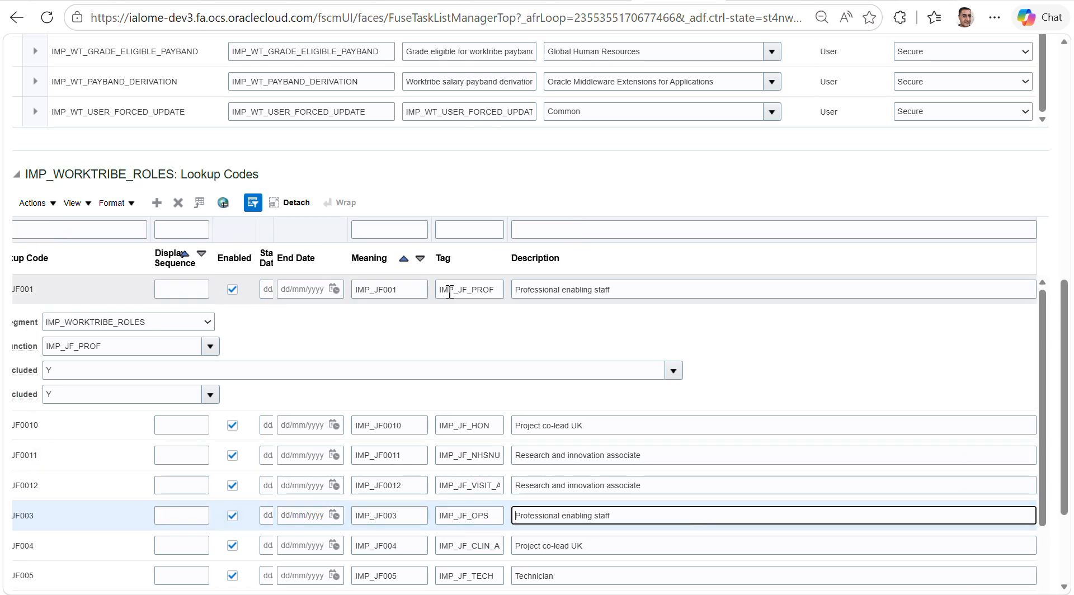
{"action": "scroll", "coordinate": [450, 292], "scroll_direction": "left", "scroll_amount": 2}
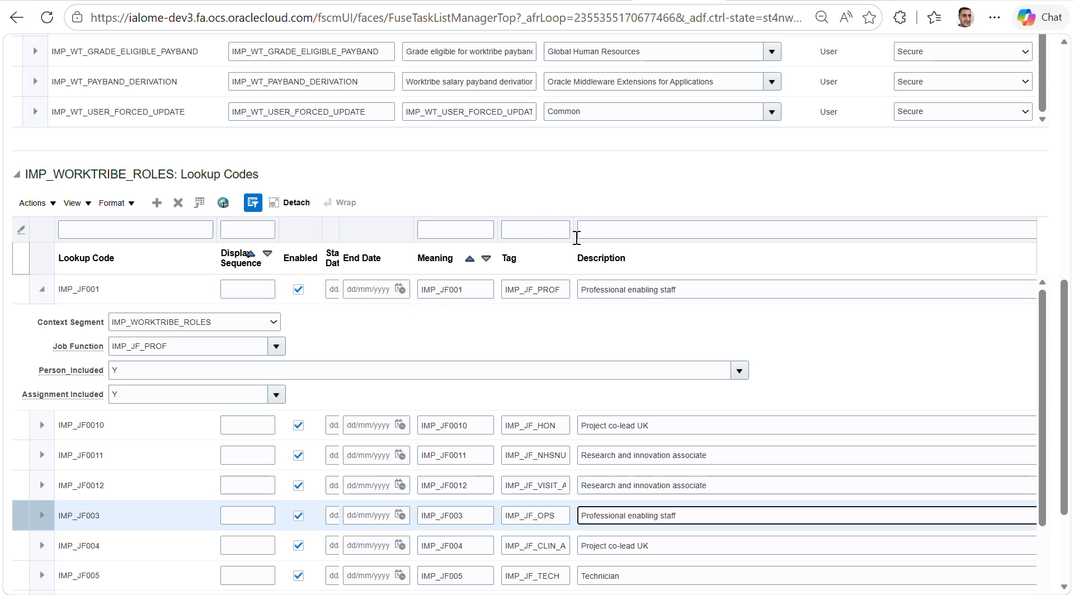
{"action": "left_click", "coordinate": [593, 231]}
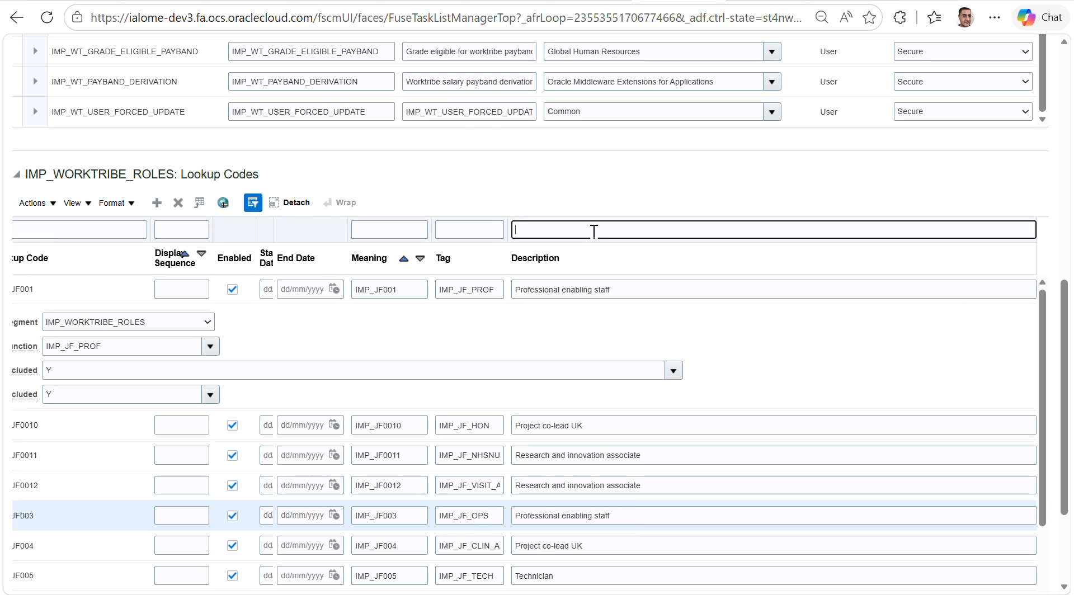
{"action": "key", "text": "ctrl+v"}
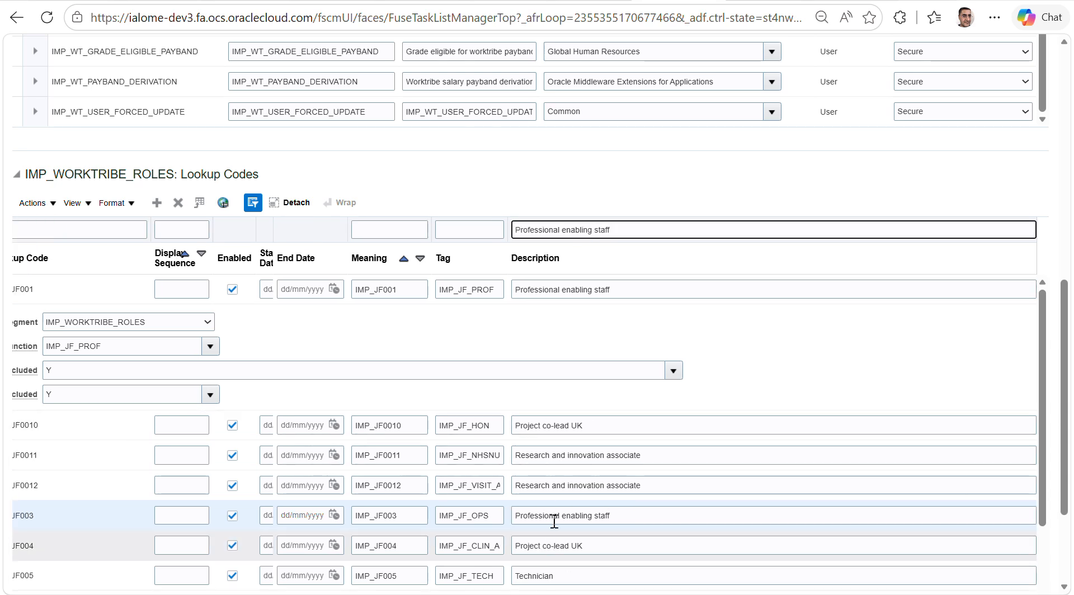
{"action": "scroll", "coordinate": [517, 327], "scroll_direction": "left", "scroll_amount": 3}
{"action": "key", "text": "Return"}
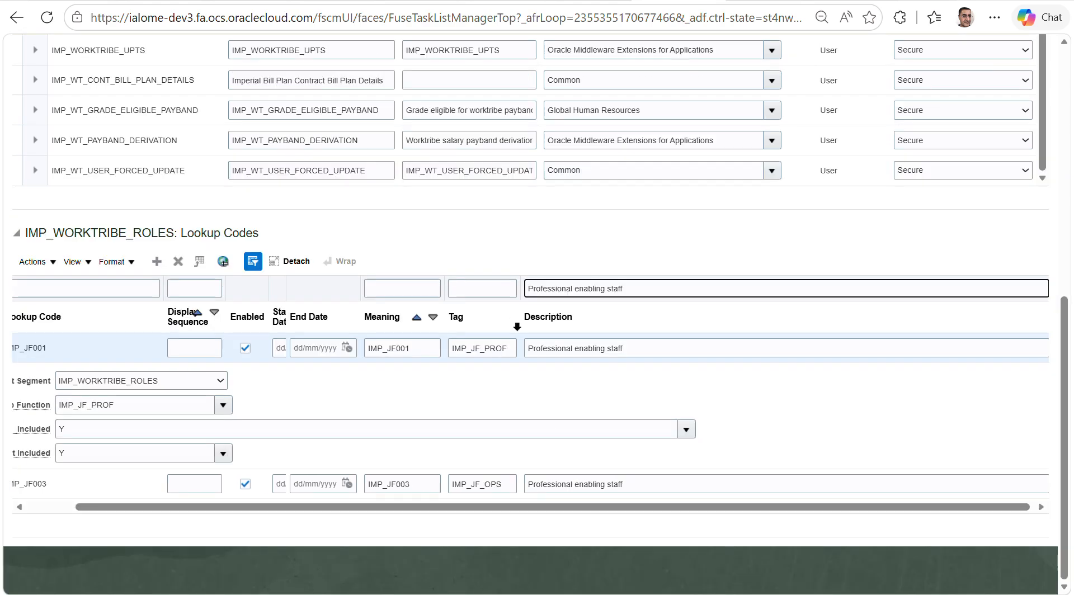
Examine the IMP_JF001 code's description, Job Function and inclusion settings among the filtered lookup codes.
{"action": "triple_click", "coordinate": [673, 286]}
{"action": "left_click", "coordinate": [632, 349]}
{"action": "triple_click", "coordinate": [624, 352]}
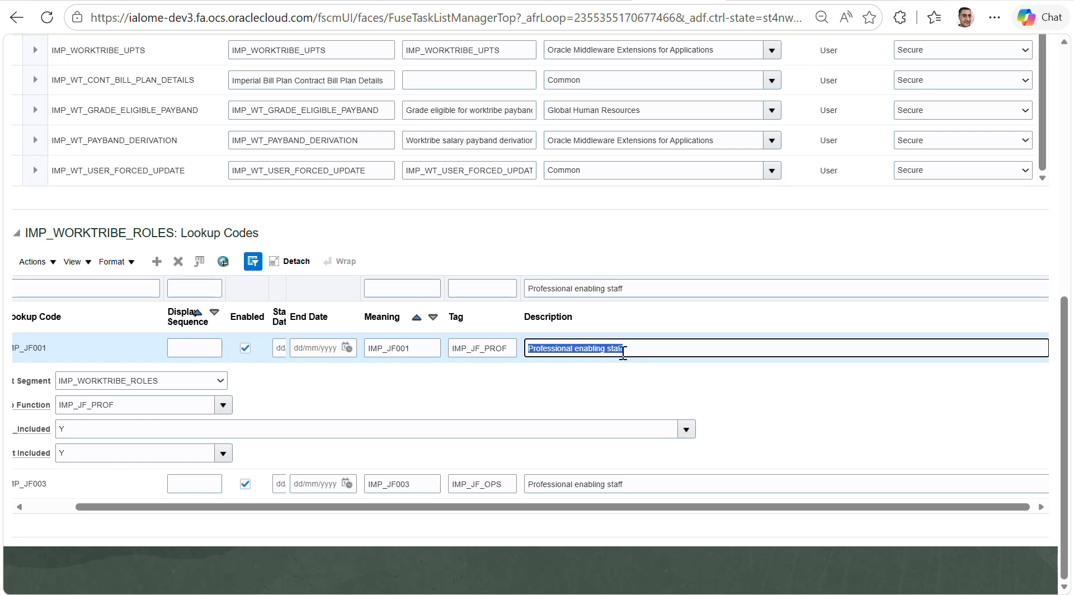
{"action": "scroll", "coordinate": [334, 410], "scroll_direction": "left", "scroll_amount": 2}
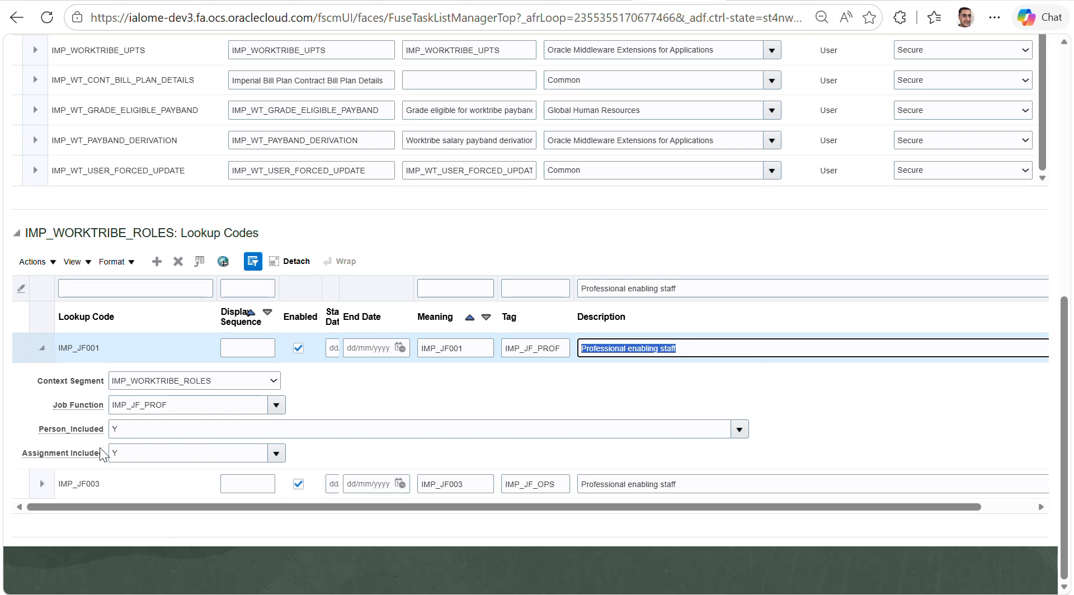
{"action": "left_click", "coordinate": [186, 405]}
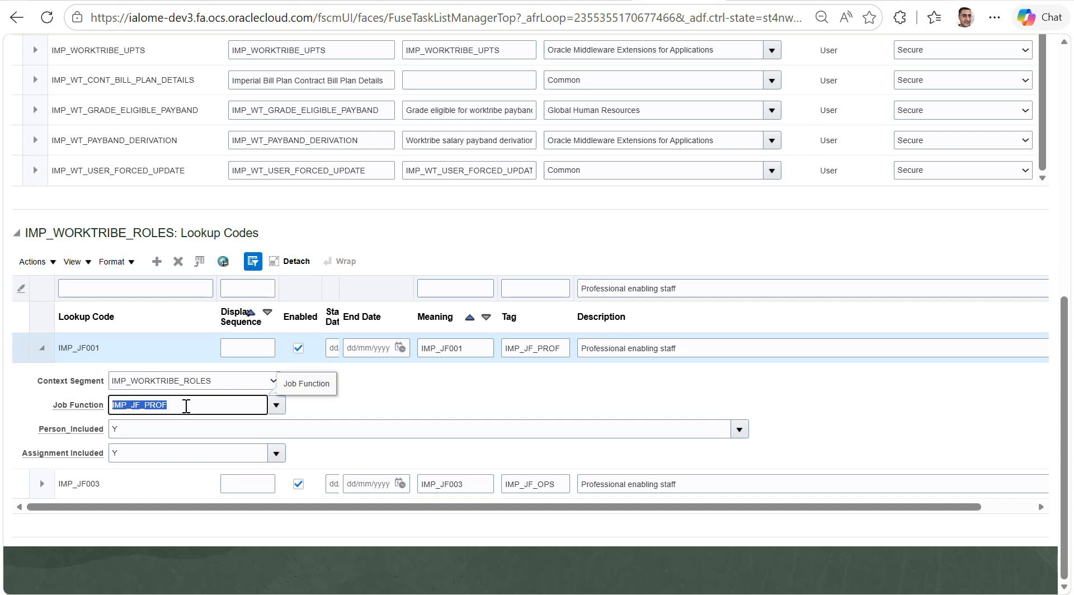
Switch to the Worktribe report in Excel and widen the JOB_FUNCTION column to show its full values.
{"action": "key", "text": "alt+Tab"}
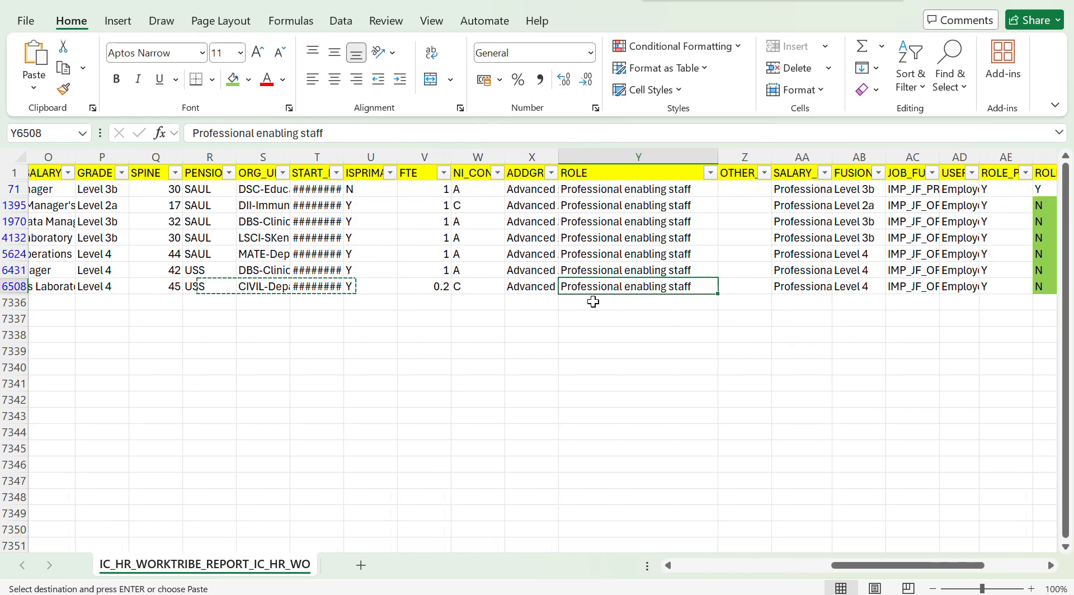
{"action": "scroll", "coordinate": [593, 302], "scroll_direction": "right", "scroll_amount": 3}
{"action": "scroll", "coordinate": [593, 301], "scroll_direction": "right", "scroll_amount": 1}
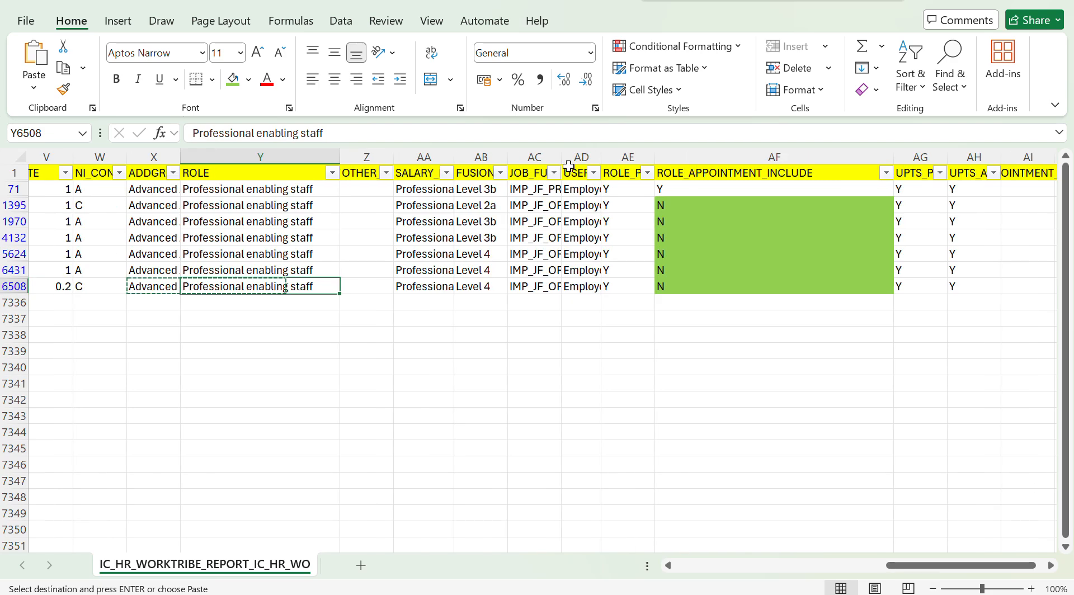
{"action": "left_click_drag", "start_coordinate": [561, 156], "coordinate": [665, 157]}
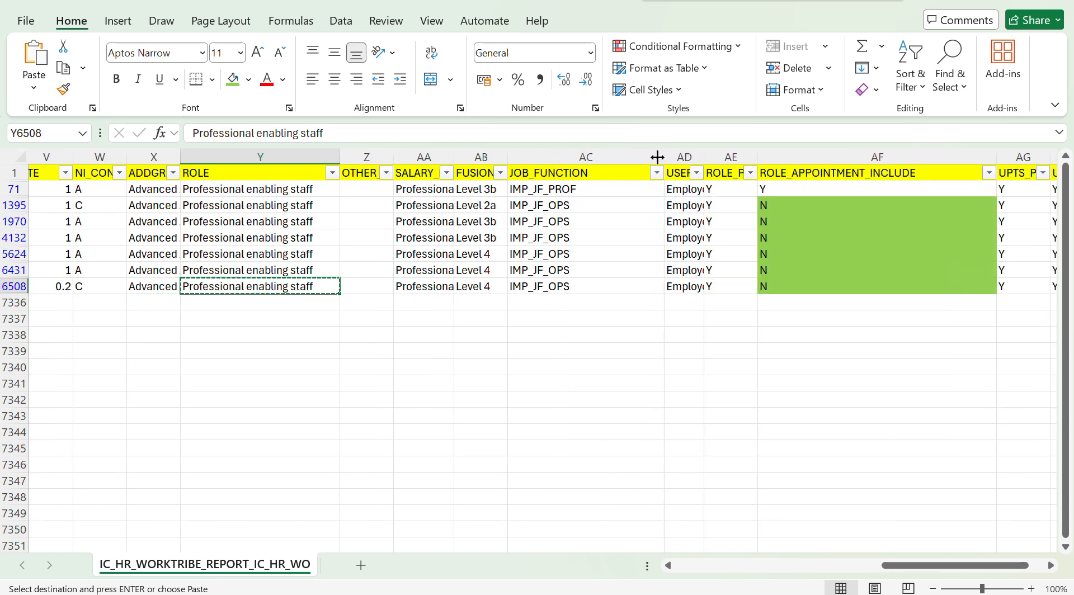
Check the IMP_JF003 description in Oracle against the report, and copy the JOB_FUNCTION value from row 1395 in Excel.
{"action": "left_click", "coordinate": [571, 312]}
{"action": "left_click_drag", "start_coordinate": [571, 311], "coordinate": [576, 216]}
{"action": "left_click", "coordinate": [583, 202]}
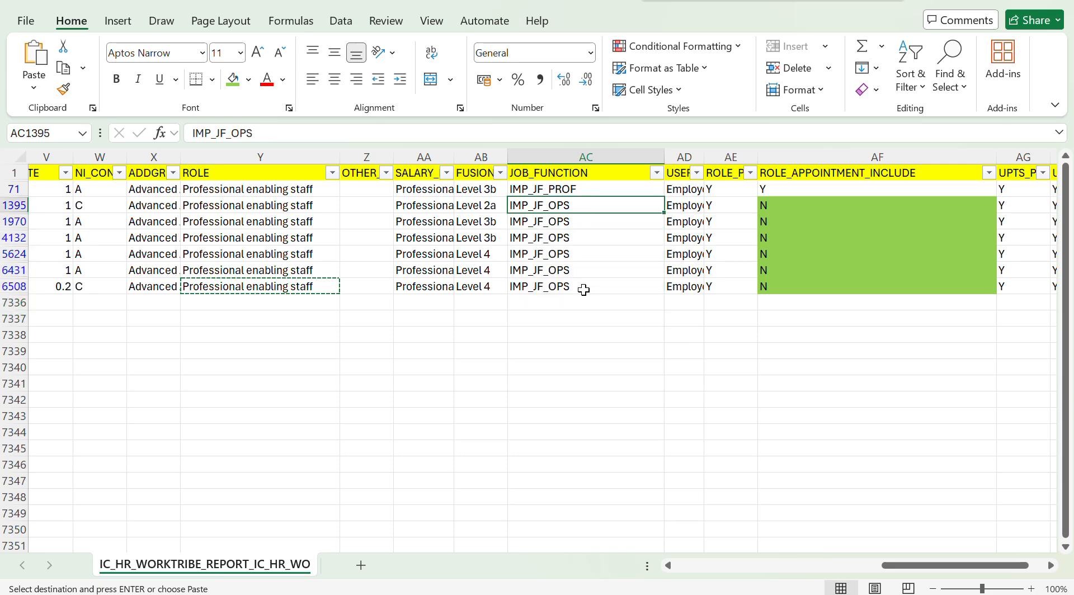
{"action": "key", "text": "alt+Tab"}
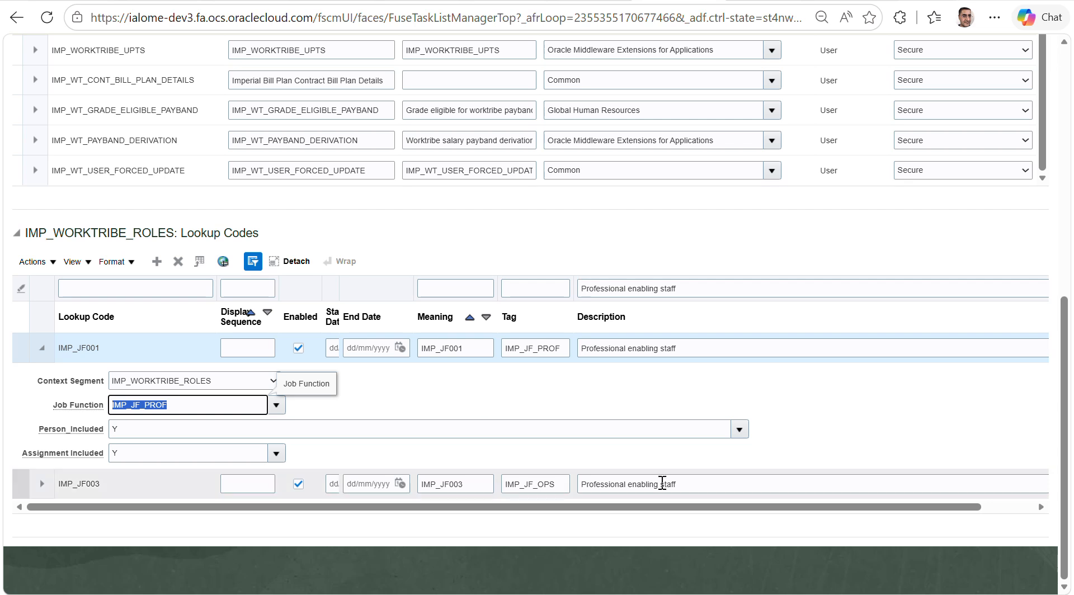
{"action": "left_click", "coordinate": [683, 484]}
{"action": "key", "text": "ctrl+a"}
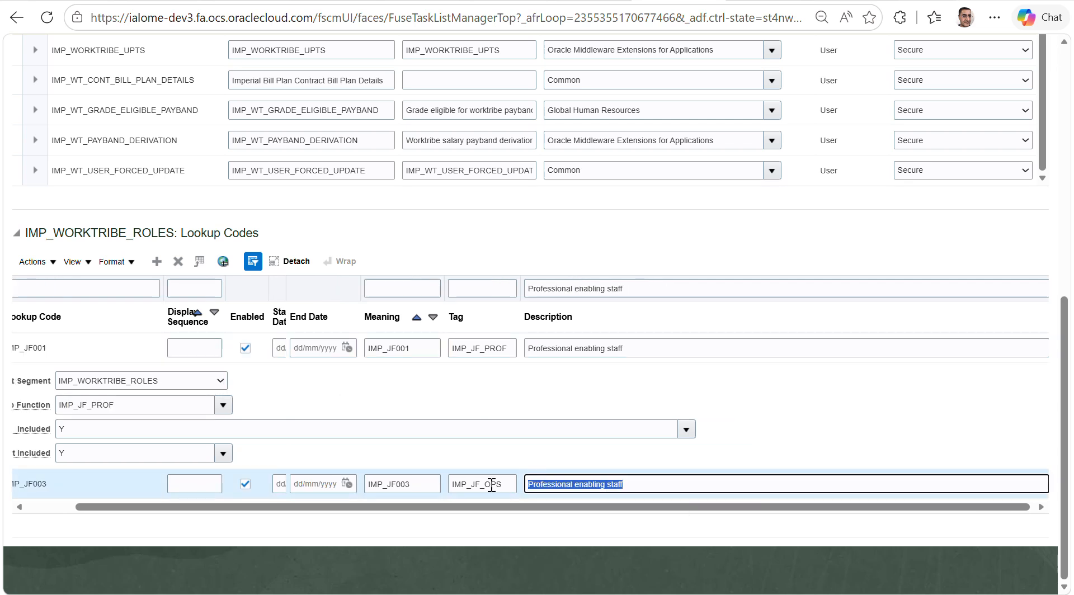
{"action": "key", "text": "alt+Tab"}
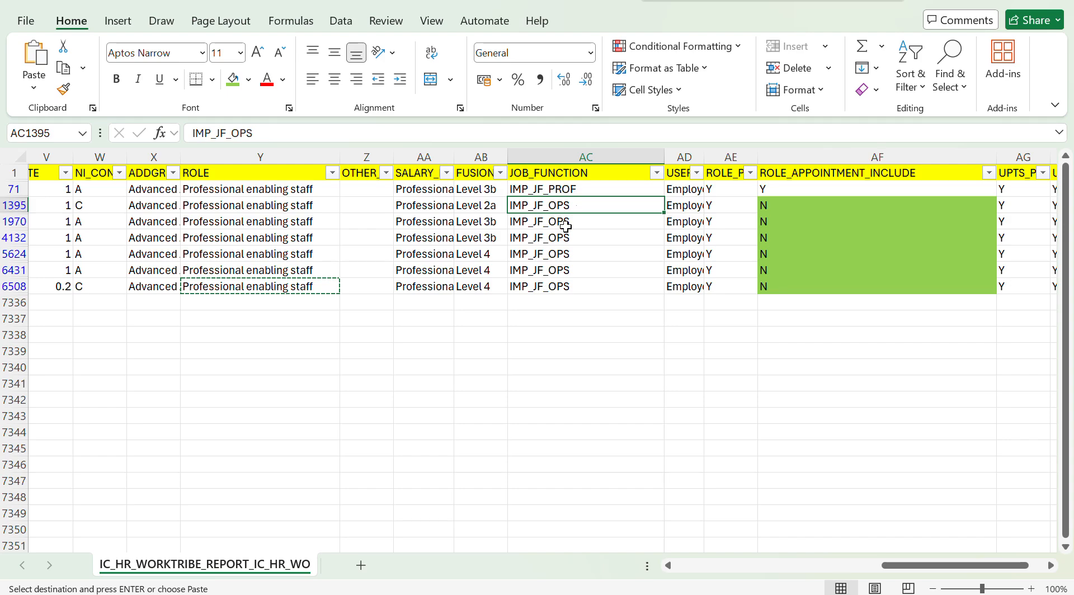
{"action": "key", "text": "ctrl+c"}
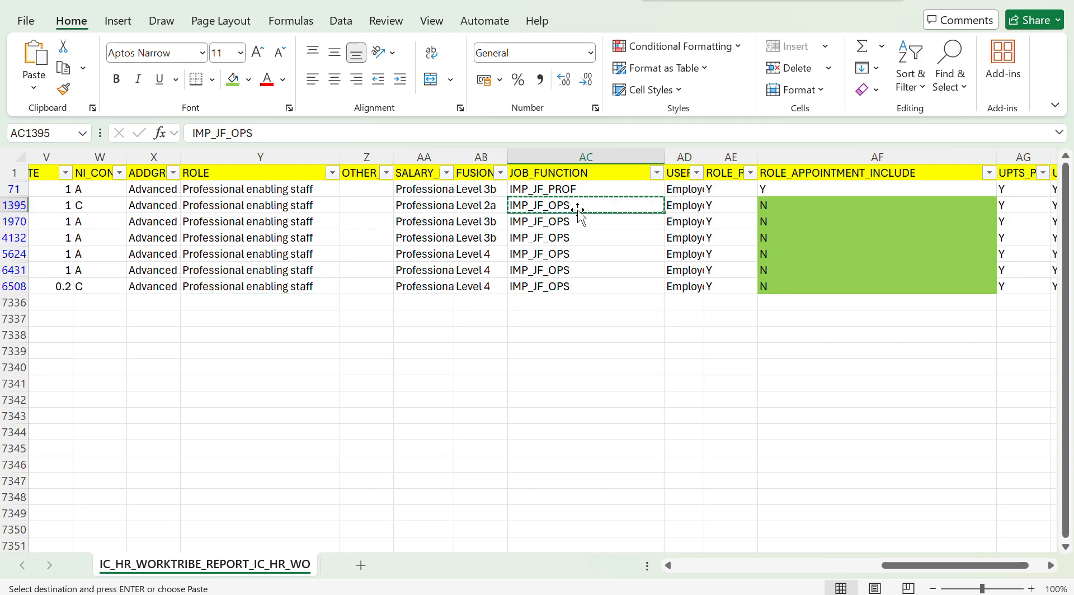
Switch to Oracle and filter the IMP_WORKTRIBE_ROLES lookup codes by the tag IMP_JF_OPS.
{"action": "key", "text": "alt+Tab"}
{"action": "double_click", "coordinate": [589, 287]}
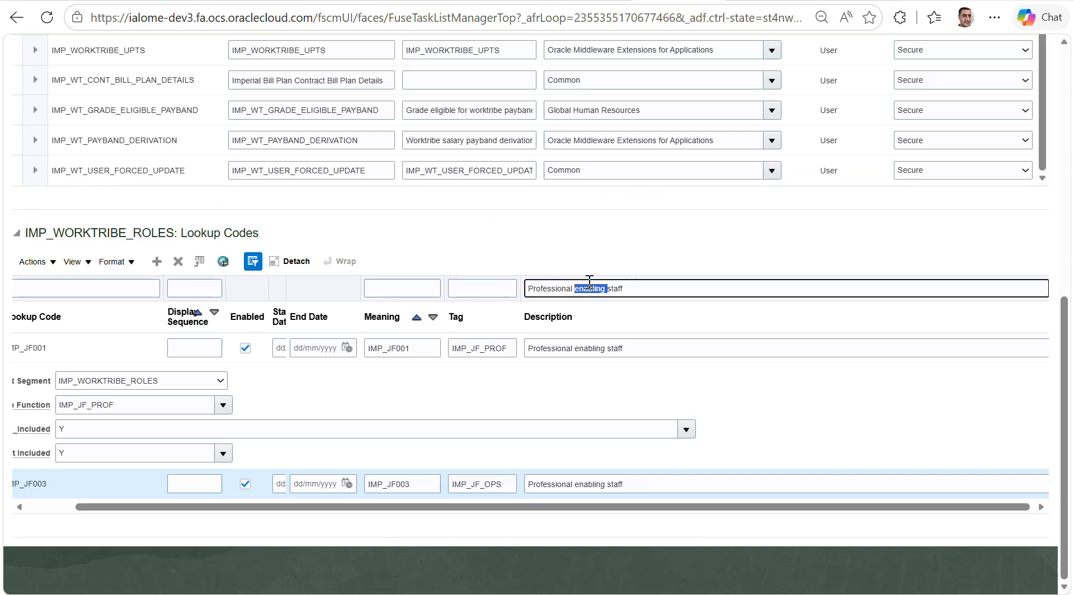
{"action": "left_click", "coordinate": [590, 283]}
{"action": "left_click", "coordinate": [495, 287]}
{"action": "key", "text": "ctrl+v"}
{"action": "key", "text": "Return"}
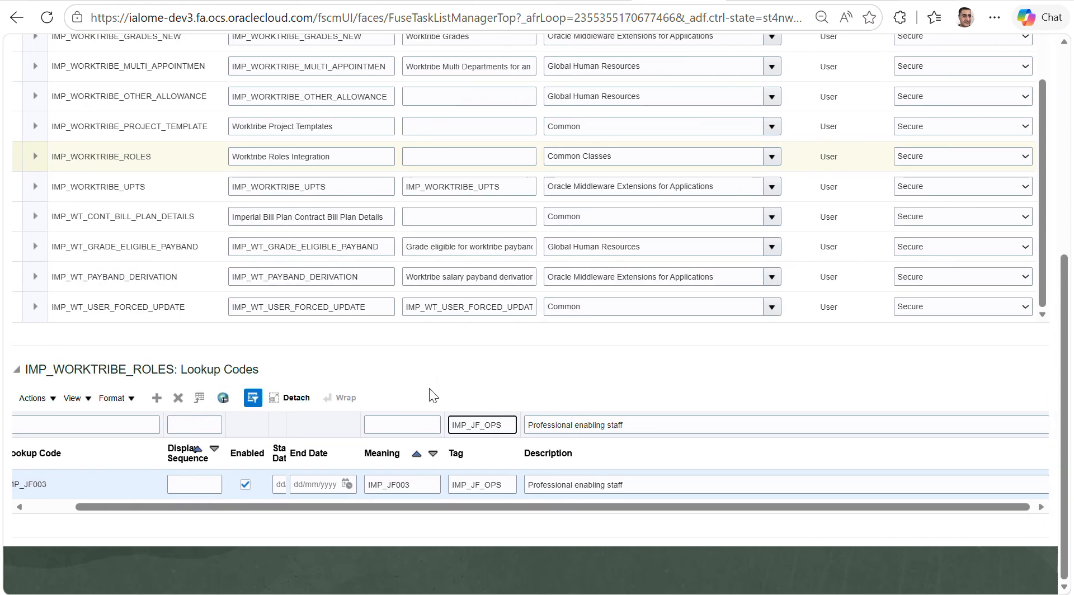
Expand the IMP_JF003 lookup code and examine its Assignment Included setting.
{"action": "left_click_drag", "start_coordinate": [237, 504], "coordinate": [104, 501]}
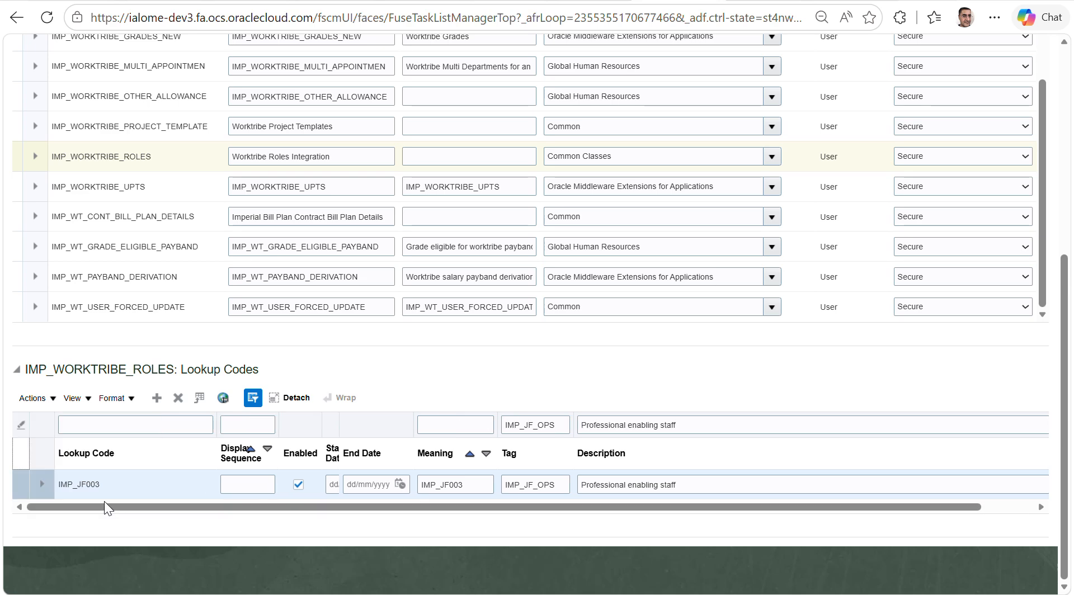
{"action": "left_click", "coordinate": [41, 484]}
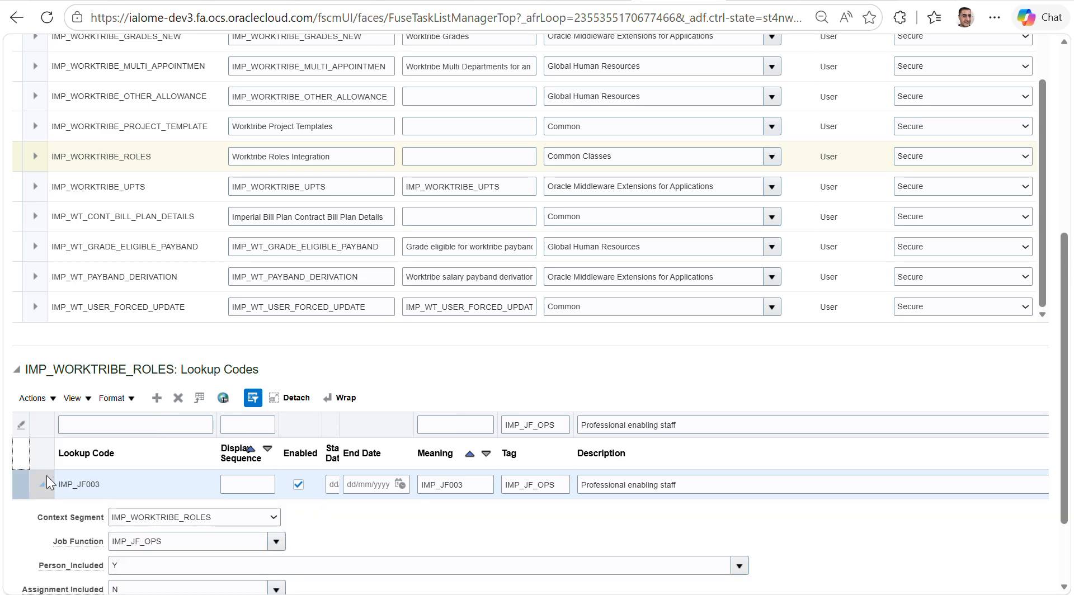
{"action": "scroll", "coordinate": [372, 351], "scroll_direction": "down", "scroll_amount": 2}
{"action": "left_click_drag", "start_coordinate": [127, 484], "coordinate": [102, 483]}
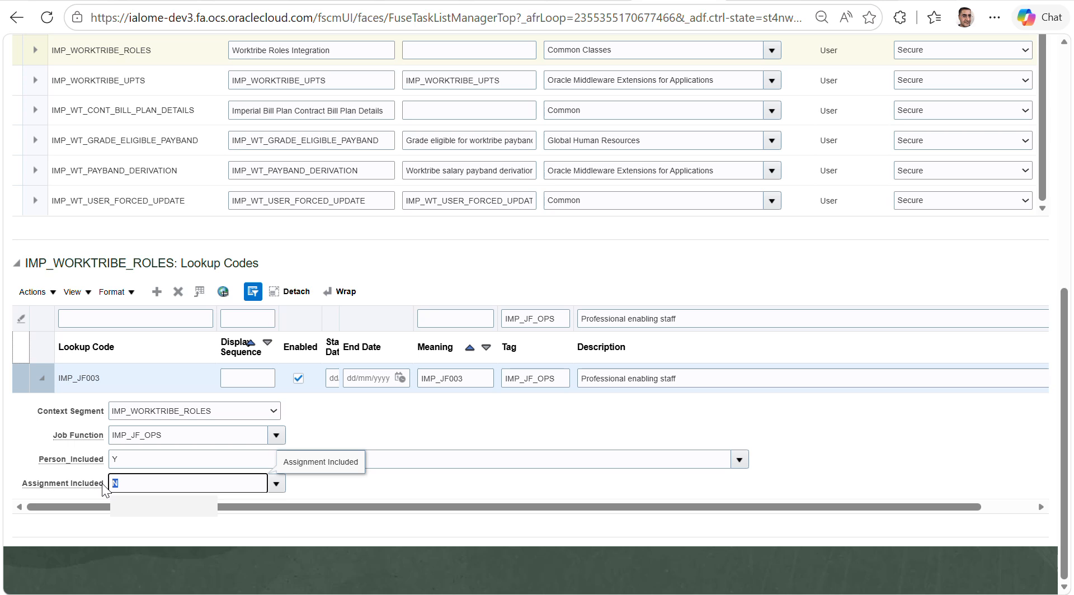
{"action": "left_click", "coordinate": [421, 482]}
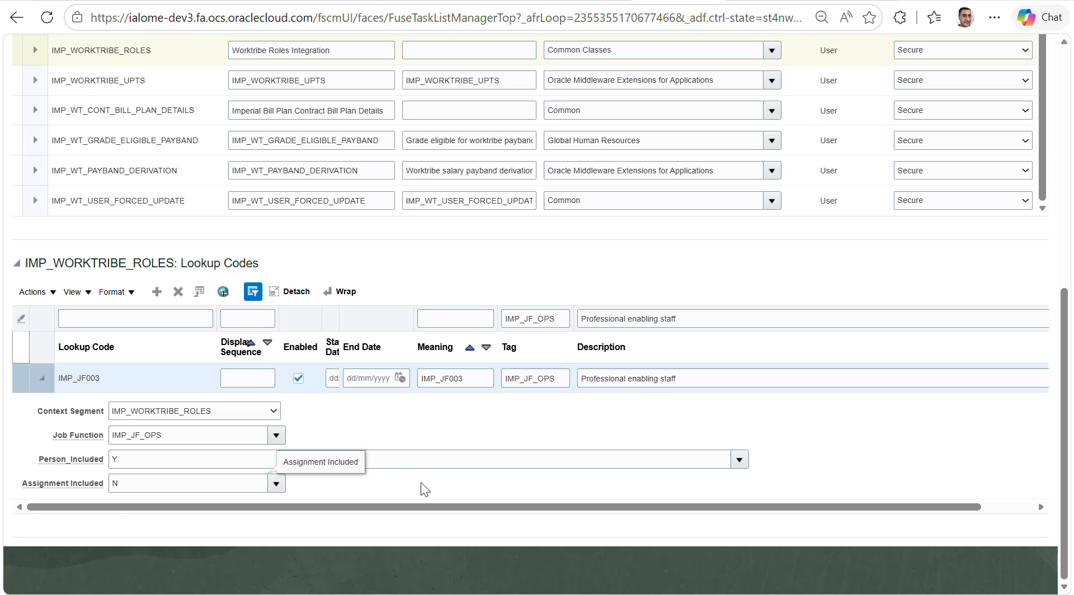
Switch to the Excel report and compare the ROLE_APPOINTMENT_INCLUDE values for the Professional enabling staff rows.
{"action": "key", "text": "alt+Tab"}
{"action": "left_click", "coordinate": [827, 189]}
{"action": "left_click_drag", "start_coordinate": [827, 206], "coordinate": [837, 271]}
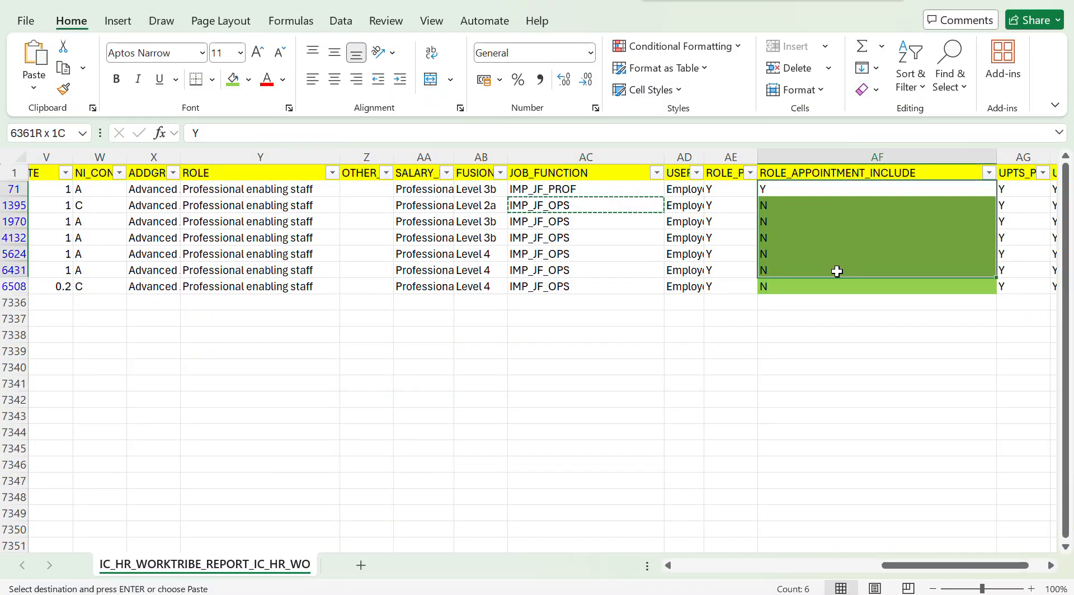
{"action": "left_click", "coordinate": [589, 398]}
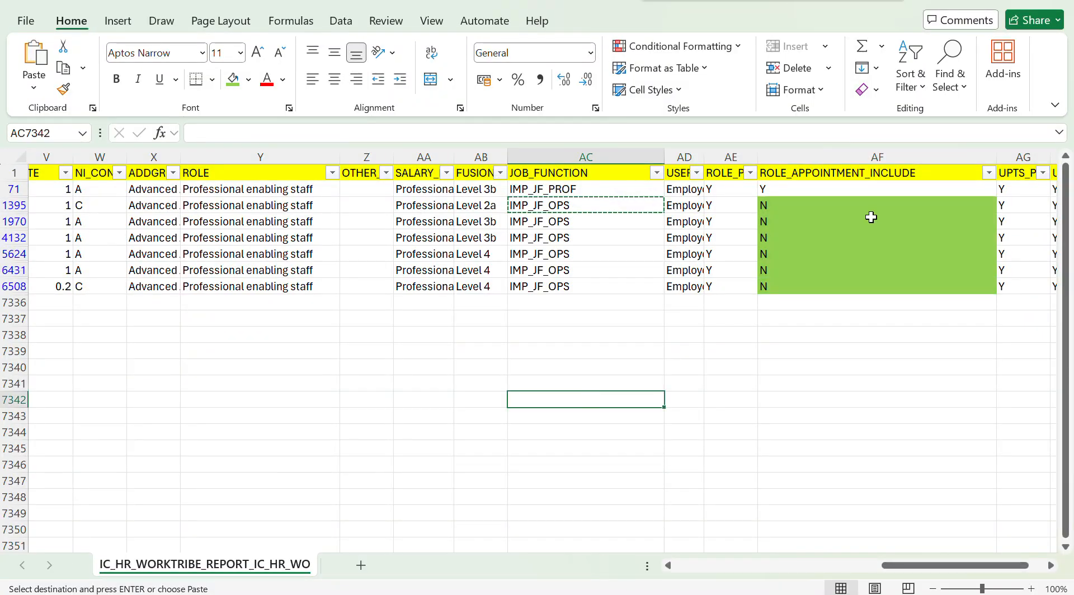
Switch to Oracle, set Assignment Included to Y for the IMP_JF003 lookup code, and save and close the lookups.
{"action": "key", "text": "alt+Tab"}
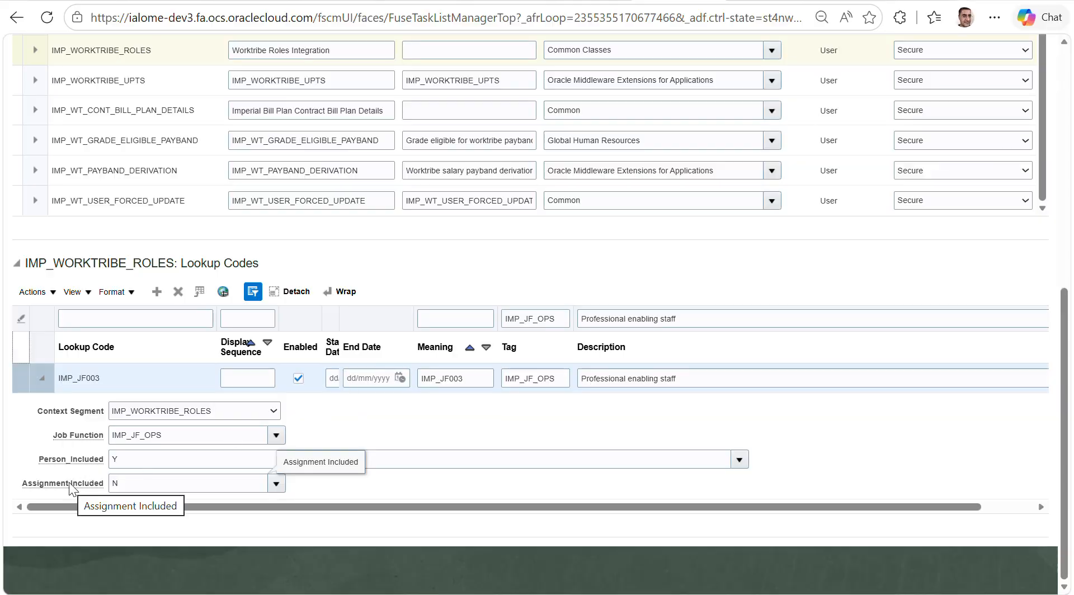
{"action": "left_click", "coordinate": [272, 485]}
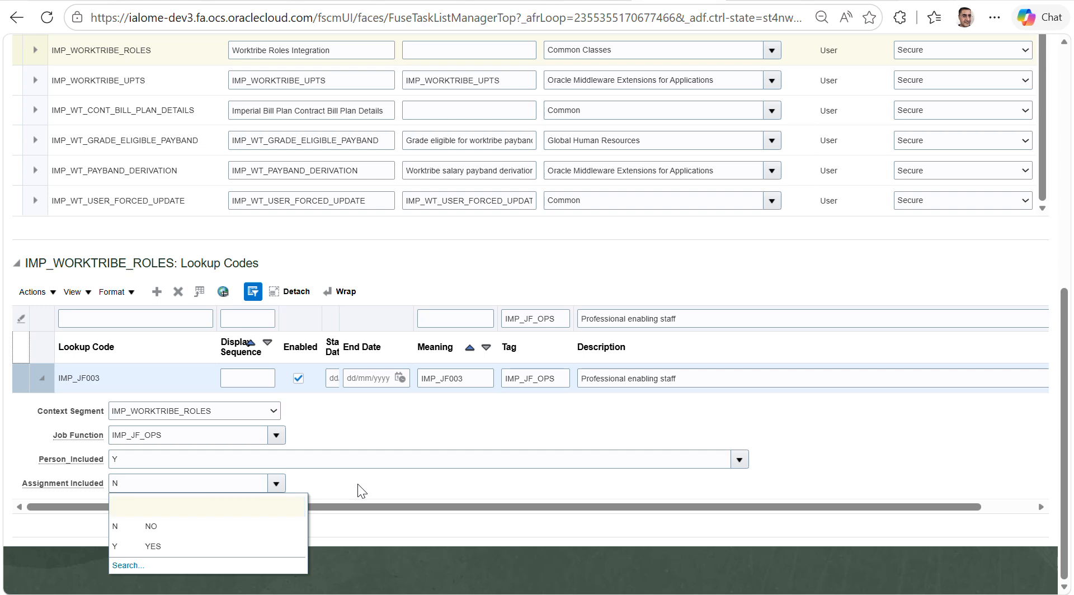
{"action": "left_click", "coordinate": [228, 547]}
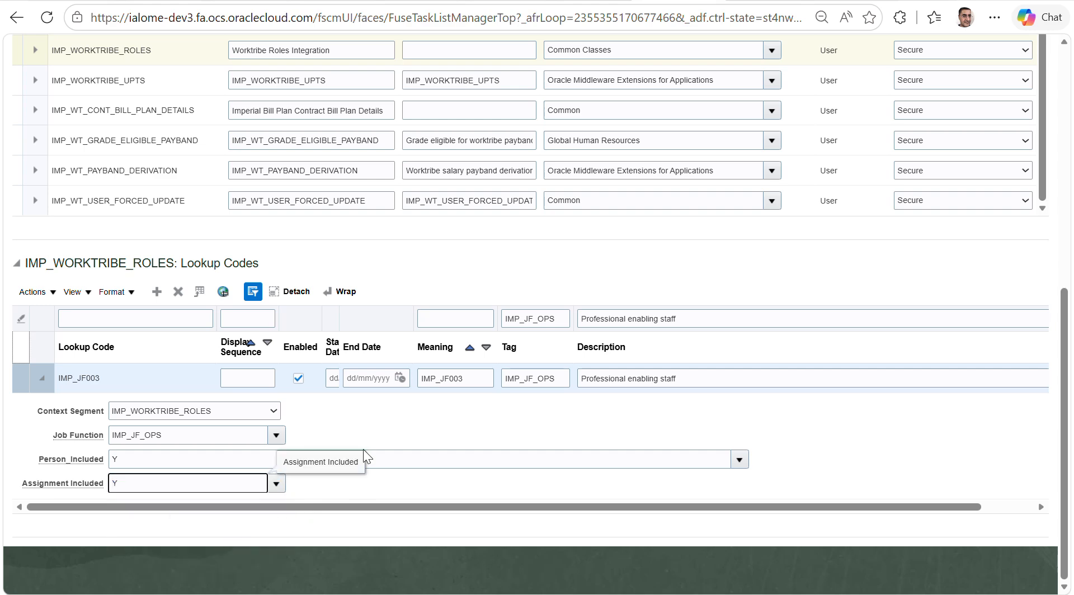
{"action": "scroll", "coordinate": [364, 448], "scroll_direction": "up", "scroll_amount": 6}
{"action": "scroll", "coordinate": [364, 448], "scroll_direction": "up", "scroll_amount": 3}
{"action": "left_click", "coordinate": [924, 108]}
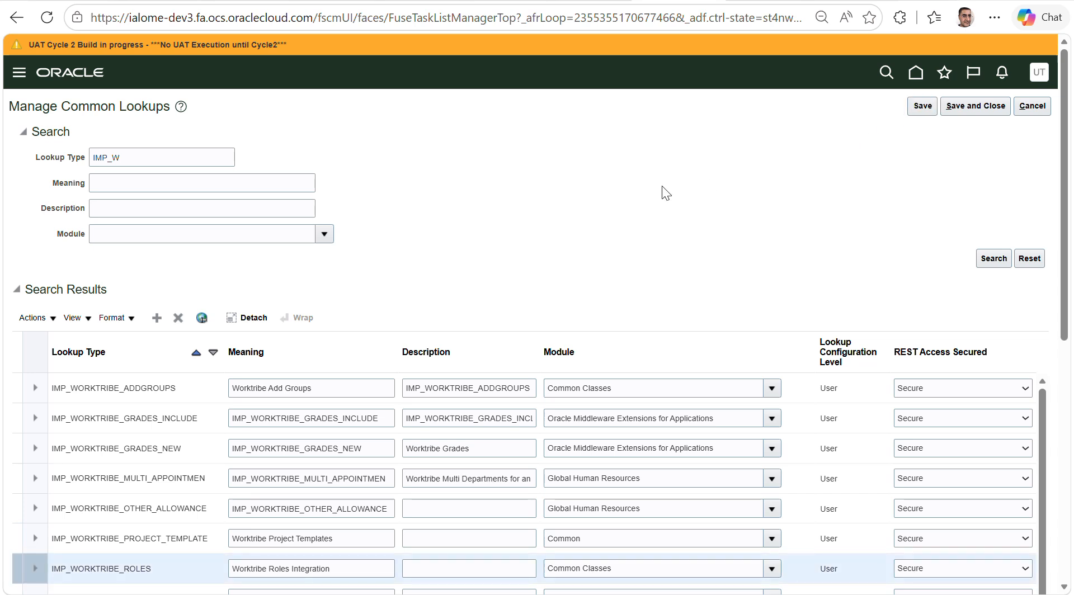
{"action": "left_click", "coordinate": [976, 106]}
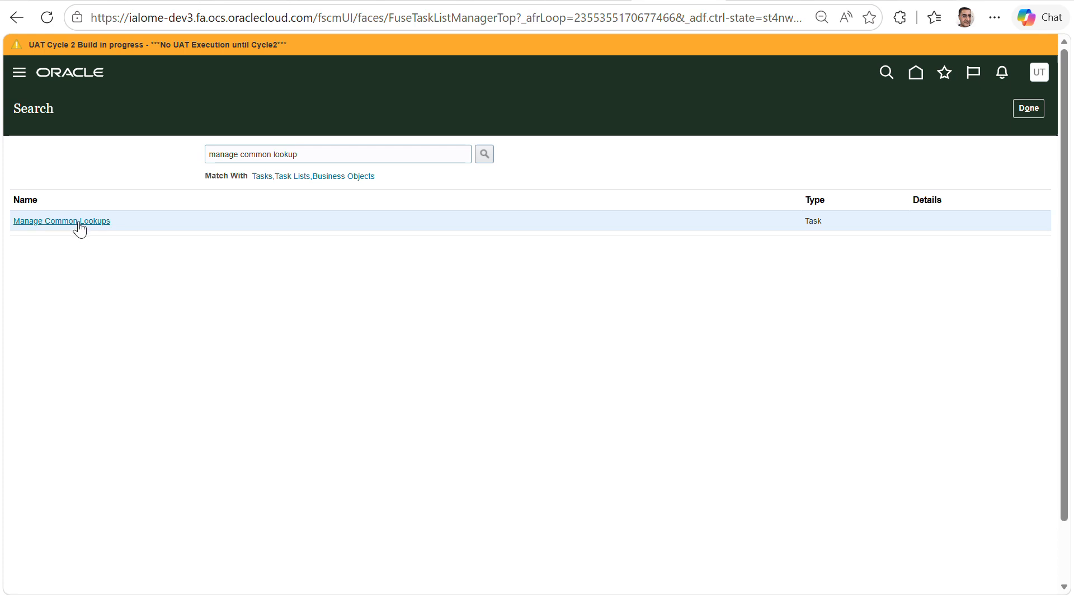
Reopen the Manage Common Lookups task and search for lookup types matching IMP_%W.
{"action": "left_click", "coordinate": [77, 220]}
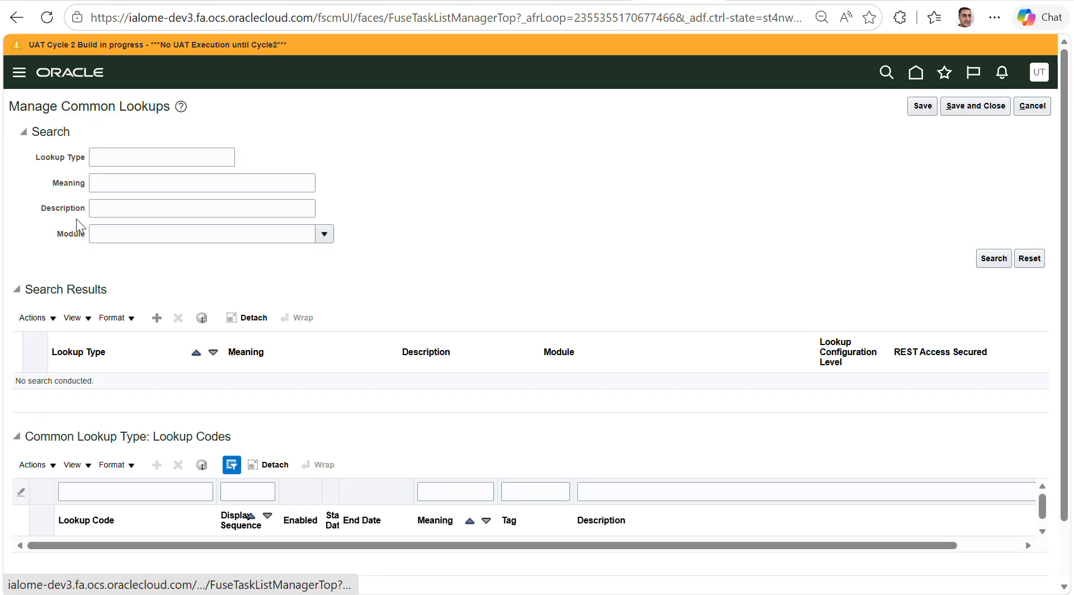
{"action": "left_click", "coordinate": [183, 158]}
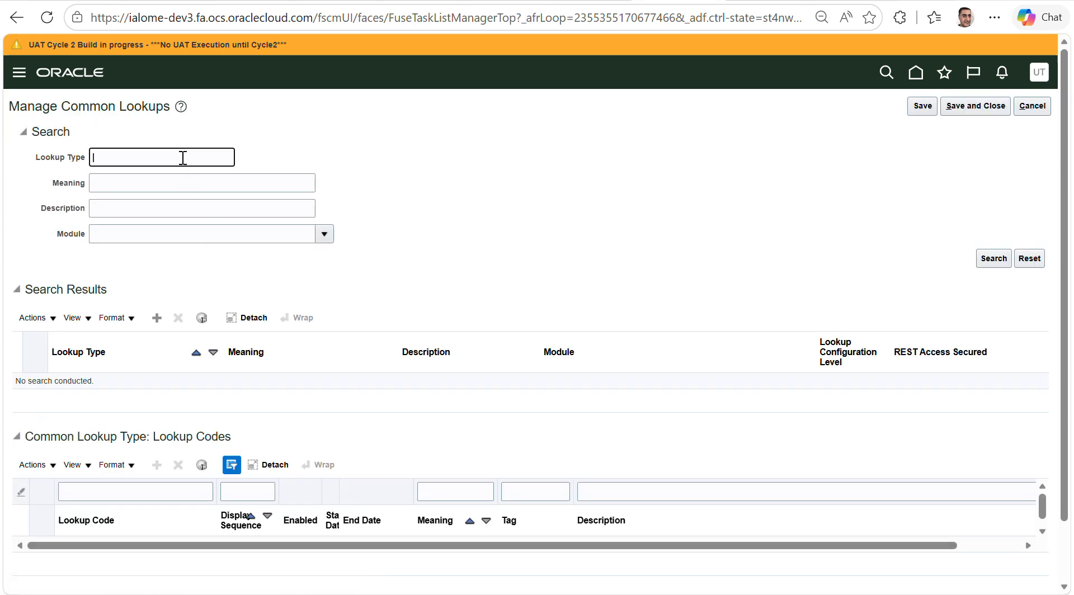
{"action": "type", "text": "IMP_%W"}
{"action": "key", "text": "Return"}
Select the IMP_WORKTRIBE_ROLES lookup type to list its lookup codes.
{"action": "scroll", "coordinate": [370, 262], "scroll_direction": "down", "scroll_amount": 3}
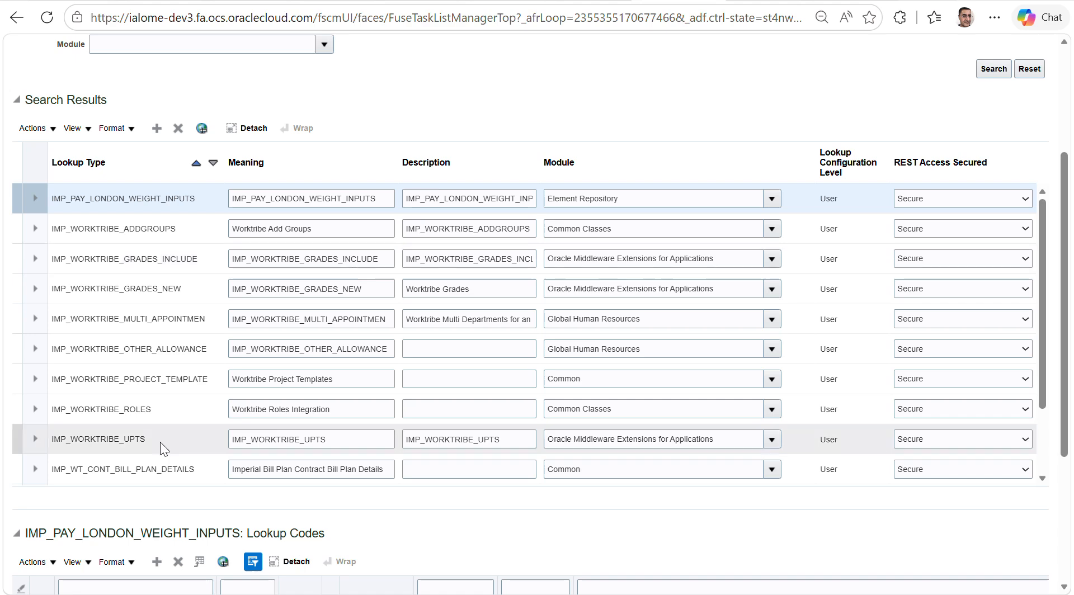
{"action": "scroll", "coordinate": [186, 356], "scroll_direction": "down", "scroll_amount": 2}
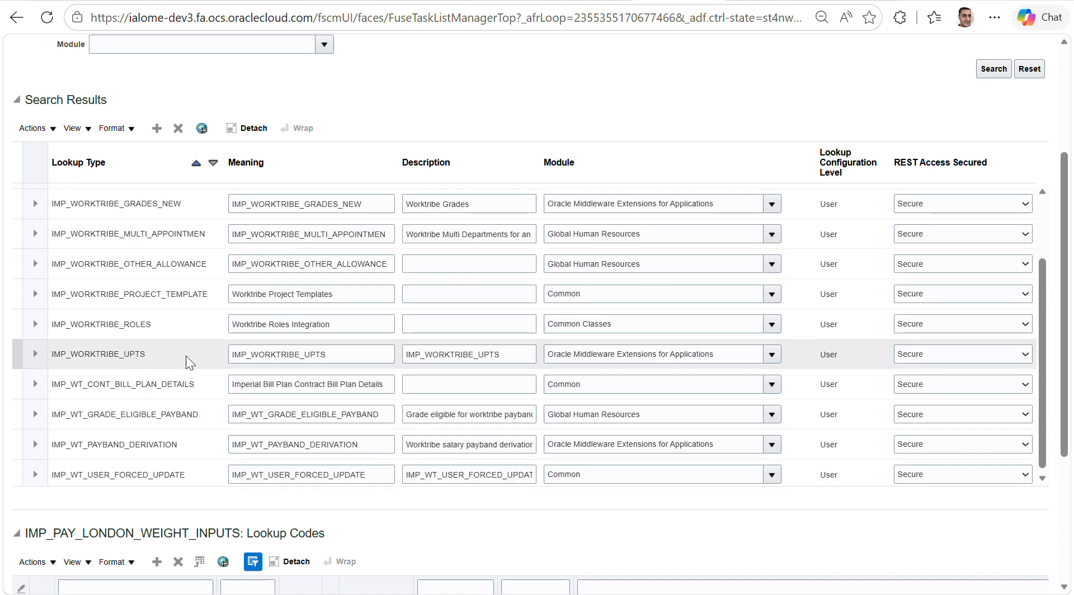
{"action": "scroll", "coordinate": [185, 356], "scroll_direction": "down", "scroll_amount": 1}
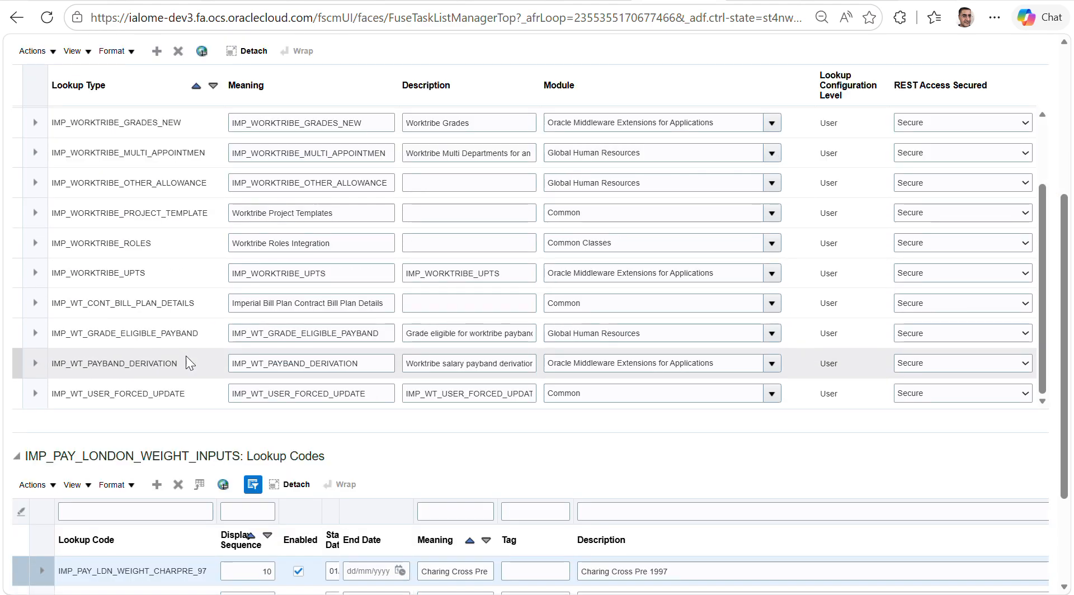
{"action": "left_click", "coordinate": [150, 242]}
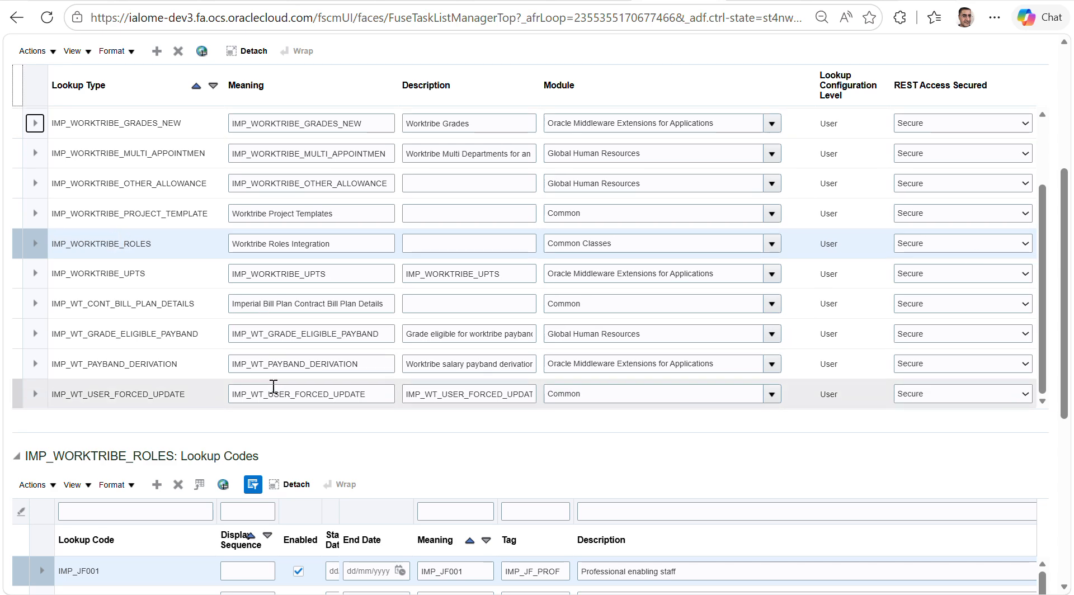
{"action": "scroll", "coordinate": [222, 389], "scroll_direction": "down", "scroll_amount": 4}
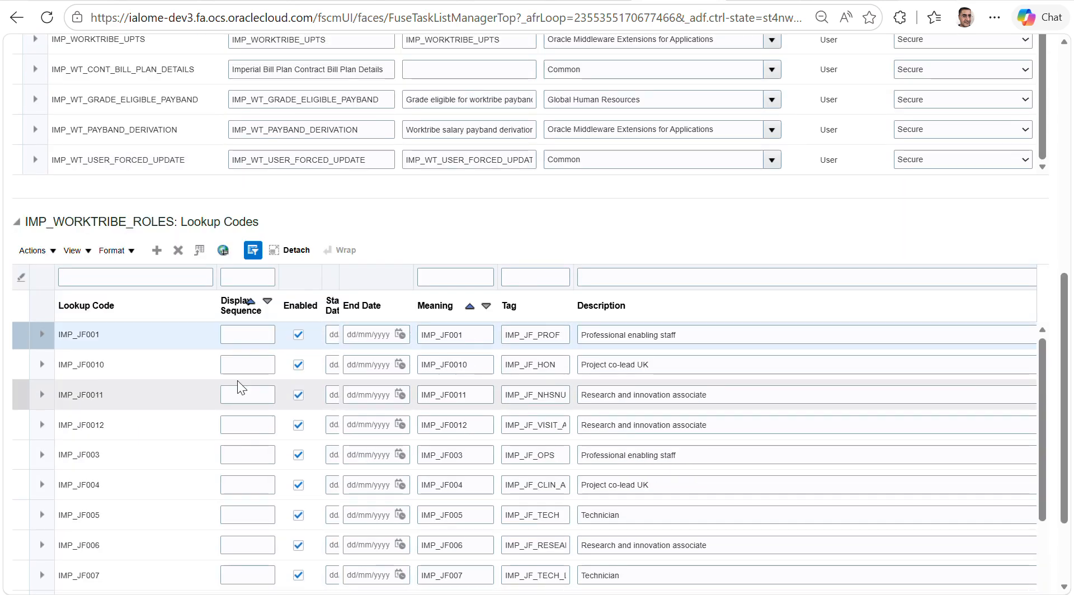
Filter the IMP_WORKTRIBE_ROLES lookup codes by the description Professional enabling staff, copied from the IMP_JF001 code.
{"action": "triple_click", "coordinate": [609, 333]}
{"action": "key", "text": "ctrl+c"}
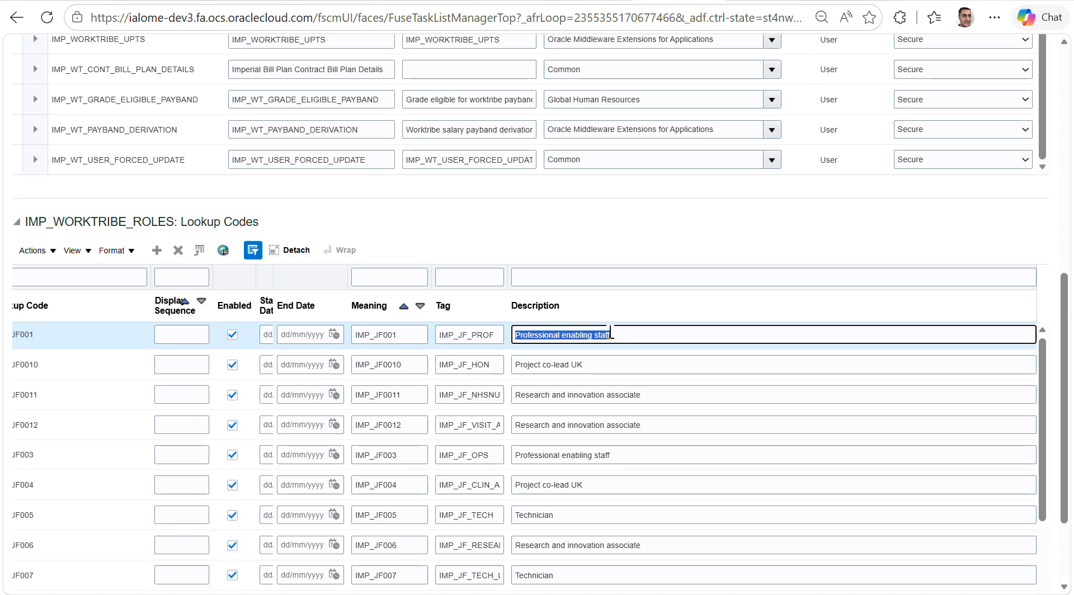
{"action": "left_click", "coordinate": [597, 280]}
{"action": "key", "text": "ctrl+v"}
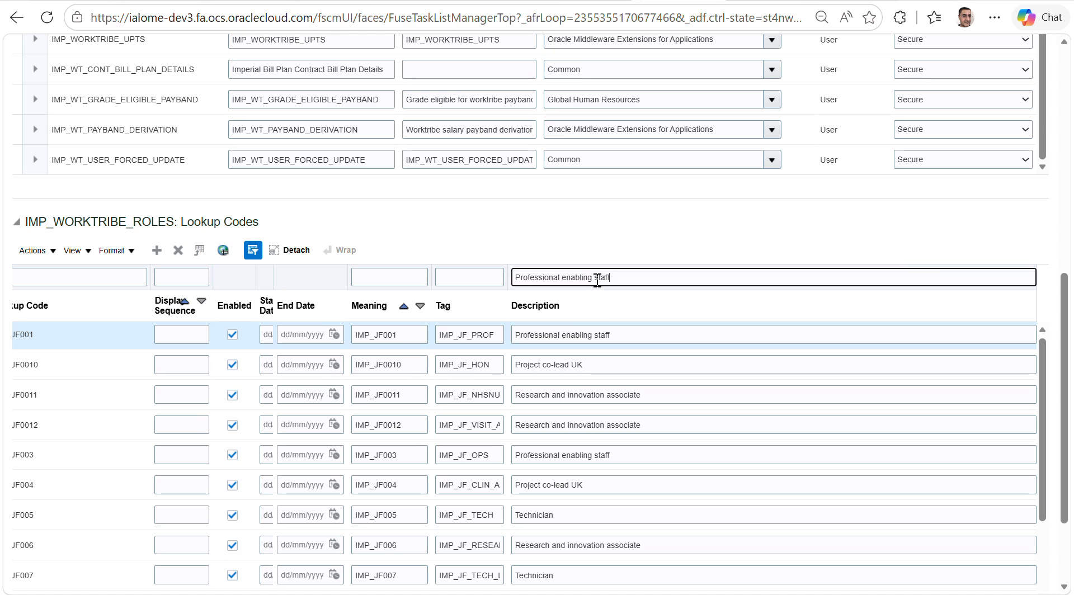
{"action": "key", "text": "Return"}
{"action": "left_click", "coordinate": [483, 486]}
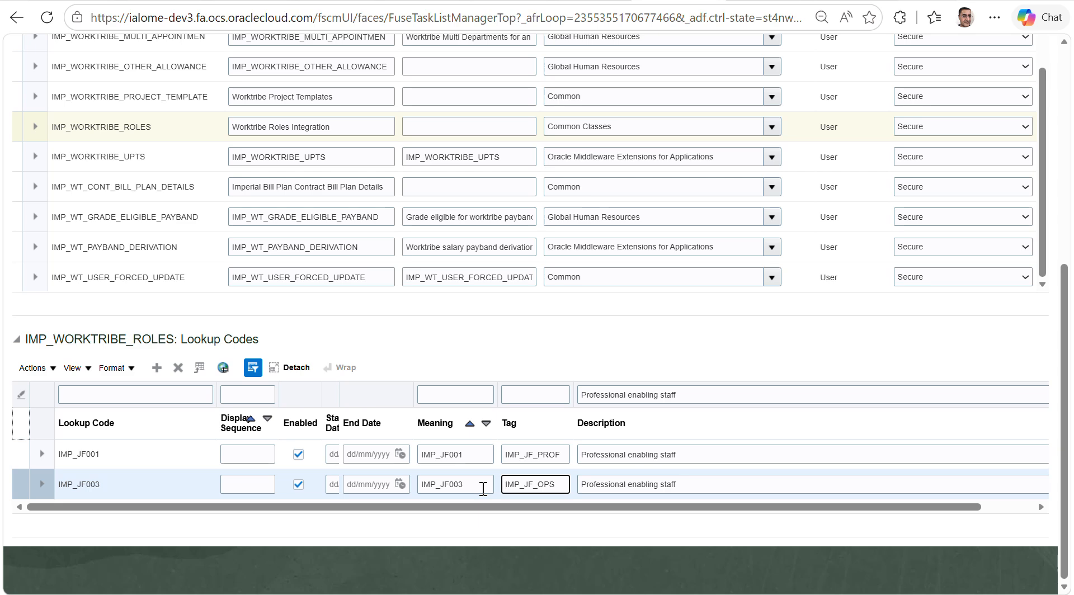
{"action": "left_click", "coordinate": [521, 394]}
{"action": "key", "text": "ctrl+v"}
{"action": "key", "text": "Return"}
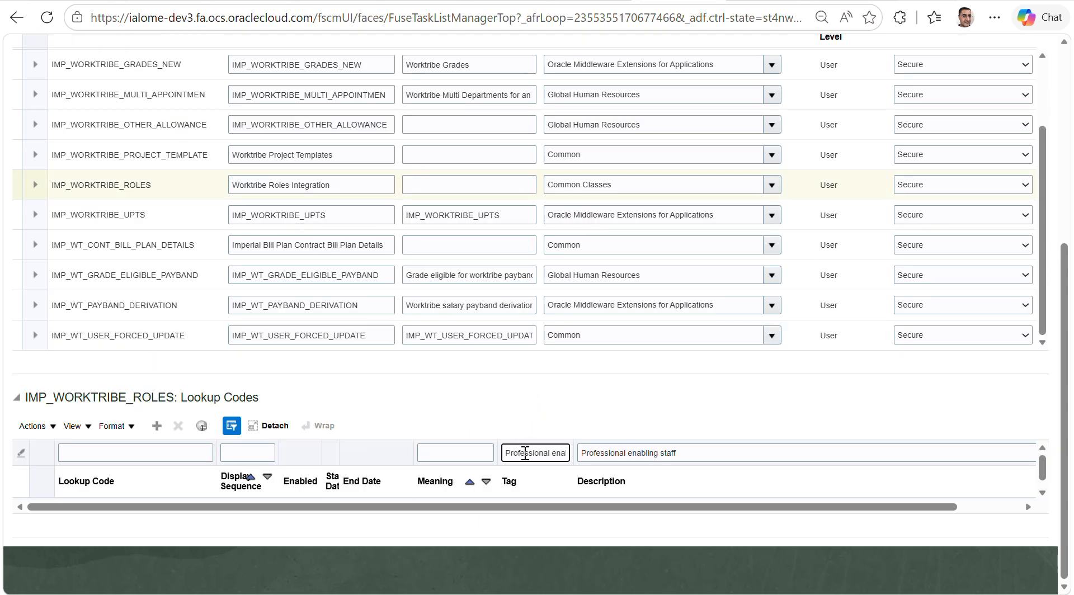
{"action": "key", "text": "ctrl+a"}
{"action": "key", "text": "BackSpace"}
{"action": "key", "text": "Return"}
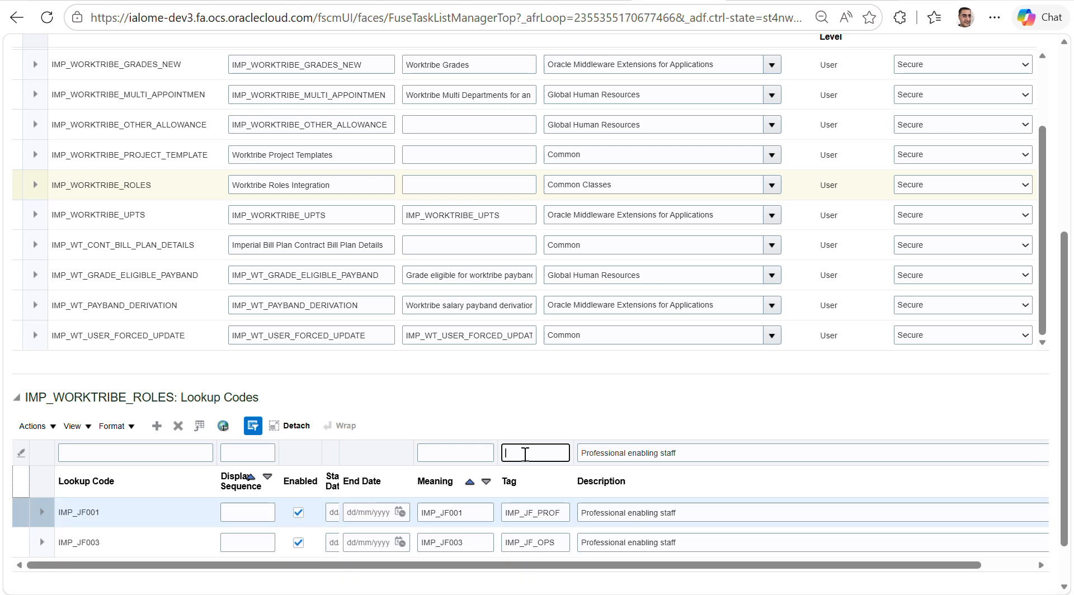
Copy the IMP_JF003 code's tag and filter the lookup codes by the tag IMP_JF_OPS.
{"action": "left_click", "coordinate": [559, 544]}
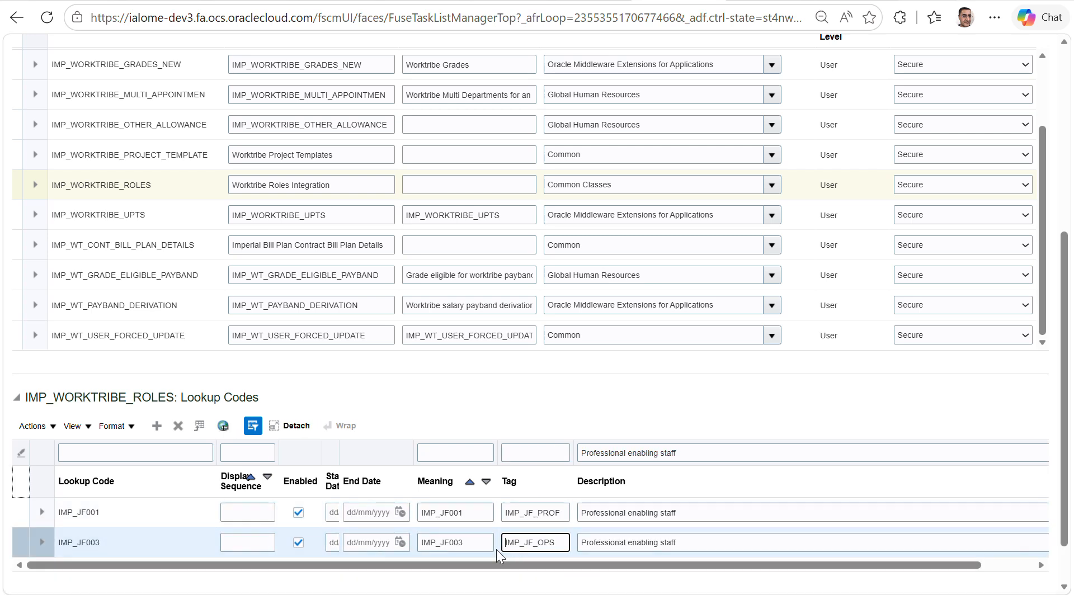
{"action": "double_click", "coordinate": [528, 544]}
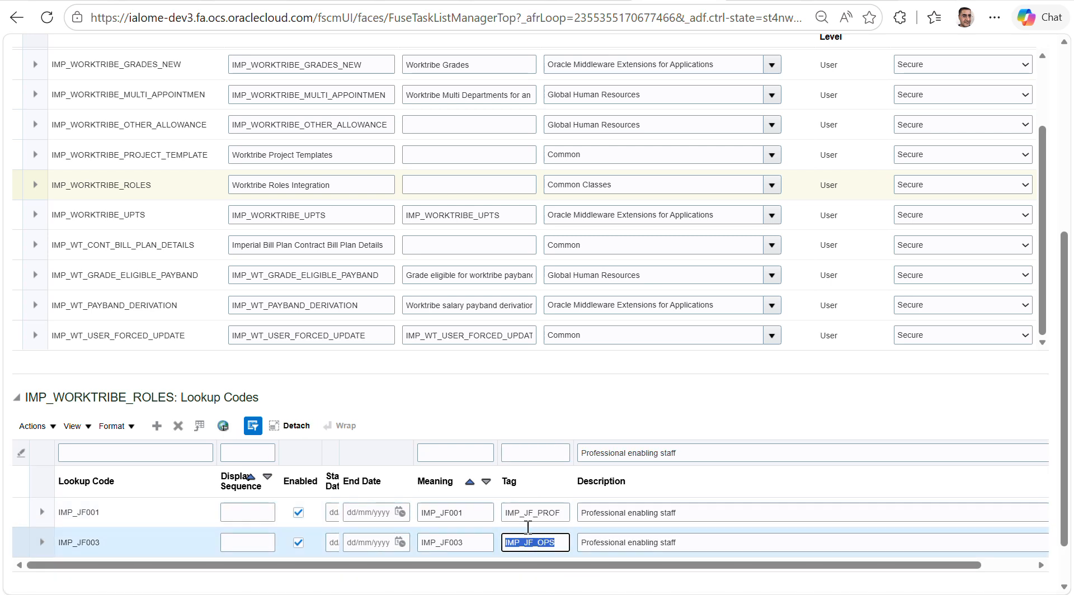
{"action": "key", "text": "ctrl+c"}
{"action": "left_click", "coordinate": [532, 453]}
{"action": "key", "text": "ctrl+v"}
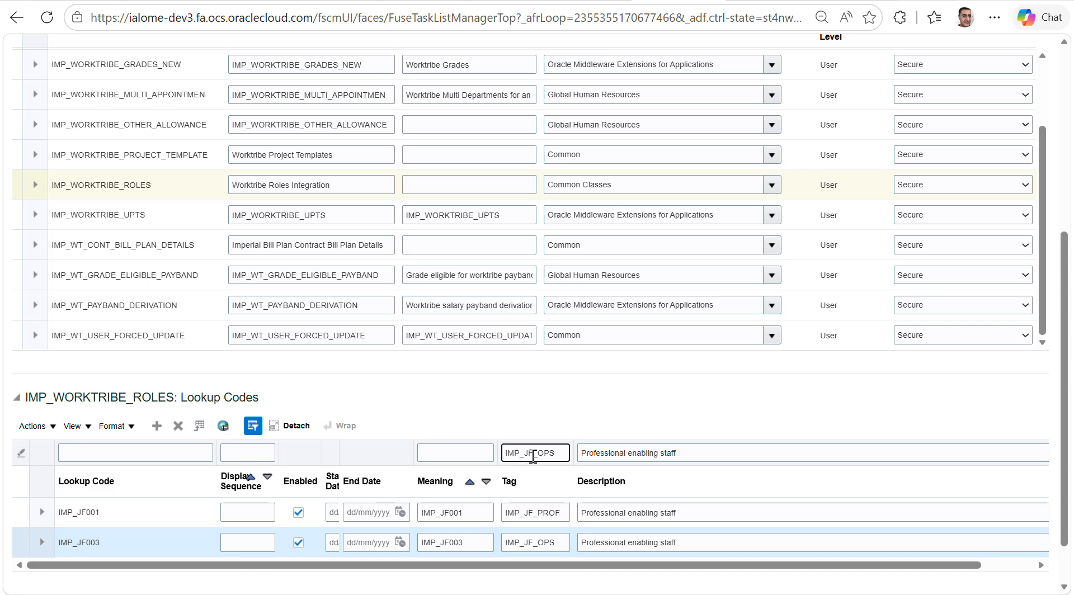
{"action": "key", "text": "Return"}
Expand the IMP_JF003 lookup code and verify its saved Assignment Included setting.
{"action": "left_click", "coordinate": [36, 516]}
{"action": "scroll", "coordinate": [409, 385], "scroll_direction": "down", "scroll_amount": 3}
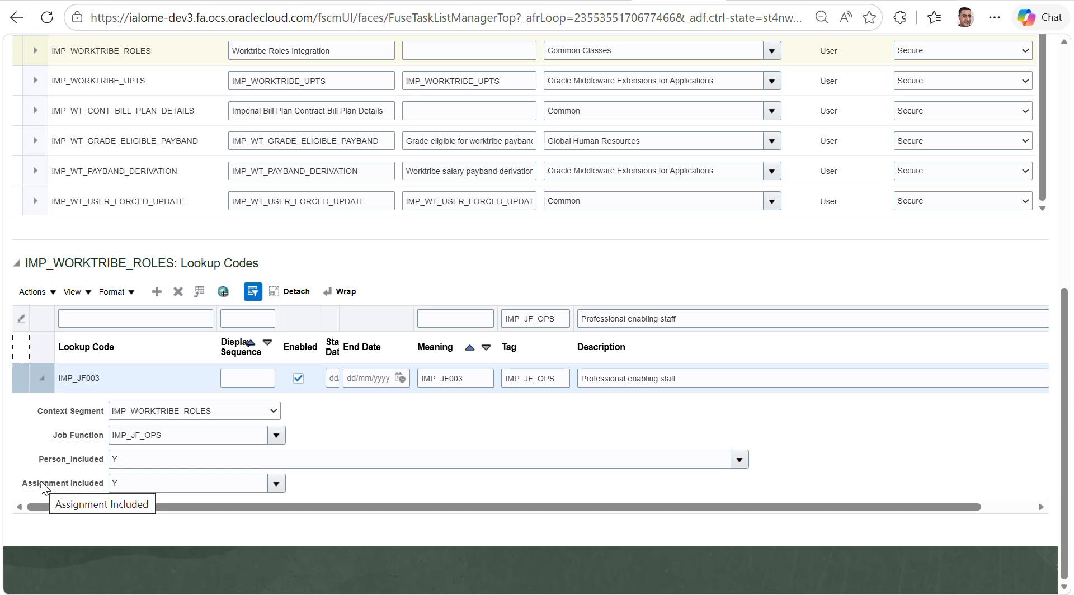
{"action": "double_click", "coordinate": [136, 484]}
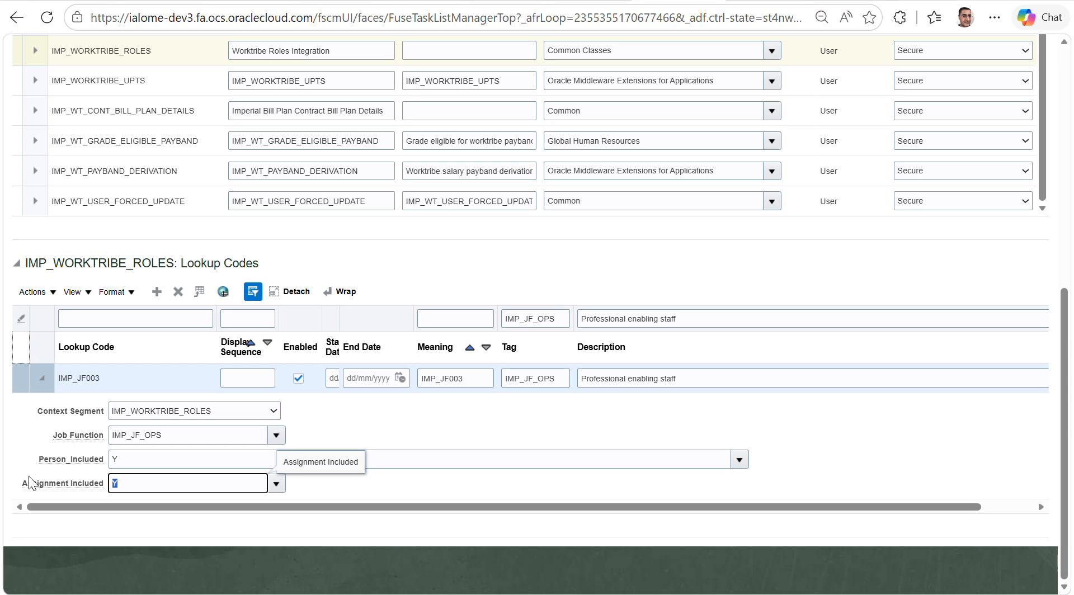
Switch to the IC_HR_WORKTRIBE_REPORT browser tab and reopen the report from the favourites.
{"action": "left_click", "coordinate": [478, 286]}
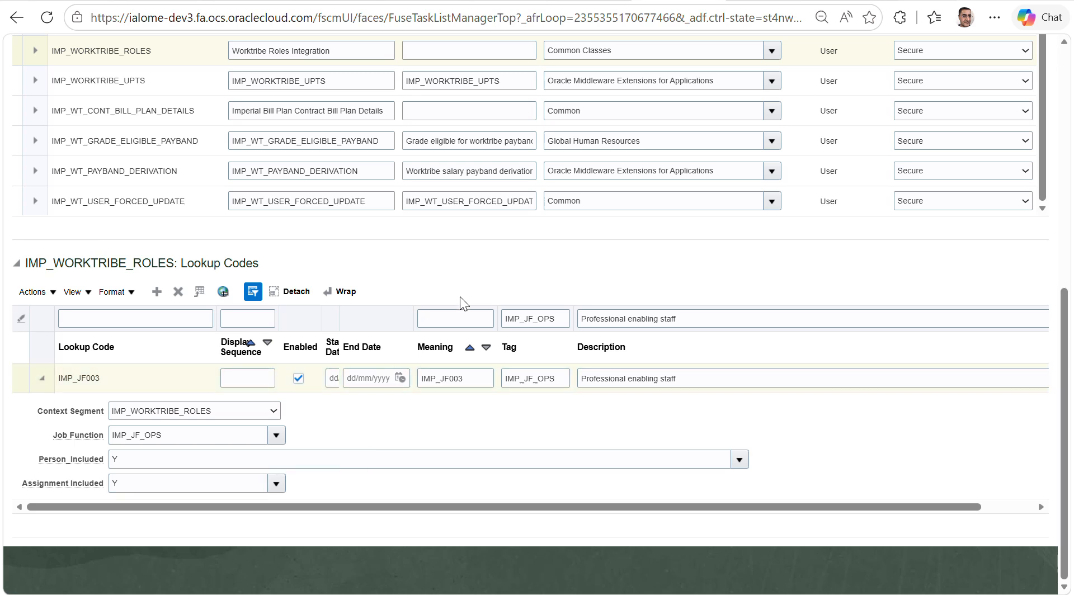
{"action": "left_click", "coordinate": [316, 482]}
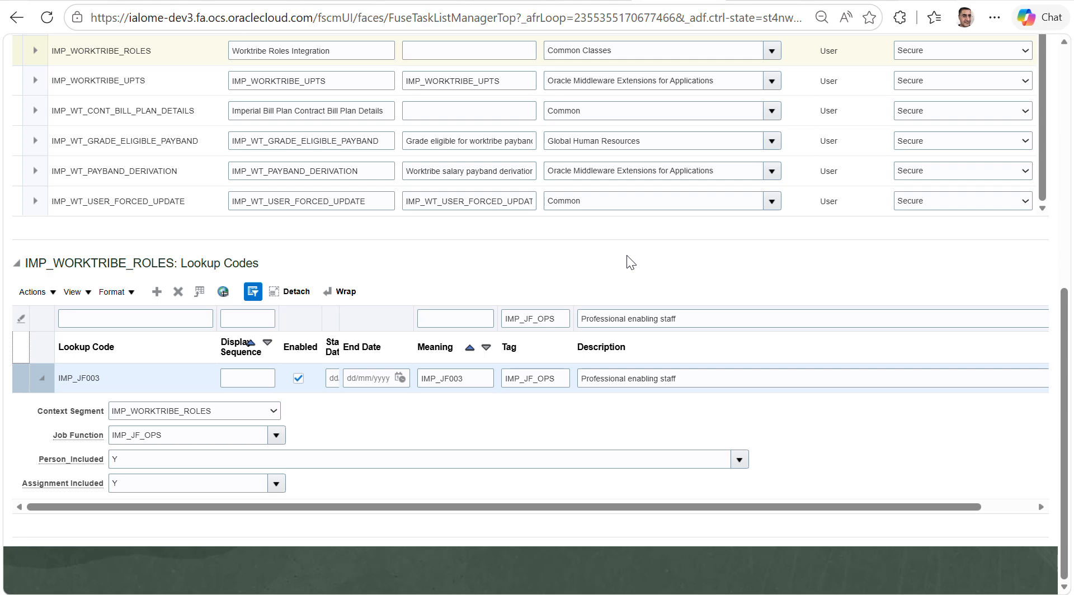
{"action": "left_click", "coordinate": [749, 1]}
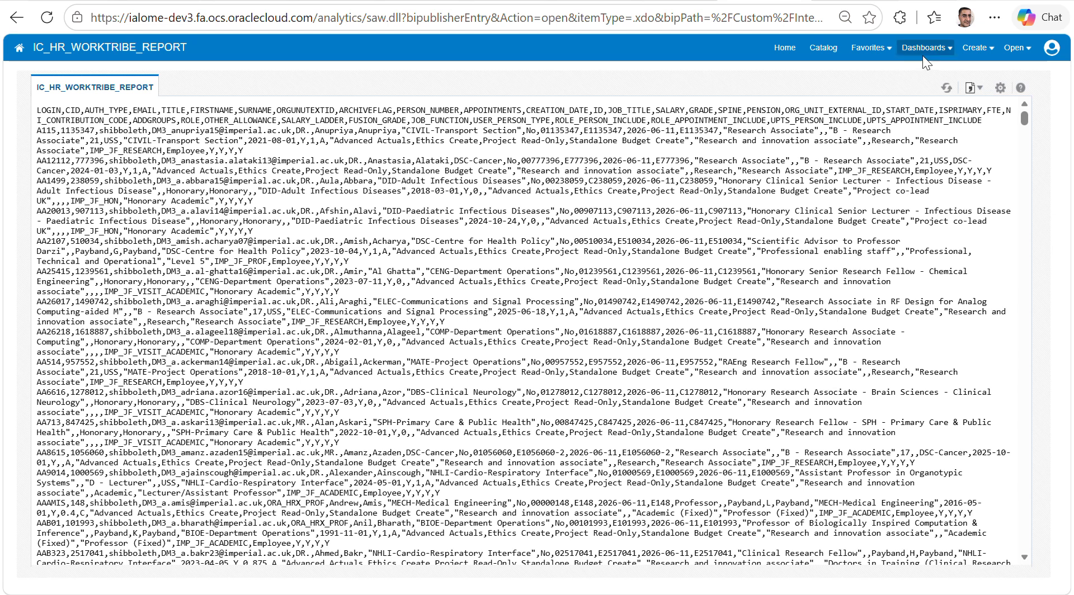
{"action": "left_click", "coordinate": [888, 53]}
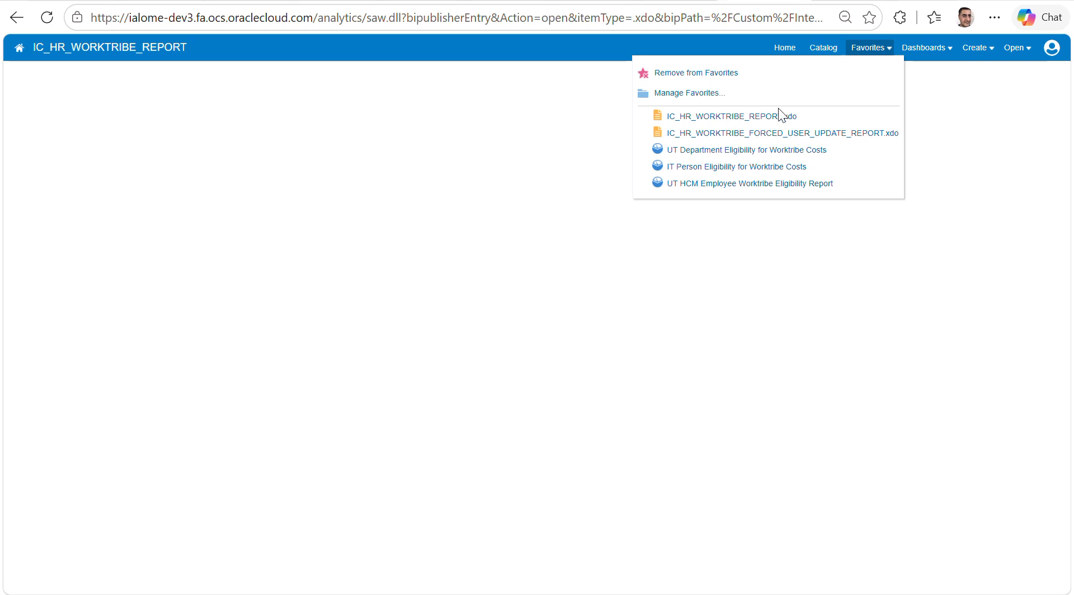
{"action": "left_click", "coordinate": [750, 117]}
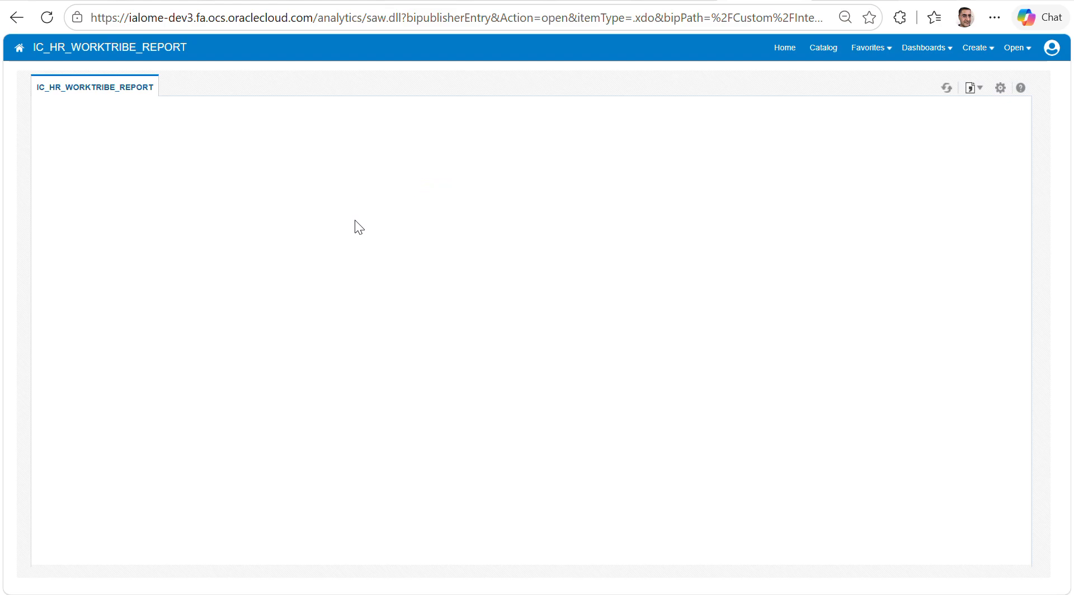
Export the refreshed report as CSV and open the newest download in Excel without data conversions.
{"action": "left_click", "coordinate": [999, 89]}
{"action": "mouse_move", "coordinate": [935, 160]}
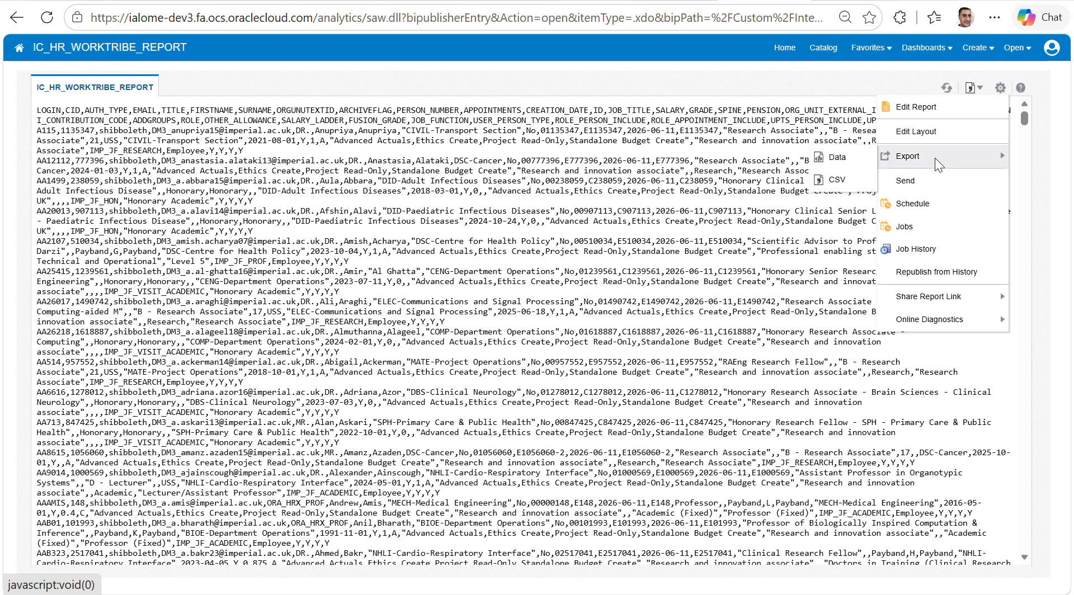
{"action": "left_click", "coordinate": [837, 180]}
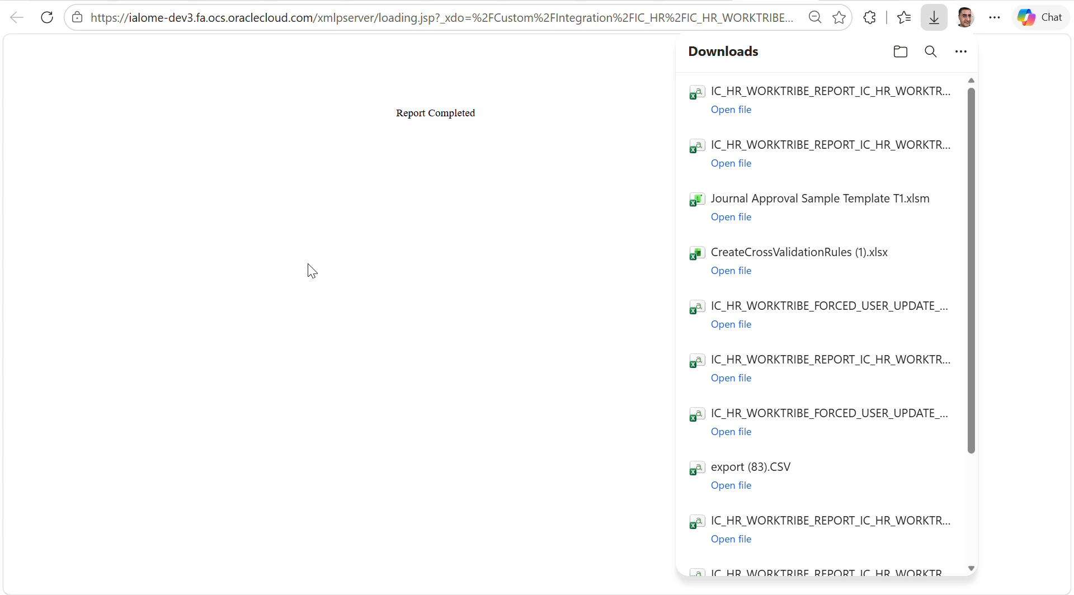
{"action": "left_click", "coordinate": [783, 93]}
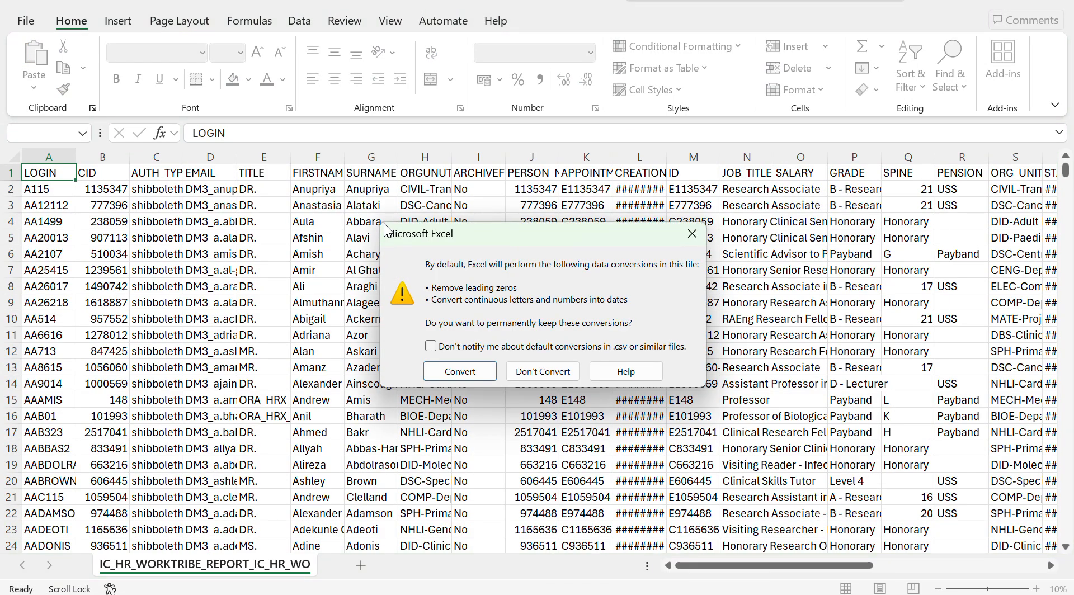
{"action": "left_click", "coordinate": [542, 372]}
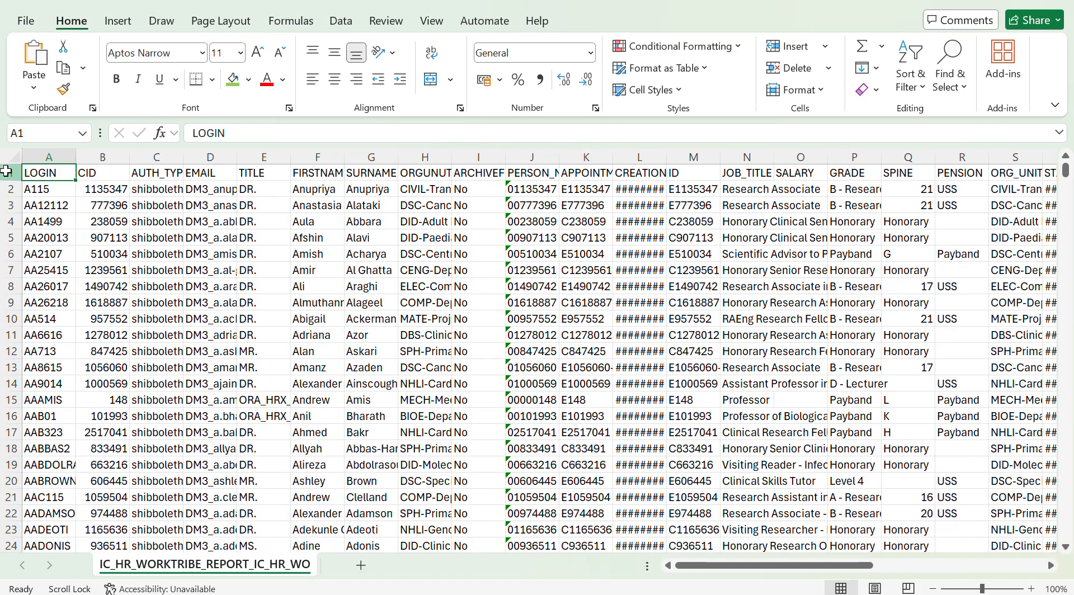
Fill the new report's header row with light purple and enable column filters.
{"action": "left_click", "coordinate": [11, 173]}
{"action": "left_click", "coordinate": [249, 79]}
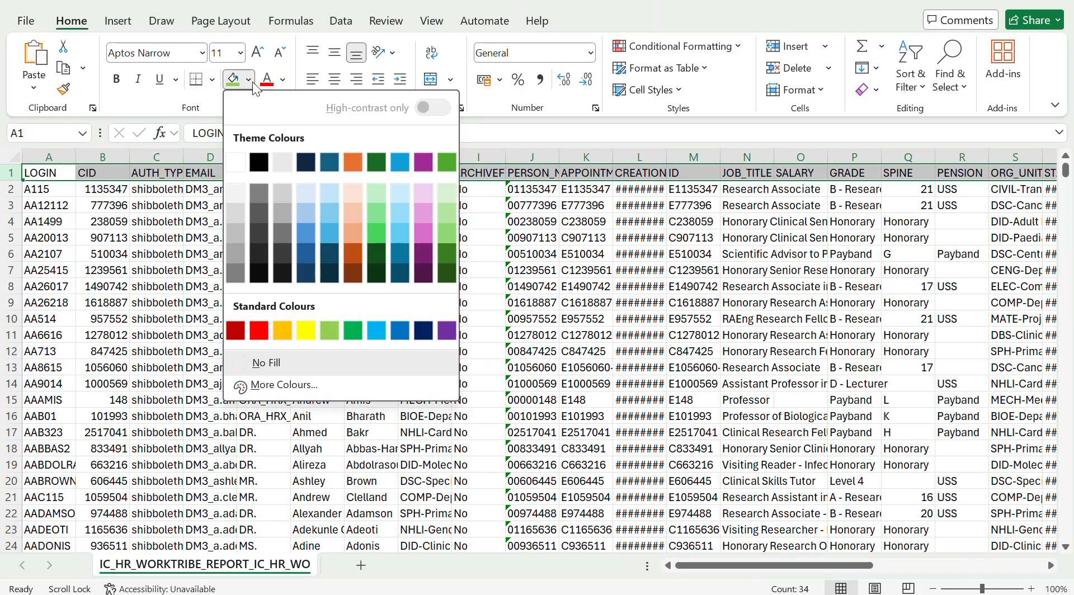
{"action": "left_click", "coordinate": [424, 232]}
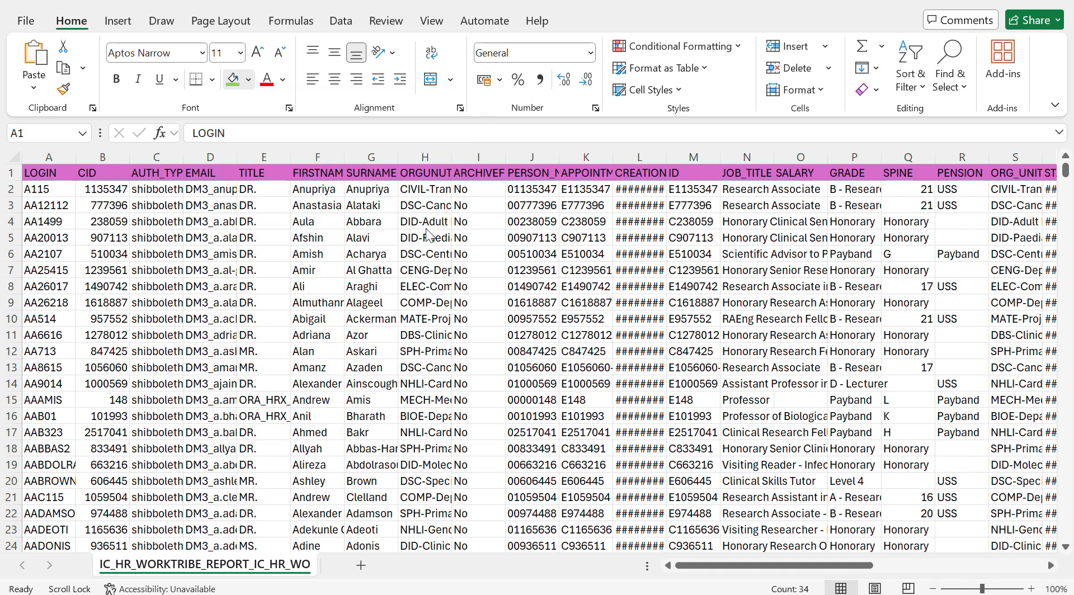
{"action": "left_click", "coordinate": [908, 81]}
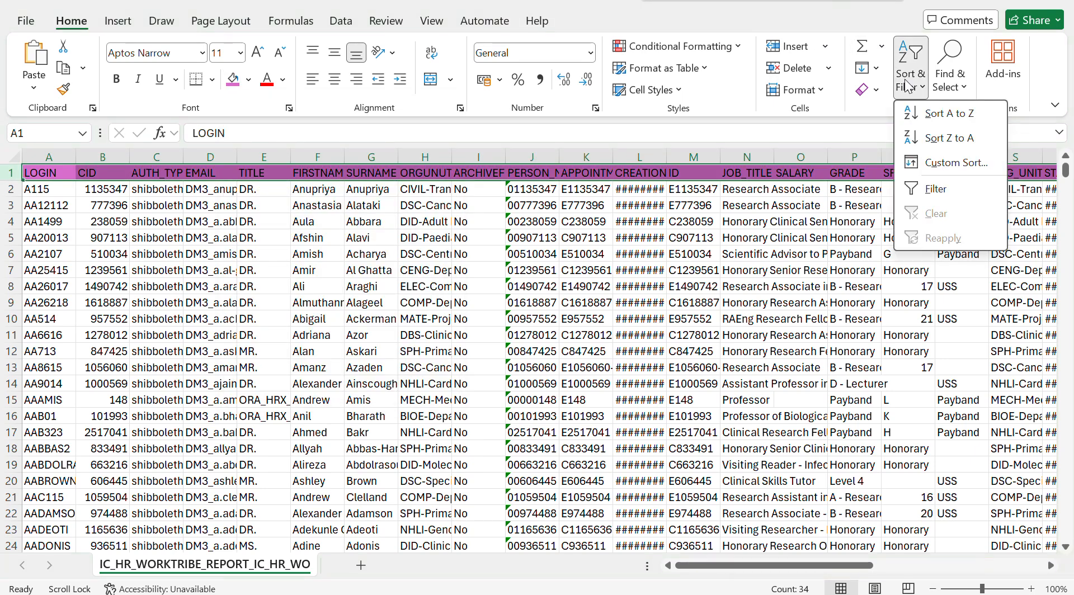
{"action": "left_click", "coordinate": [931, 193]}
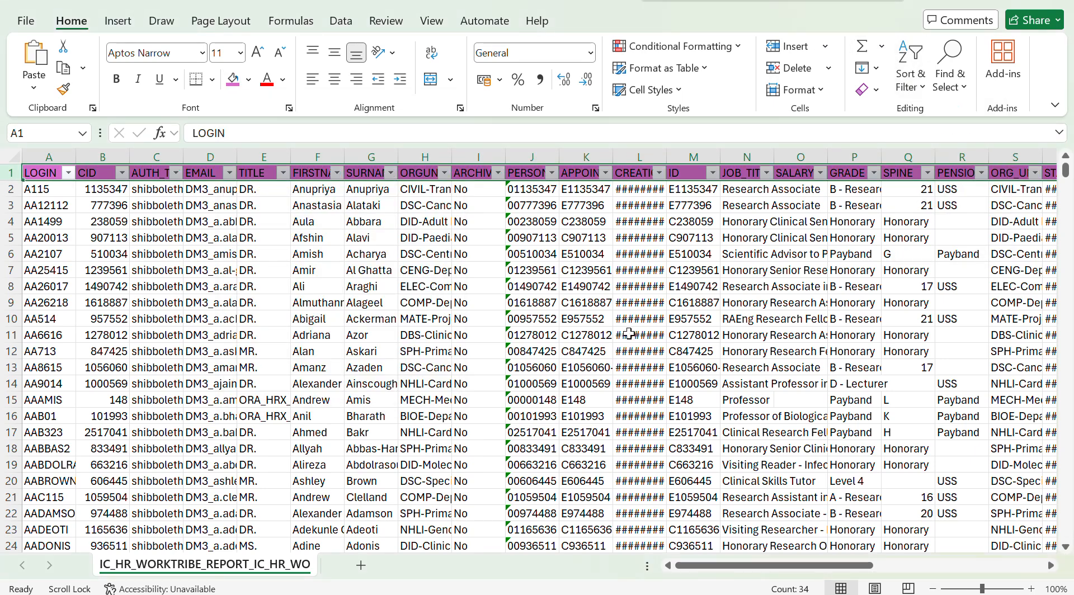
Filter the ARCHIVEFLAG column to show only Yes.
{"action": "scroll", "coordinate": [630, 334], "scroll_direction": "right", "scroll_amount": 3}
{"action": "scroll", "coordinate": [629, 334], "scroll_direction": "left", "scroll_amount": 3}
{"action": "left_click", "coordinate": [478, 159]}
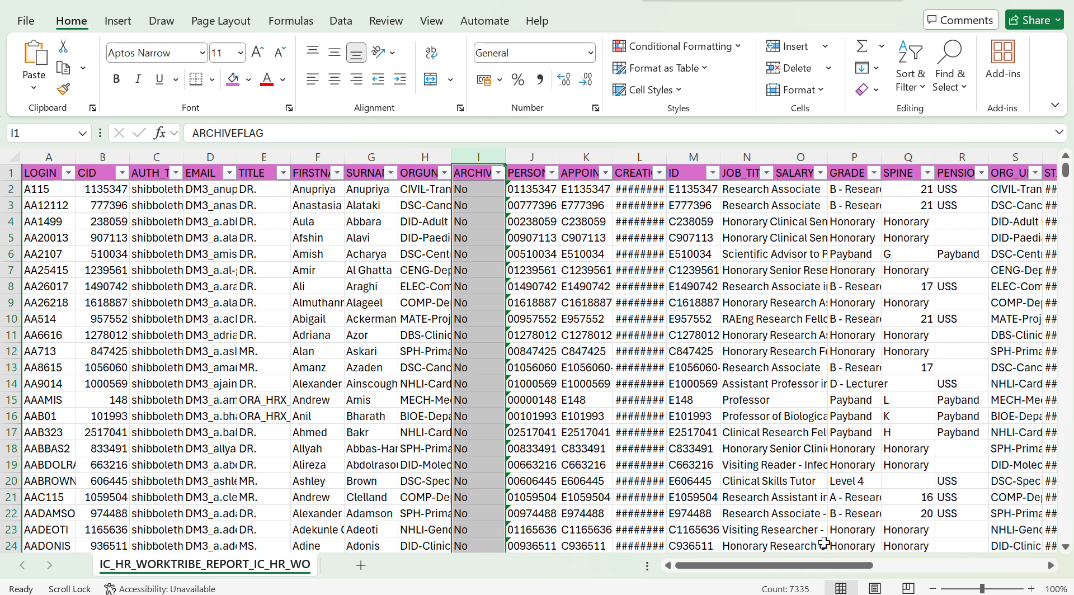
{"action": "left_click", "coordinate": [496, 173]}
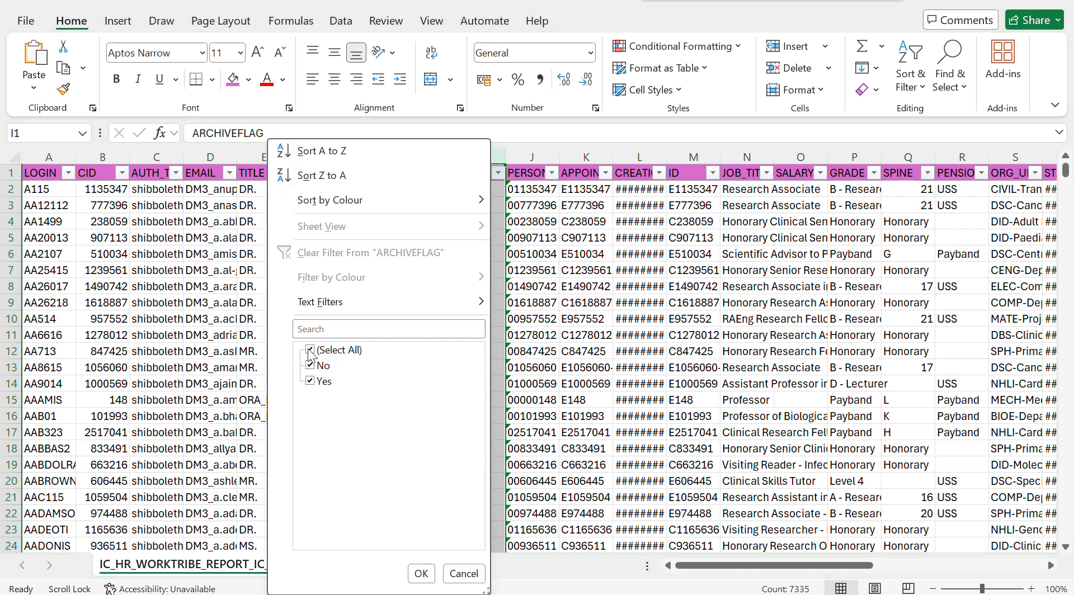
{"action": "left_click", "coordinate": [309, 350]}
{"action": "left_click", "coordinate": [311, 381]}
{"action": "left_click", "coordinate": [420, 573]}
Examine the filtered record's person number, name and adjoining columns.
{"action": "left_click", "coordinate": [522, 196]}
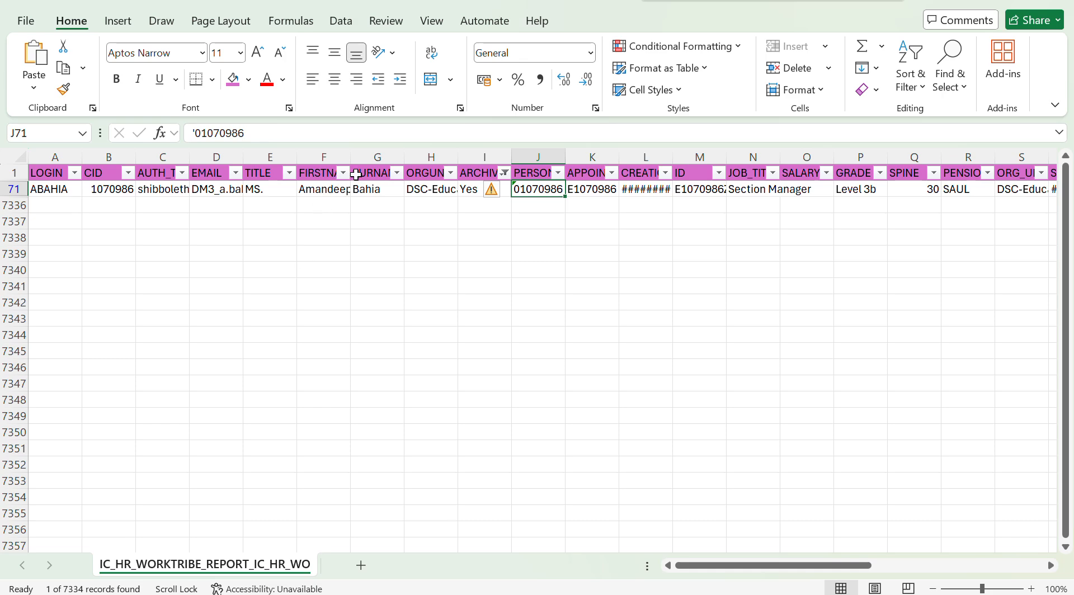
{"action": "left_click_drag", "start_coordinate": [328, 190], "coordinate": [375, 204]}
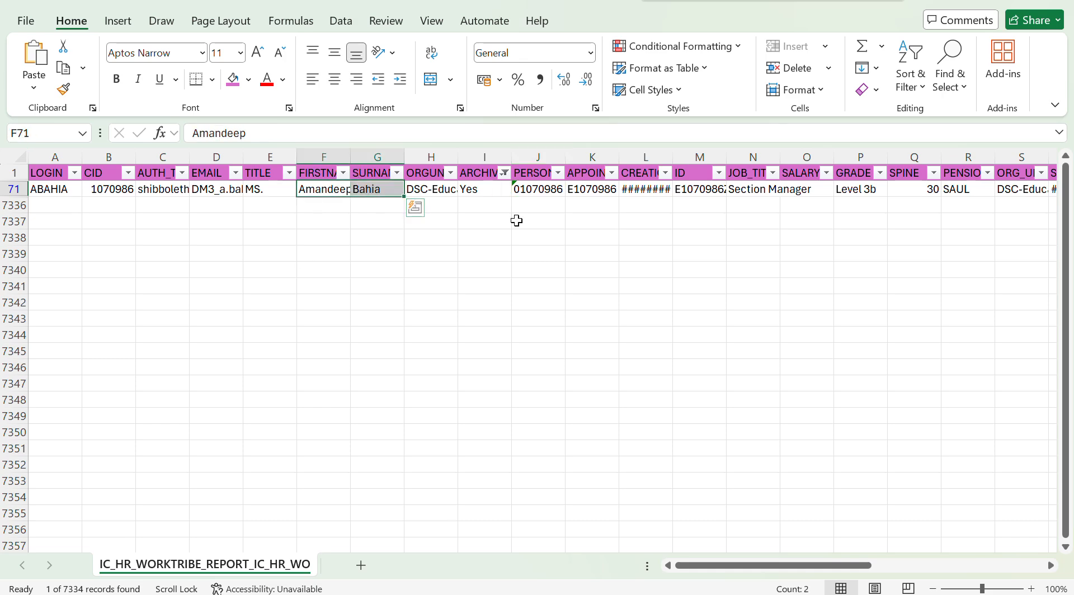
{"action": "scroll", "coordinate": [516, 221], "scroll_direction": "right", "scroll_amount": 1}
{"action": "scroll", "coordinate": [516, 221], "scroll_direction": "right", "scroll_amount": 1}
{"action": "scroll", "coordinate": [516, 221], "scroll_direction": "left", "scroll_amount": 2}
Switch to the earlier report with the yellow header and examine the ROLE_APPOINTMENT_INCLUDE values of the IMP_JF_OPS rows.
{"action": "key", "text": "alt+Tab"}
{"action": "key", "text": "alt+Tab"}
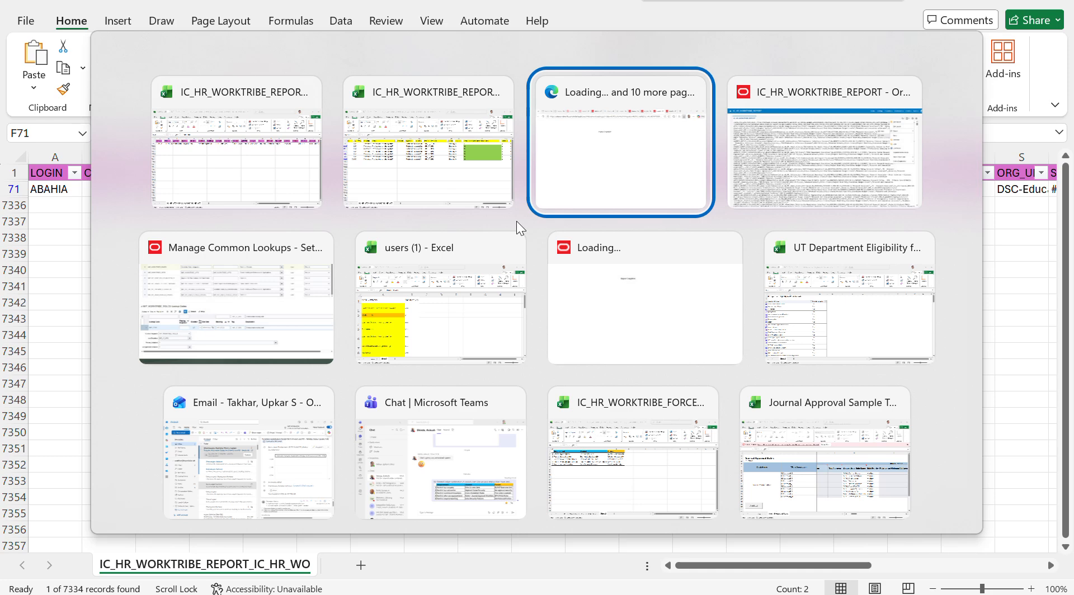
{"action": "key", "text": "Escape"}
{"action": "key", "text": "alt+Tab"}
{"action": "left_click", "coordinate": [404, 222]}
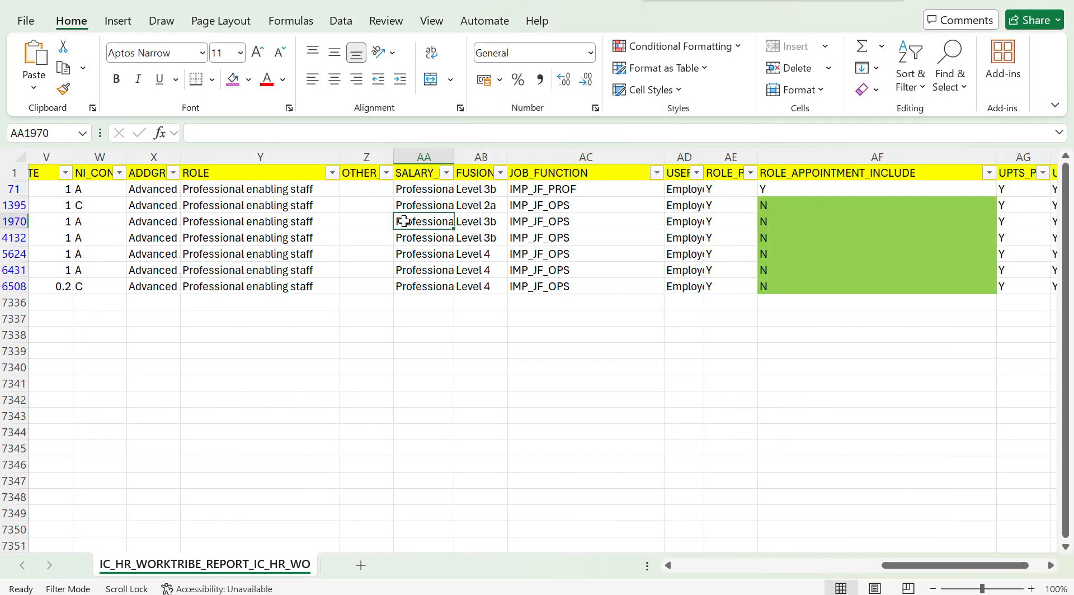
{"action": "left_click_drag", "start_coordinate": [763, 206], "coordinate": [776, 284]}
{"action": "scroll", "coordinate": [871, 302], "scroll_direction": "right", "scroll_amount": 5}
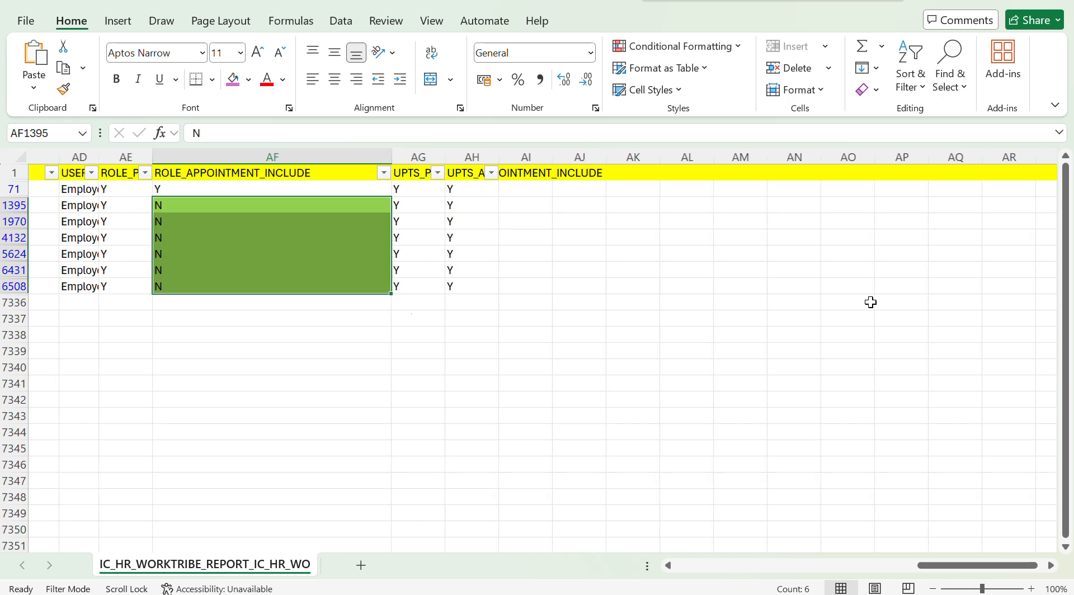
{"action": "scroll", "coordinate": [871, 302], "scroll_direction": "left", "scroll_amount": 3}
{"action": "scroll", "coordinate": [871, 303], "scroll_direction": "left", "scroll_amount": 3}
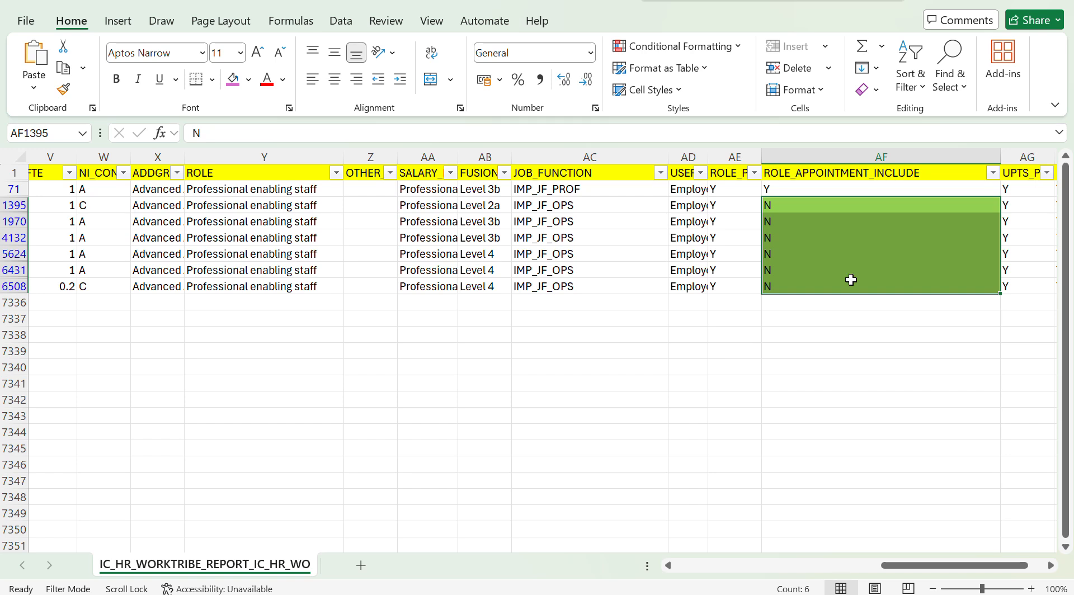
{"action": "left_click", "coordinate": [784, 203]}
{"action": "left_click_drag", "start_coordinate": [784, 204], "coordinate": [782, 285]}
{"action": "left_click_drag", "start_coordinate": [539, 305], "coordinate": [534, 538]}
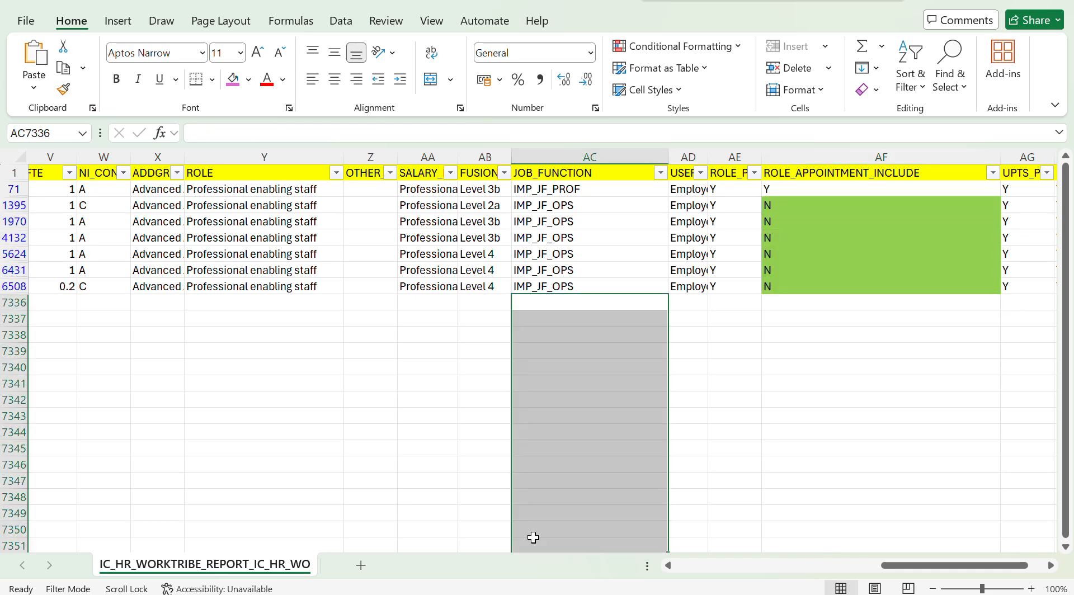
Look through the open department eligibility workbook, then review the ORGUNUTEXTID and ARCHIVEFLAG columns in users (1).
{"action": "left_click", "coordinate": [632, 594]}
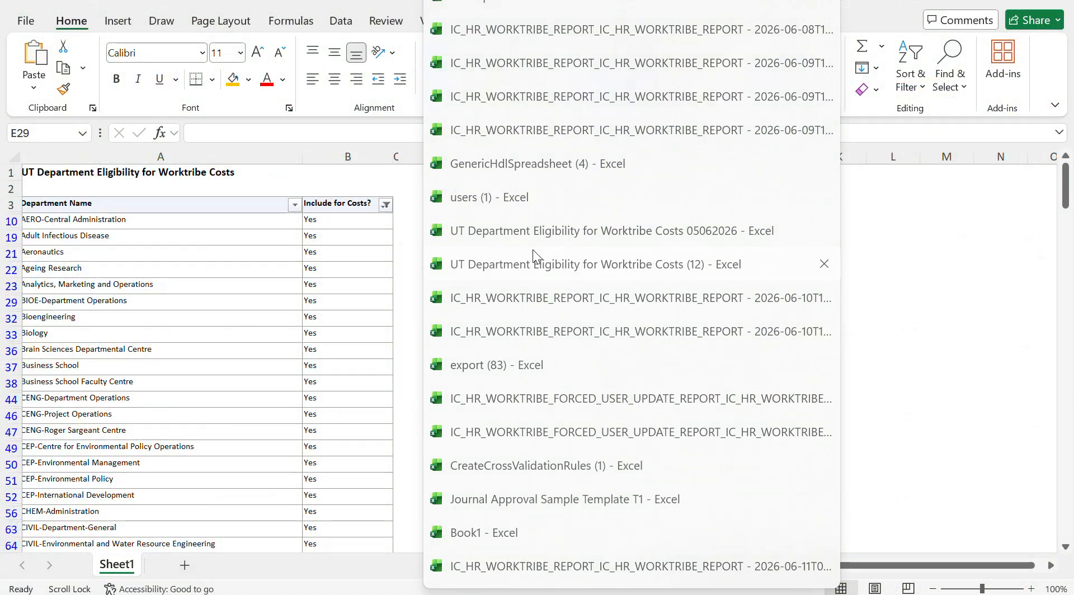
{"action": "left_click", "coordinate": [538, 270]}
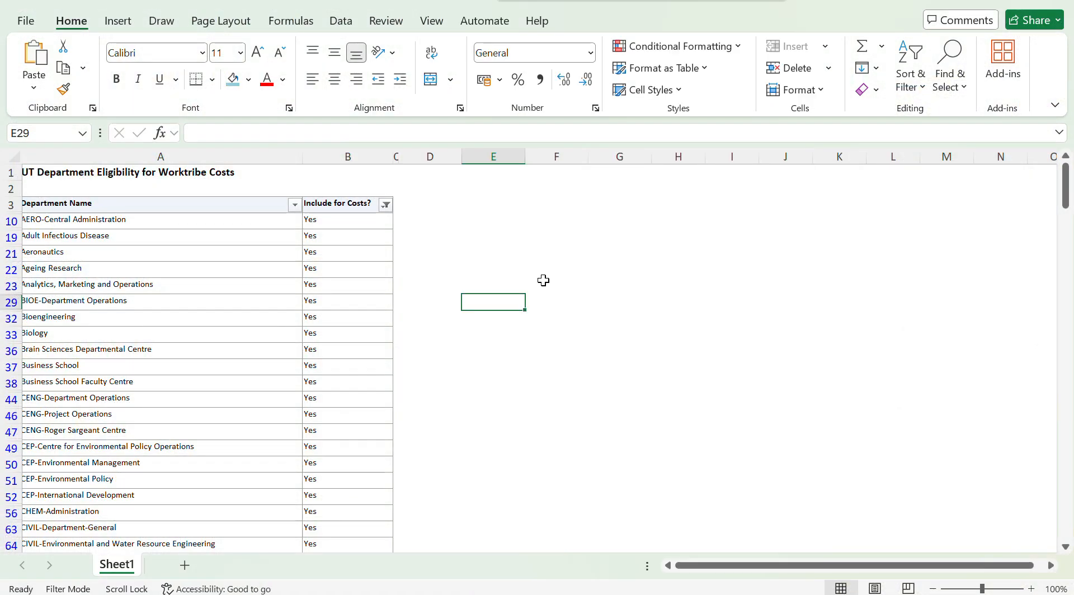
{"action": "mouse_move", "coordinate": [632, 594]}
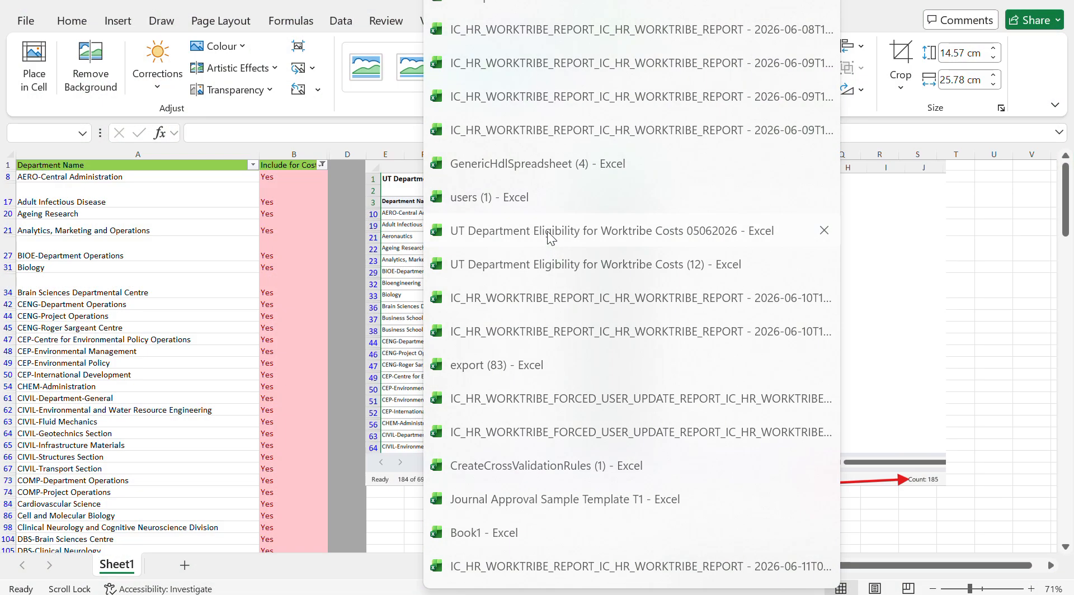
{"action": "left_click", "coordinate": [536, 197]}
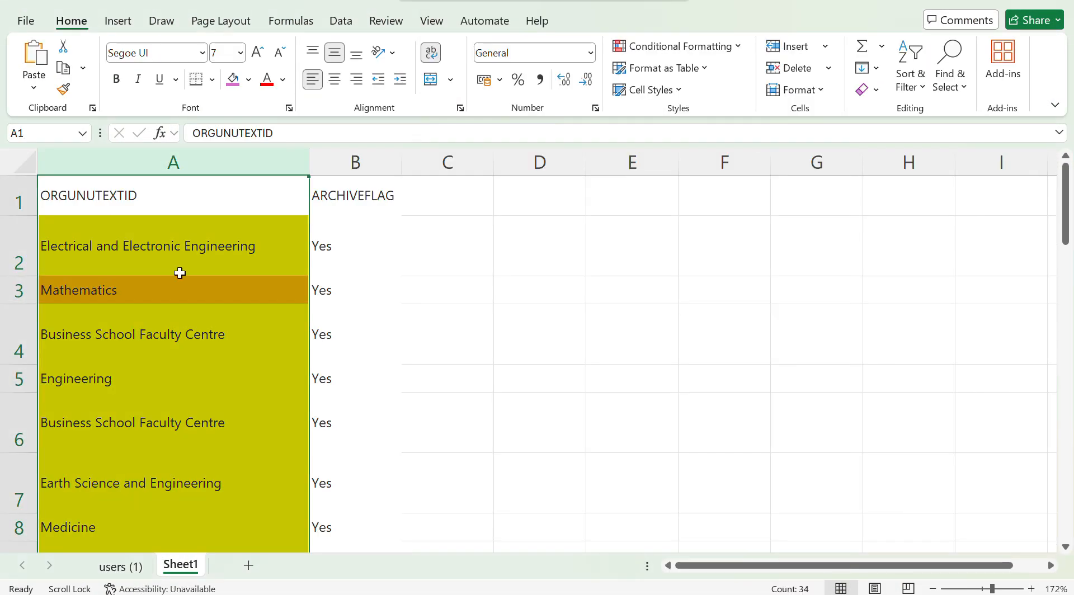
{"action": "left_click", "coordinate": [383, 278]}
{"action": "scroll", "coordinate": [386, 280], "scroll_direction": "down", "scroll_amount": 1}
{"action": "scroll", "coordinate": [385, 278], "scroll_direction": "down", "scroll_amount": 6}
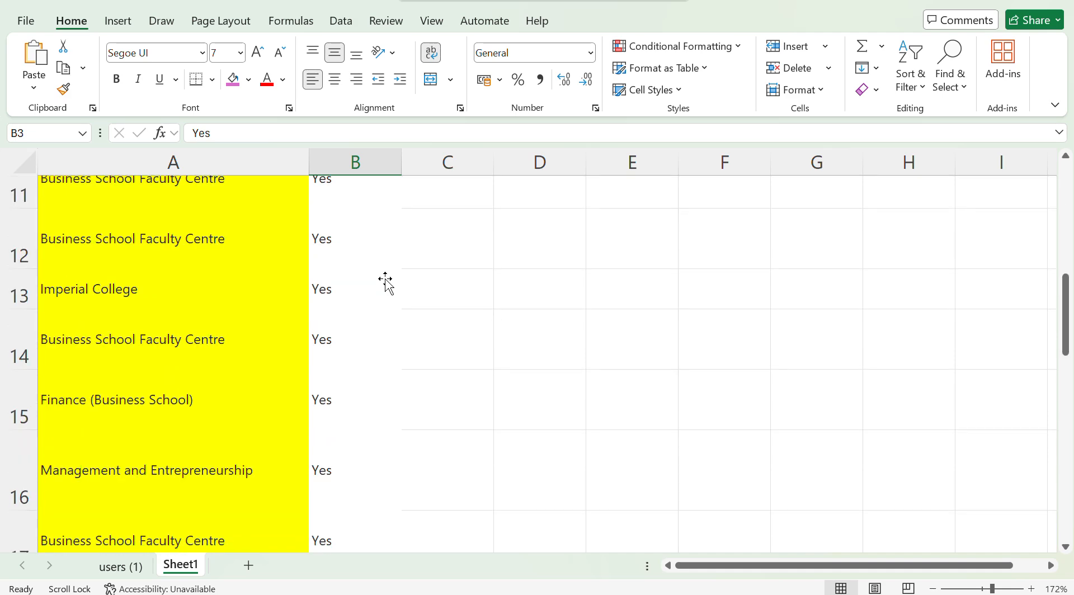
{"action": "scroll", "coordinate": [384, 280], "scroll_direction": "down", "scroll_amount": 3}
{"action": "scroll", "coordinate": [384, 282], "scroll_direction": "up", "scroll_amount": 10}
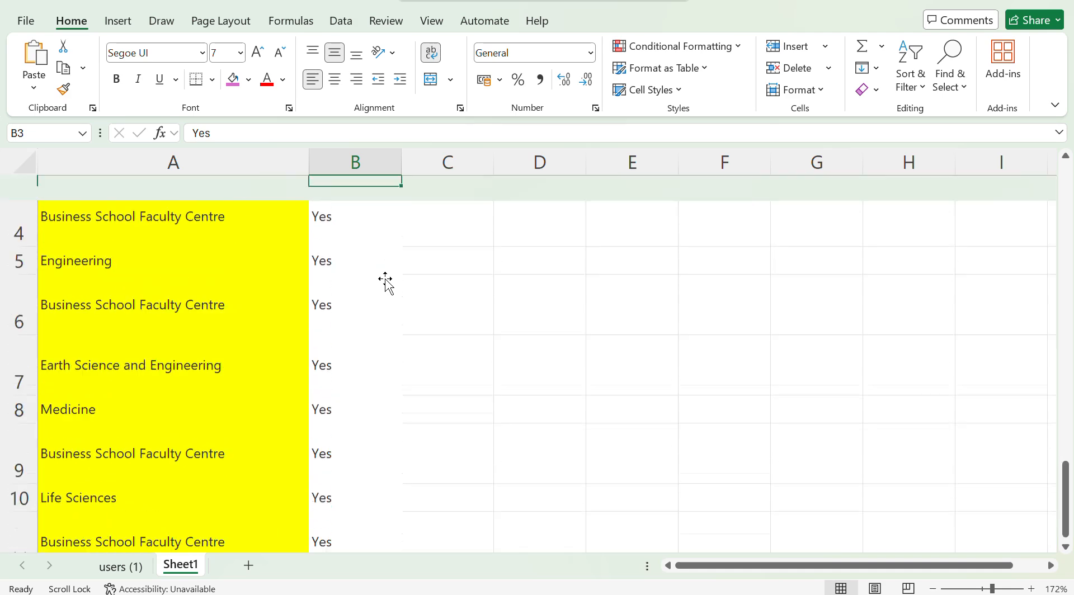
{"action": "left_click", "coordinate": [554, 342]}
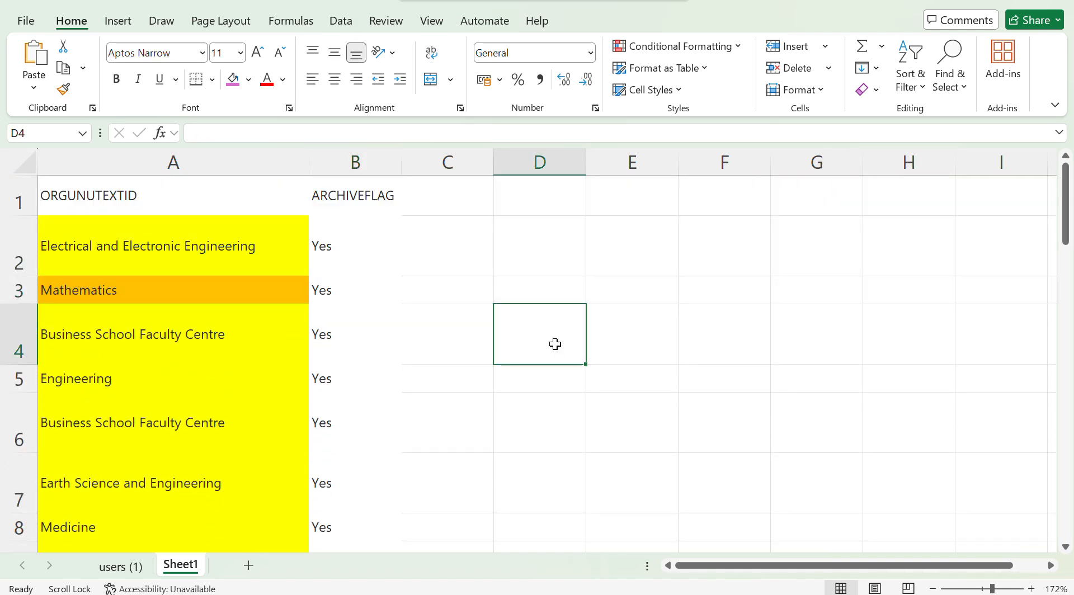
Return to the newly exported report, widen the ROLE_APPOINTMENT_INCLUDE column and check the filtered record's value.
{"action": "key", "text": "alt+Tab"}
{"action": "key", "text": "Tab"}
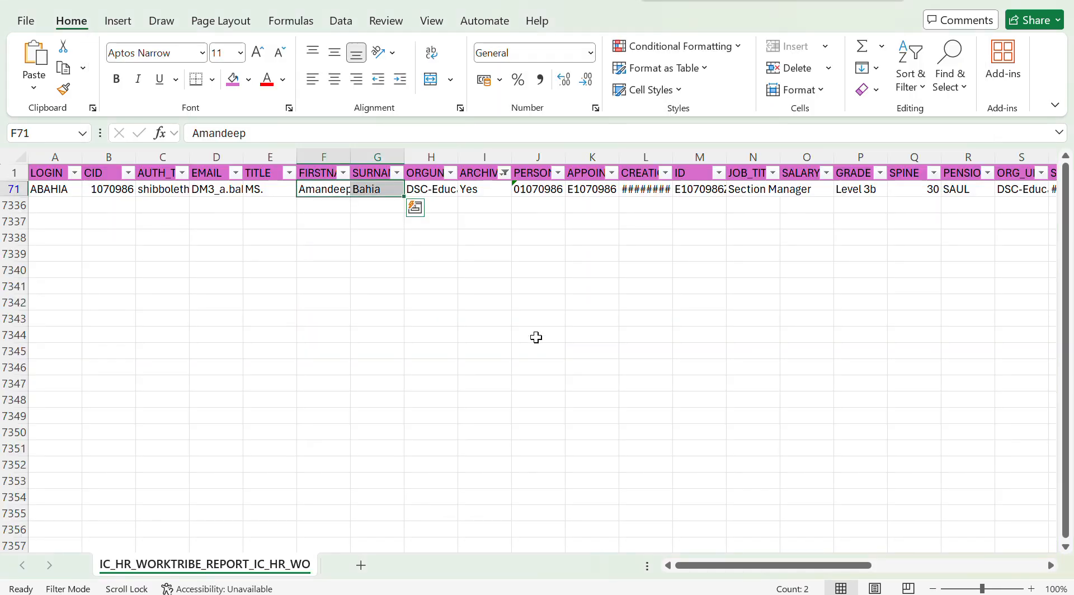
{"action": "left_click", "coordinate": [362, 242]}
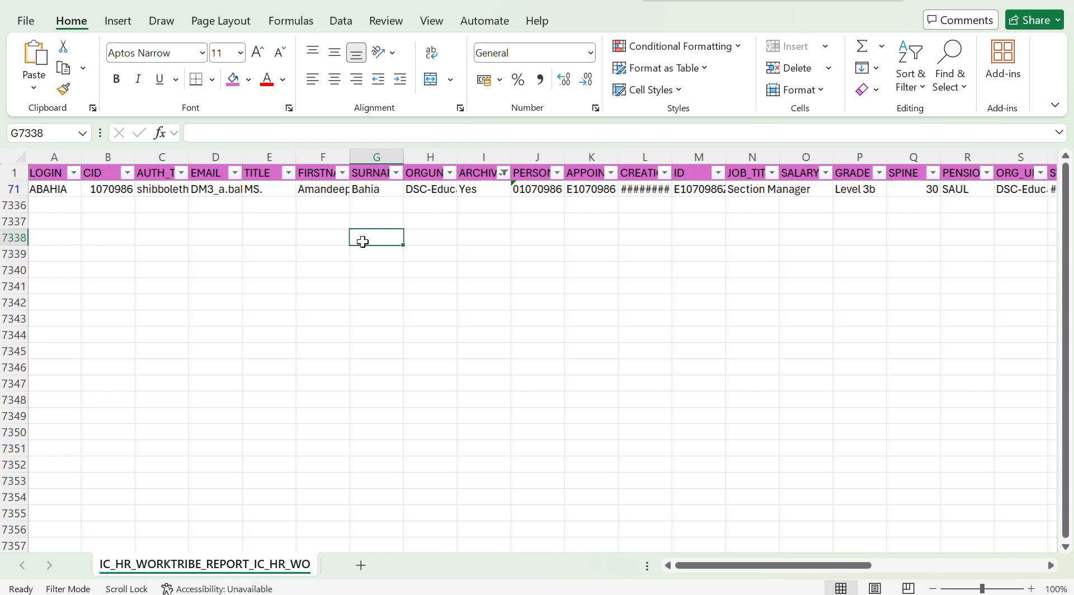
{"action": "scroll", "coordinate": [363, 241], "scroll_direction": "right", "scroll_amount": 6}
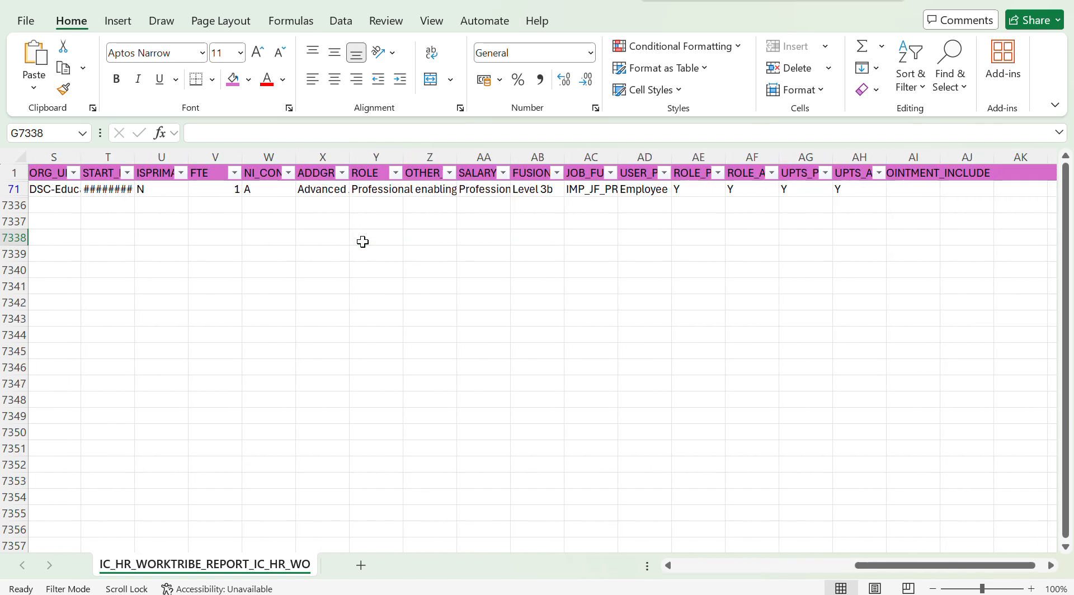
{"action": "left_click_drag", "start_coordinate": [781, 159], "coordinate": [853, 157]}
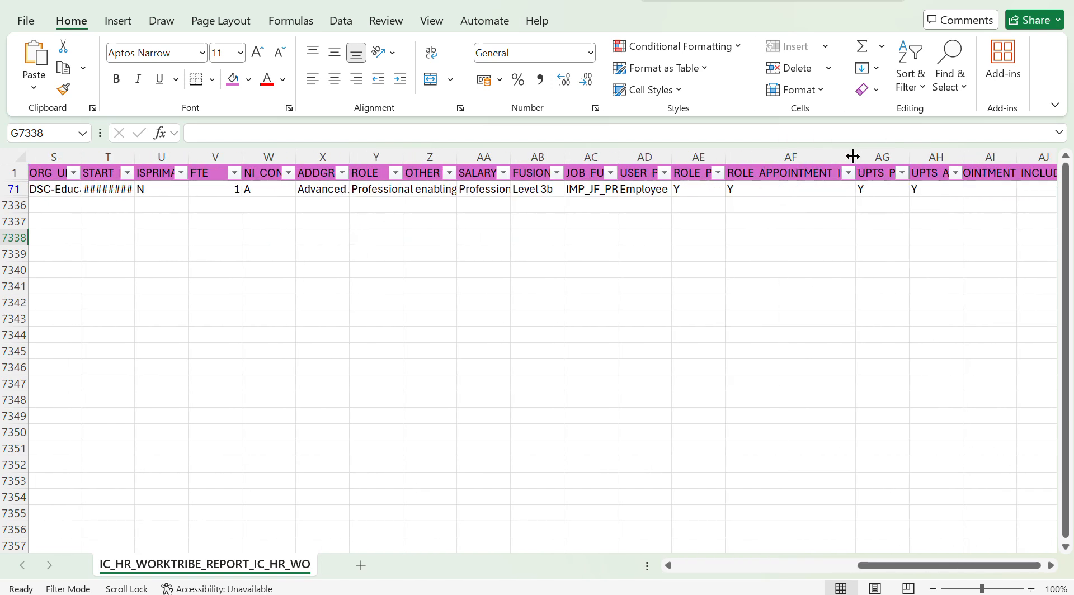
{"action": "left_click", "coordinate": [793, 174]}
{"action": "left_click_drag", "start_coordinate": [791, 222], "coordinate": [791, 173]}
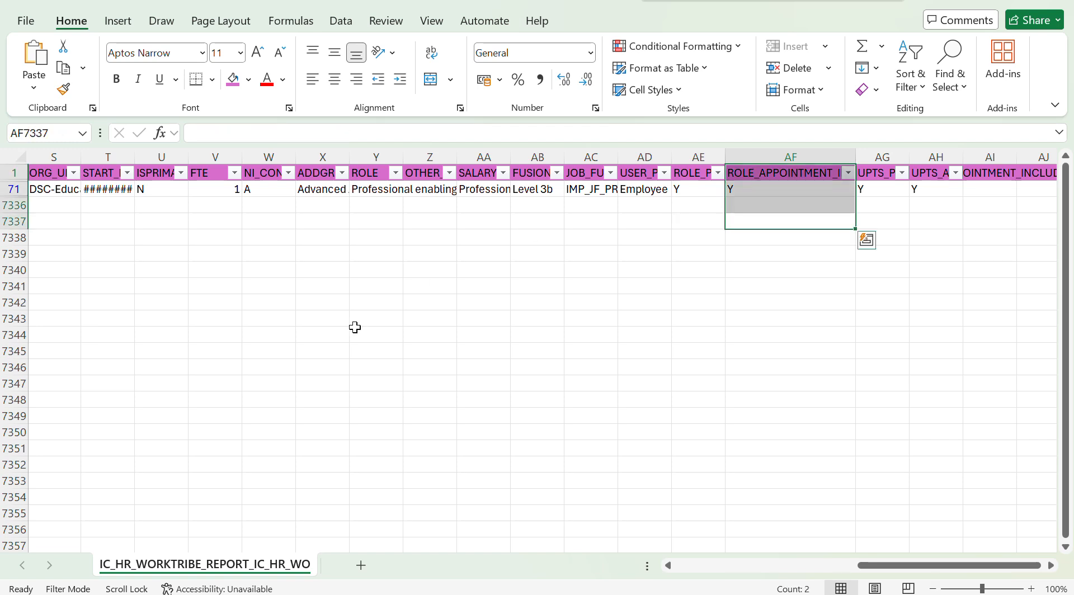
{"action": "scroll", "coordinate": [354, 327], "scroll_direction": "left", "scroll_amount": 2}
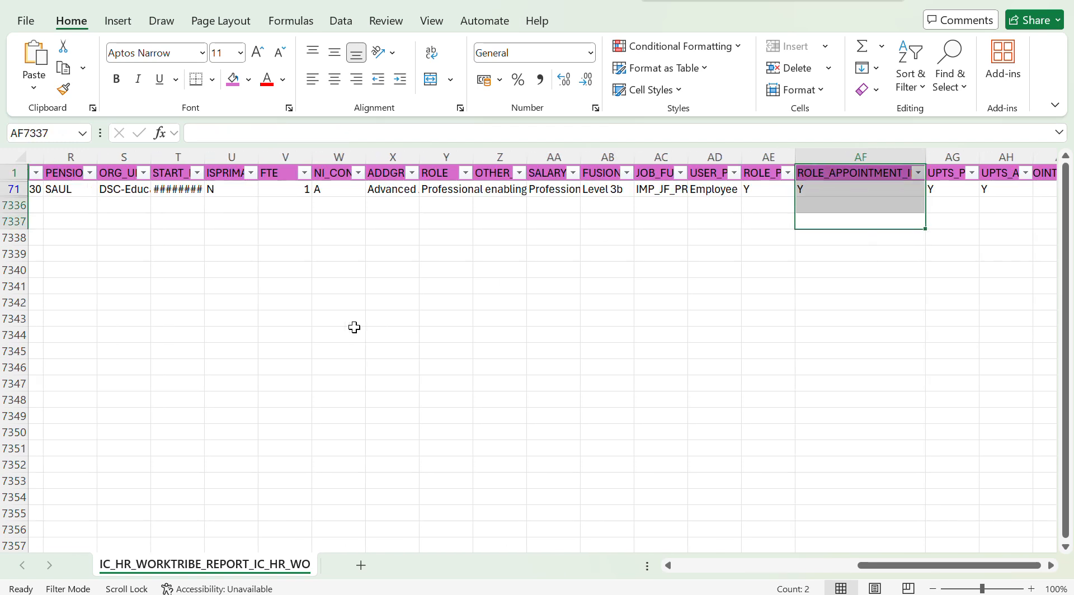
Examine the filtered record's columns, comparing its archive flag, job details and the role and UPTS inclusion values.
{"action": "scroll", "coordinate": [354, 327], "scroll_direction": "right", "scroll_amount": 3}
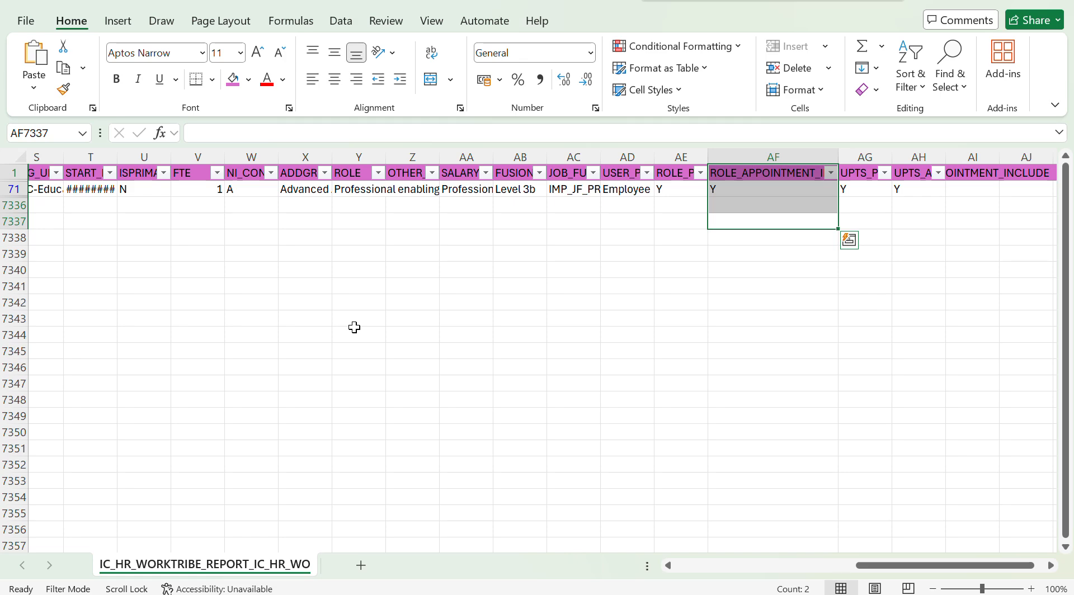
{"action": "scroll", "coordinate": [231, 300], "scroll_direction": "left", "scroll_amount": 3}
{"action": "scroll", "coordinate": [231, 301], "scroll_direction": "left", "scroll_amount": 2}
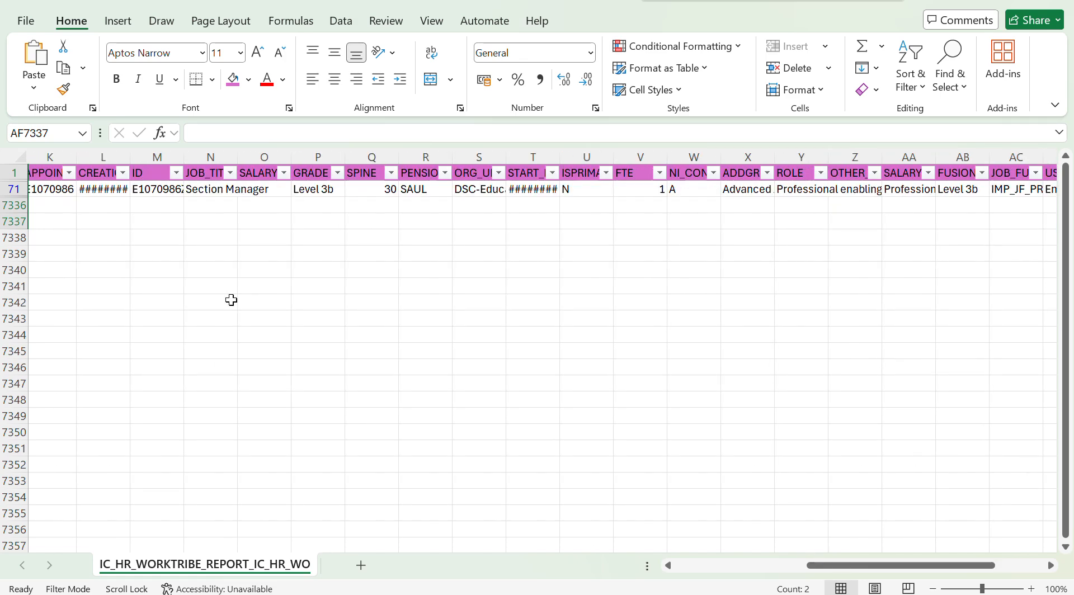
{"action": "scroll", "coordinate": [231, 300], "scroll_direction": "right", "scroll_amount": 1}
{"action": "scroll", "coordinate": [231, 301], "scroll_direction": "right", "scroll_amount": 3}
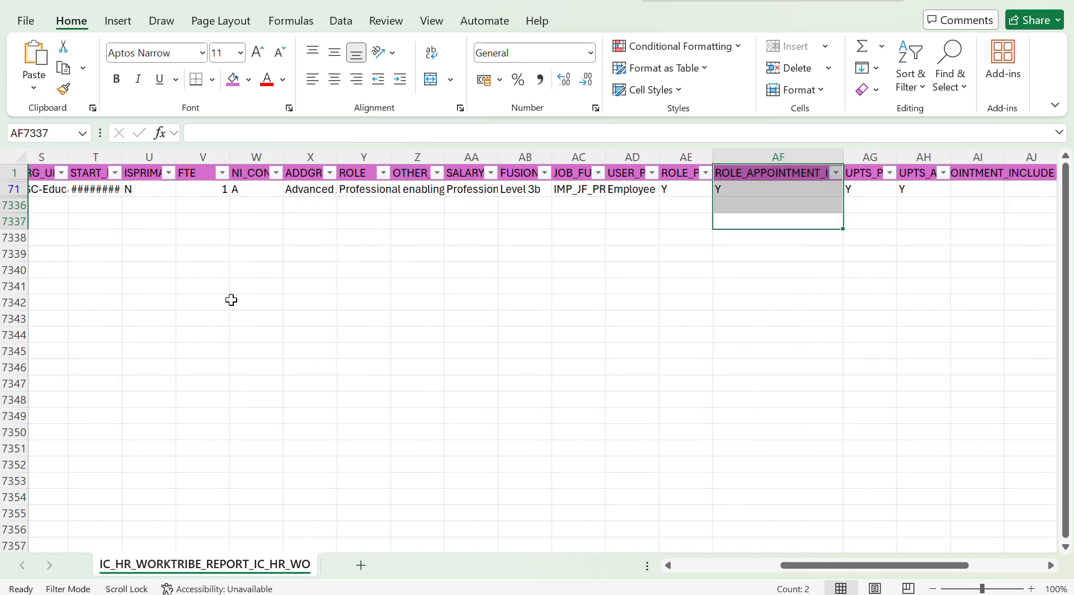
{"action": "left_click", "coordinate": [231, 300]}
{"action": "left_click", "coordinate": [221, 287]}
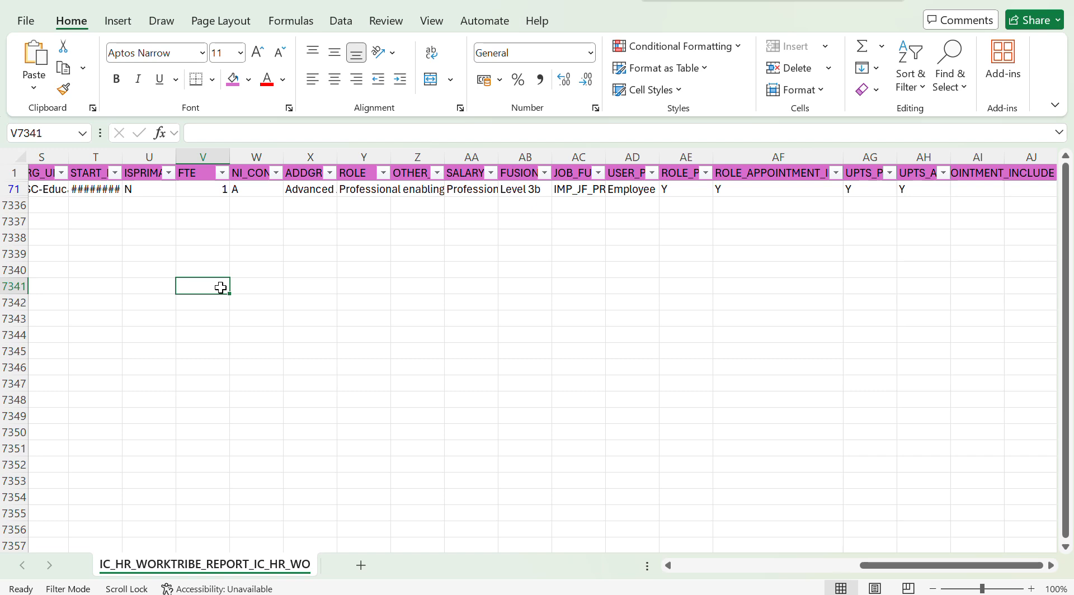
{"action": "left_click", "coordinate": [250, 287]}
{"action": "left_click", "coordinate": [235, 305]}
{"action": "left_click", "coordinate": [250, 287]}
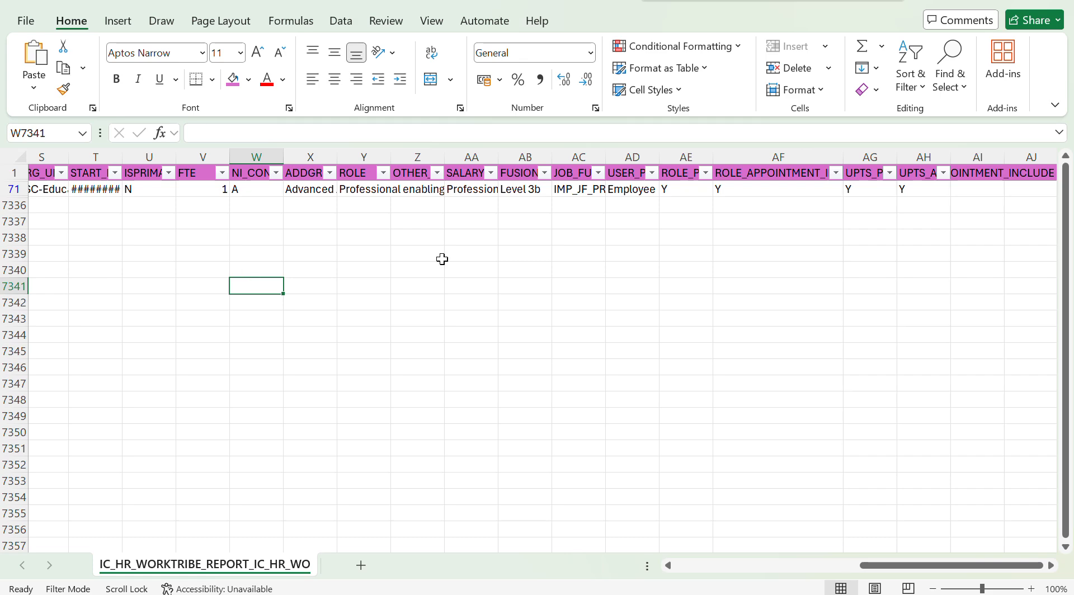
{"action": "scroll", "coordinate": [442, 259], "scroll_direction": "left", "scroll_amount": 6}
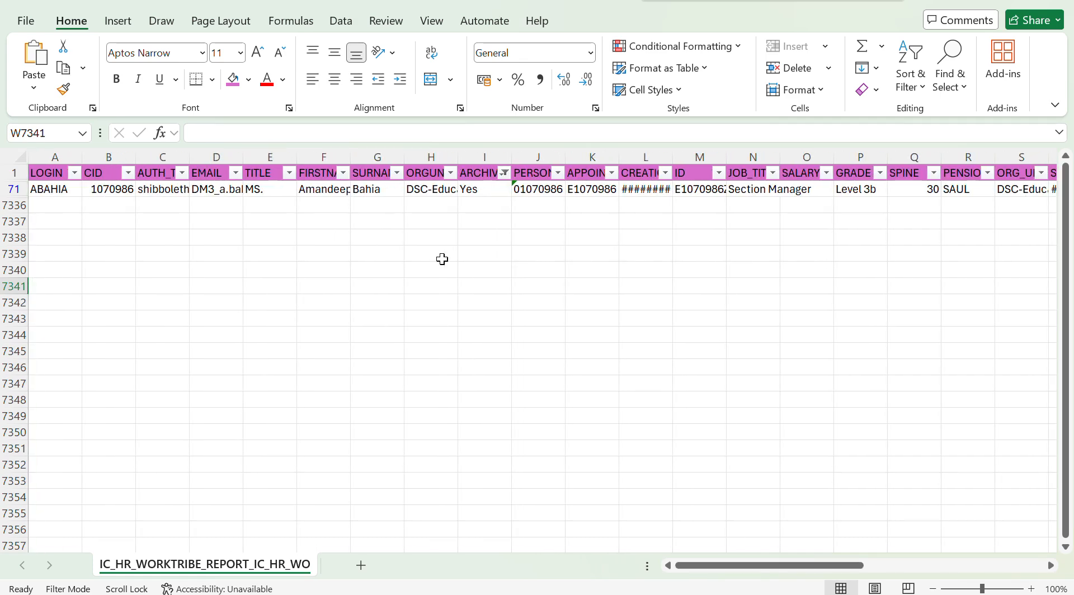
{"action": "scroll", "coordinate": [442, 259], "scroll_direction": "right", "scroll_amount": 1}
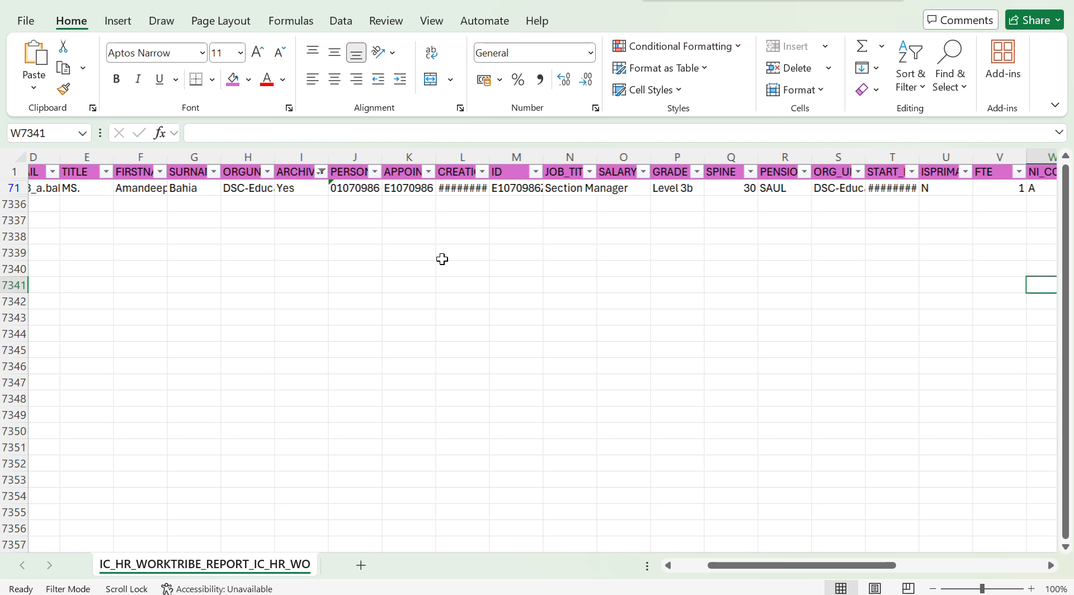
{"action": "scroll", "coordinate": [442, 259], "scroll_direction": "right", "scroll_amount": 1}
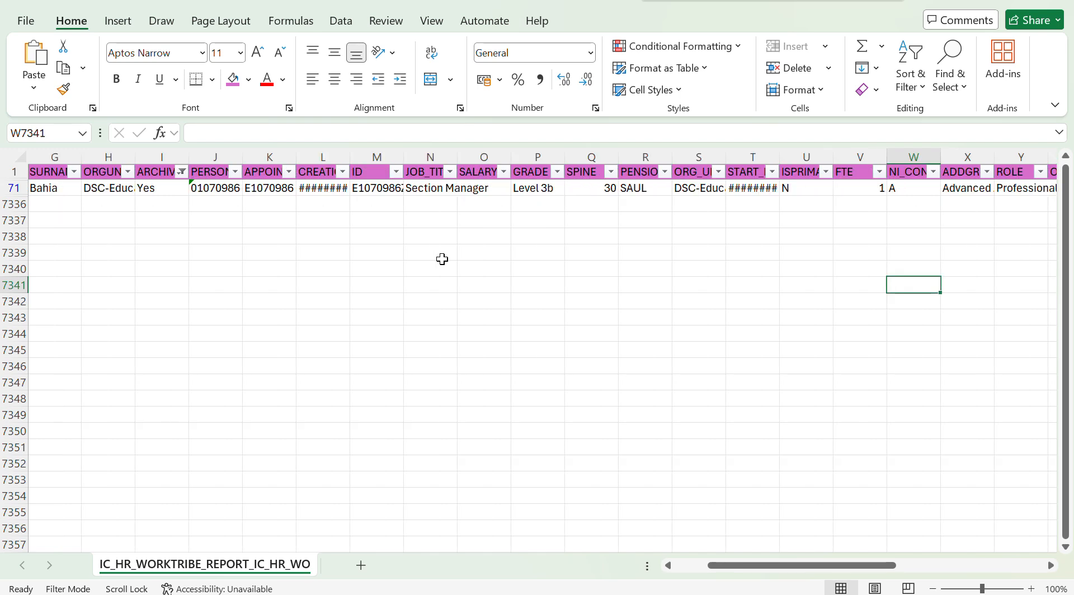
{"action": "scroll", "coordinate": [442, 259], "scroll_direction": "right", "scroll_amount": 1}
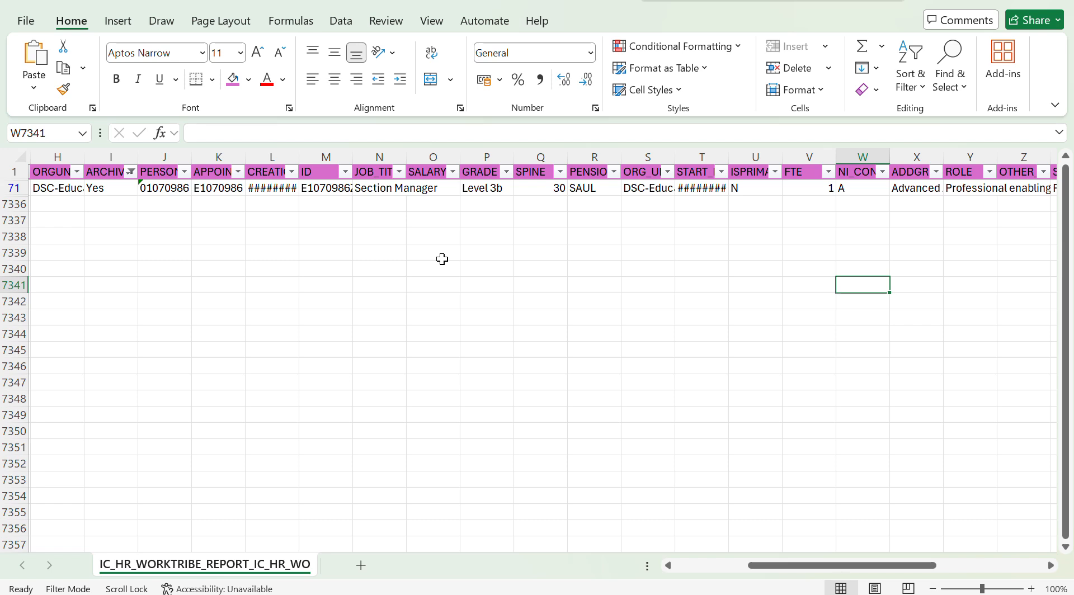
Highlight the filtered record's ROLE_APPOINTMENT_INCLUDE value with a light green fill.
{"action": "scroll", "coordinate": [451, 253], "scroll_direction": "right", "scroll_amount": 3}
{"action": "scroll", "coordinate": [755, 220], "scroll_direction": "right", "scroll_amount": 2}
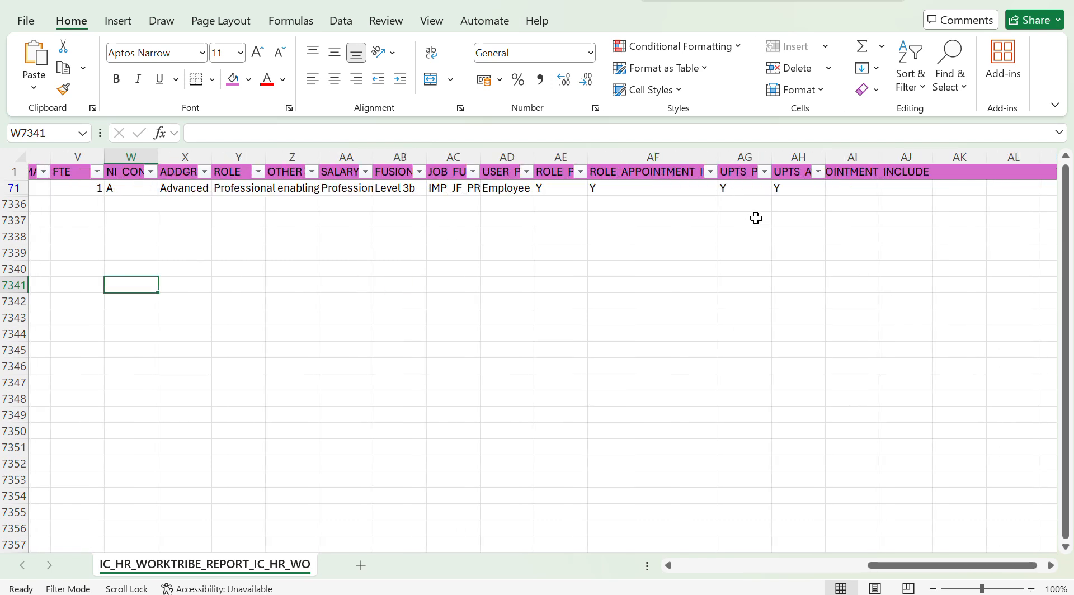
{"action": "left_click", "coordinate": [638, 187]}
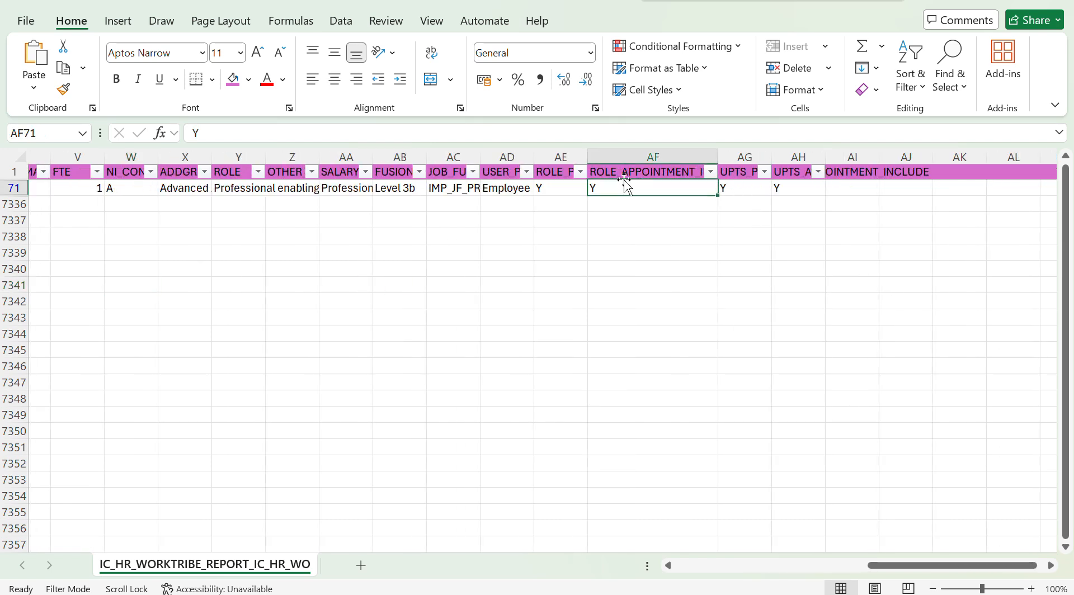
{"action": "left_click", "coordinate": [248, 80]}
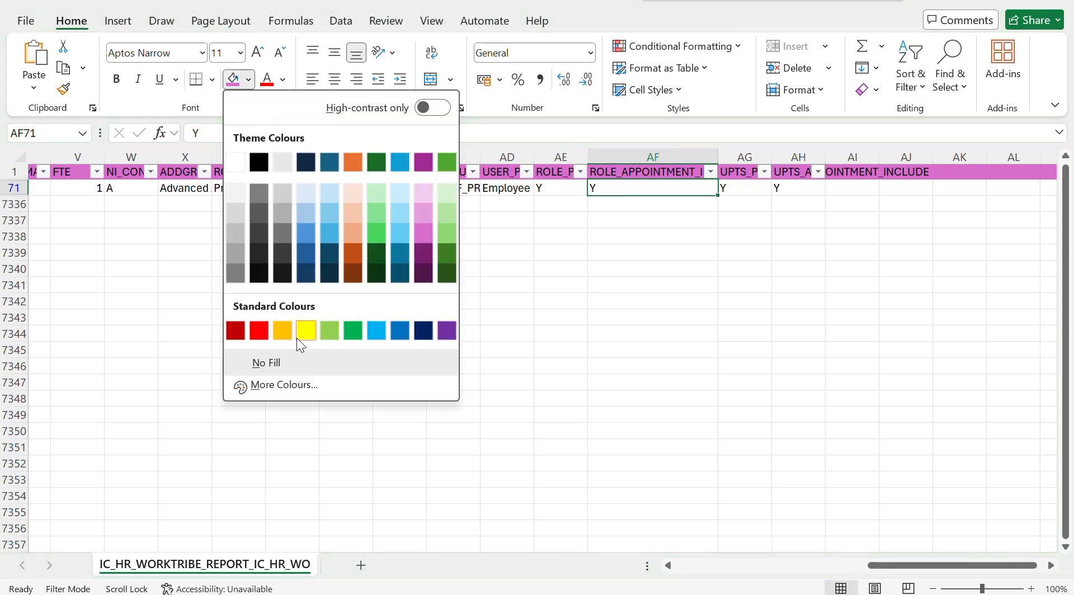
{"action": "left_click", "coordinate": [325, 333]}
{"action": "left_click", "coordinate": [398, 297]}
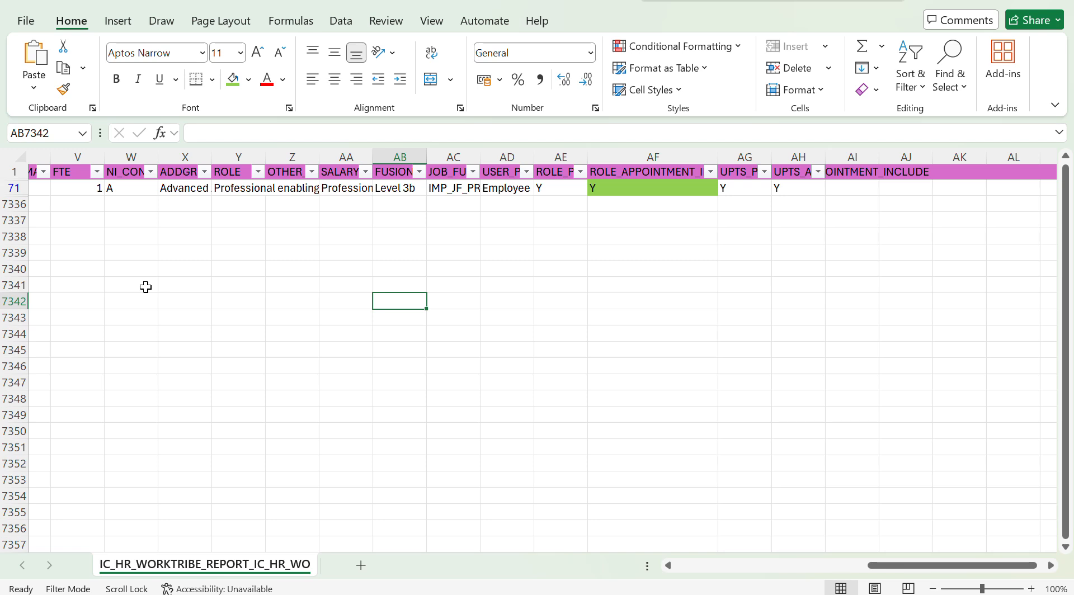
Highlight the filtered record's ARCHIVEFLAG value with the same light green fill.
{"action": "scroll", "coordinate": [145, 287], "scroll_direction": "left", "scroll_amount": 7}
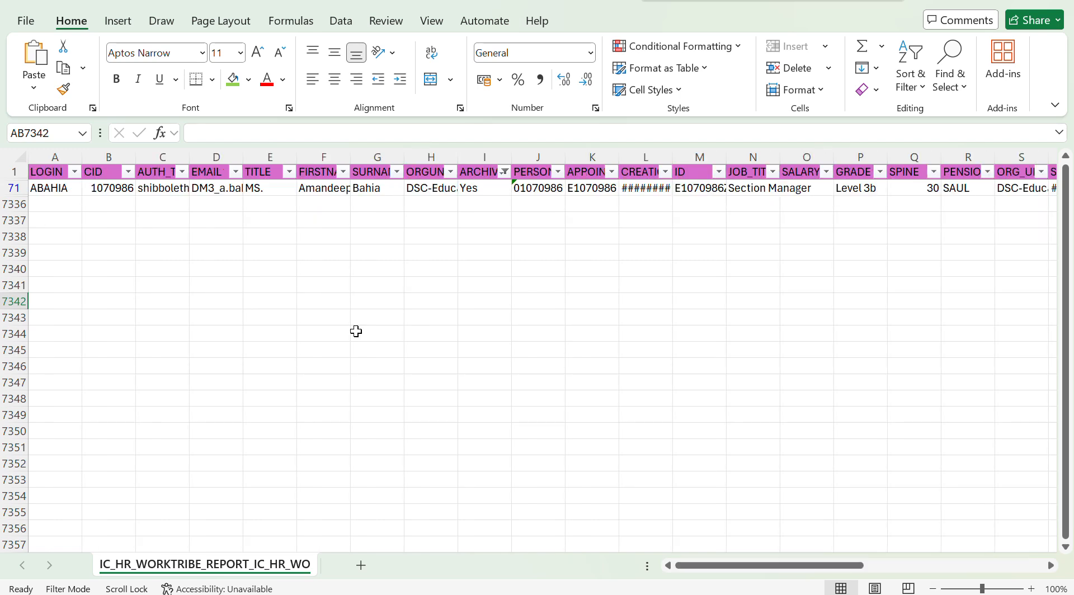
{"action": "left_click", "coordinate": [322, 283]}
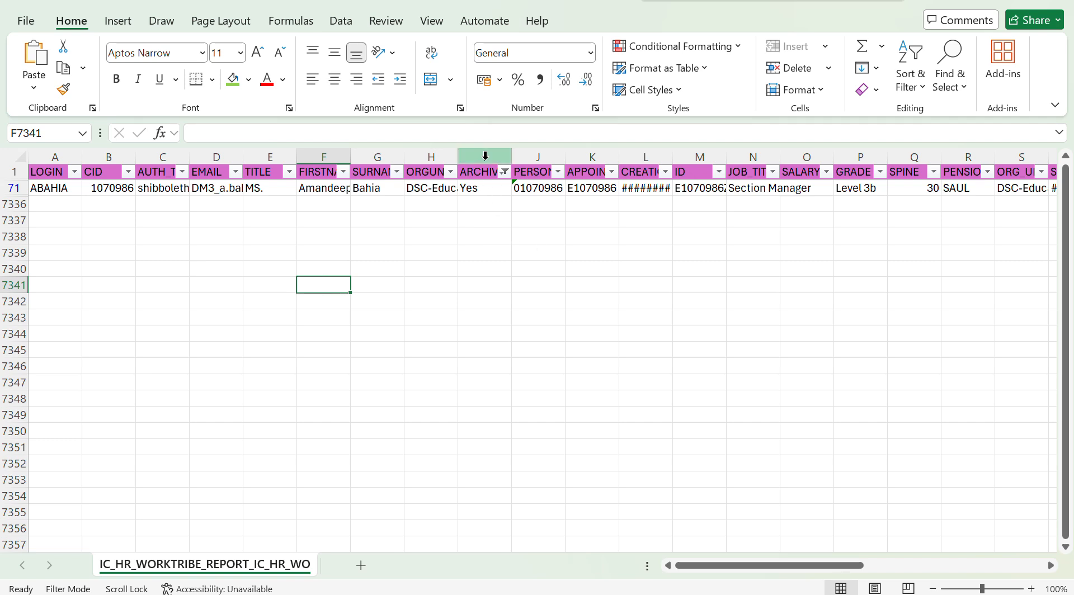
{"action": "left_click", "coordinate": [486, 182]}
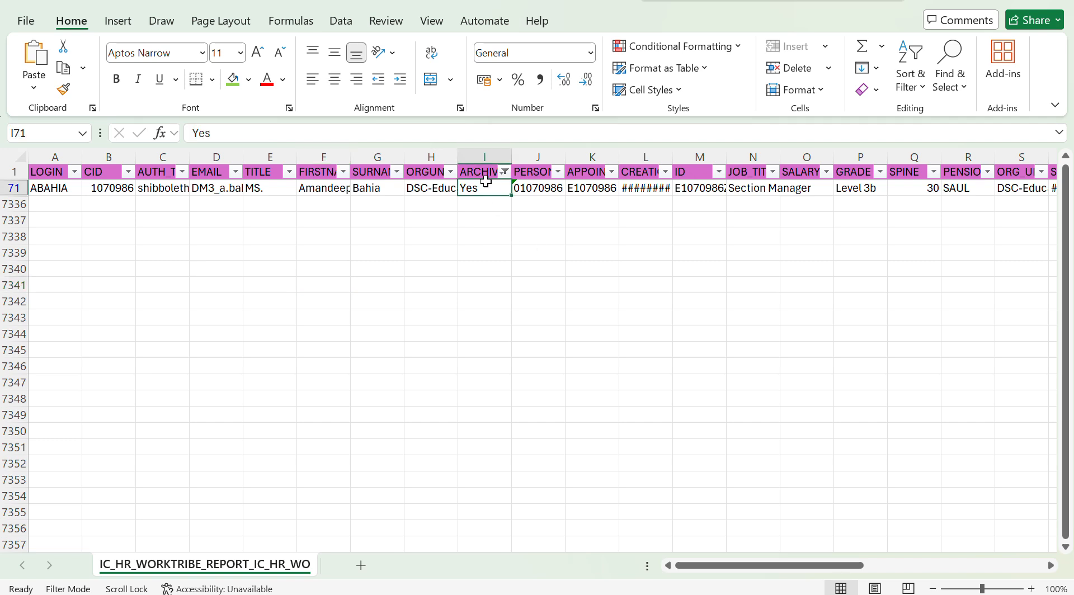
{"action": "left_click", "coordinate": [233, 79]}
{"action": "left_click", "coordinate": [253, 202]}
{"action": "left_click", "coordinate": [260, 268]}
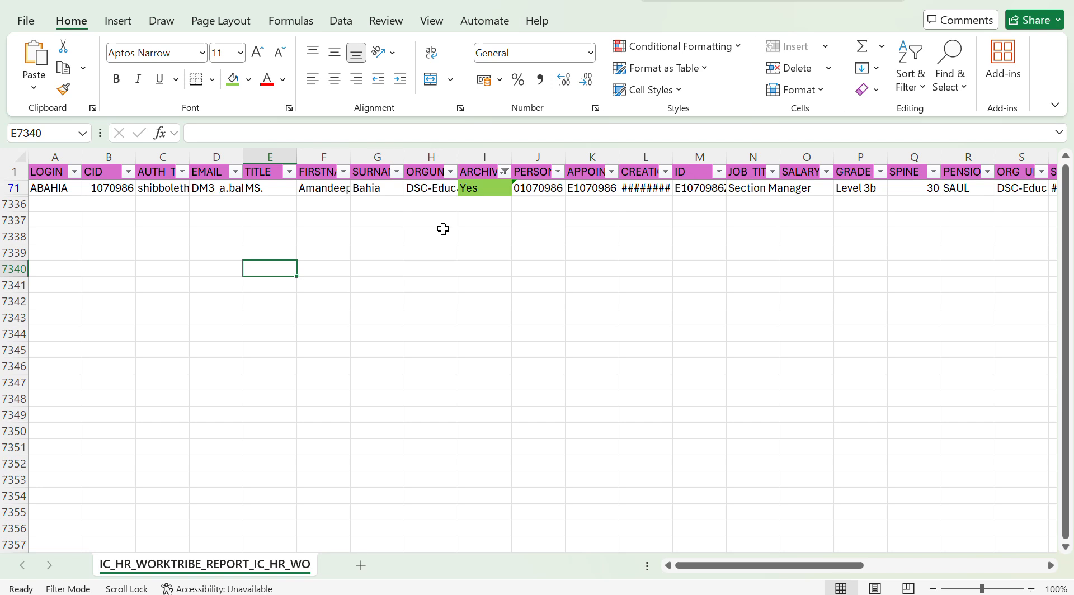
{"action": "left_click", "coordinate": [485, 223]}
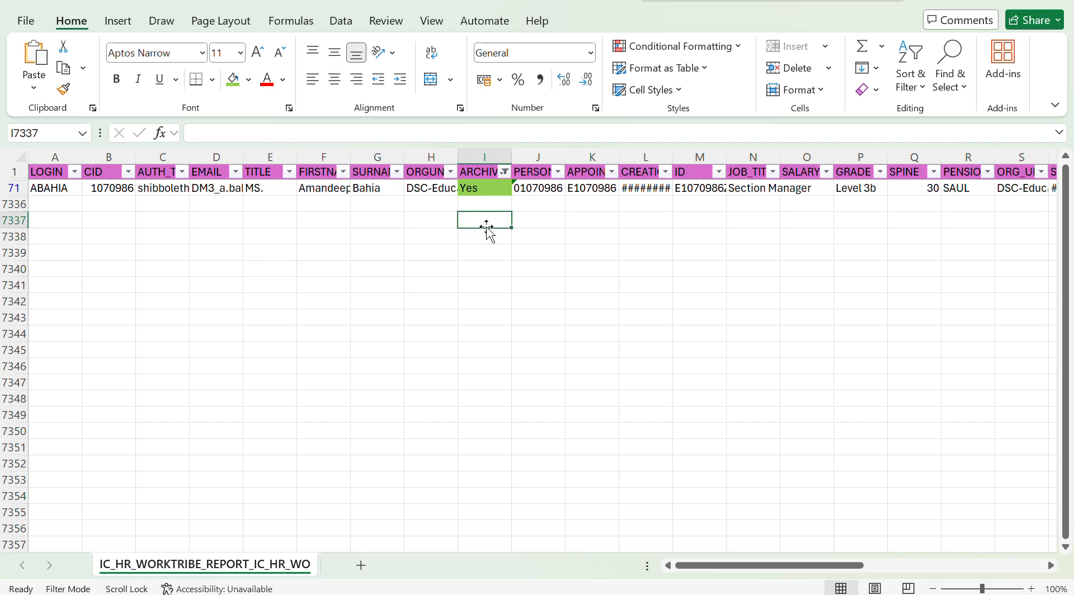
{"action": "left_click", "coordinate": [487, 269]}
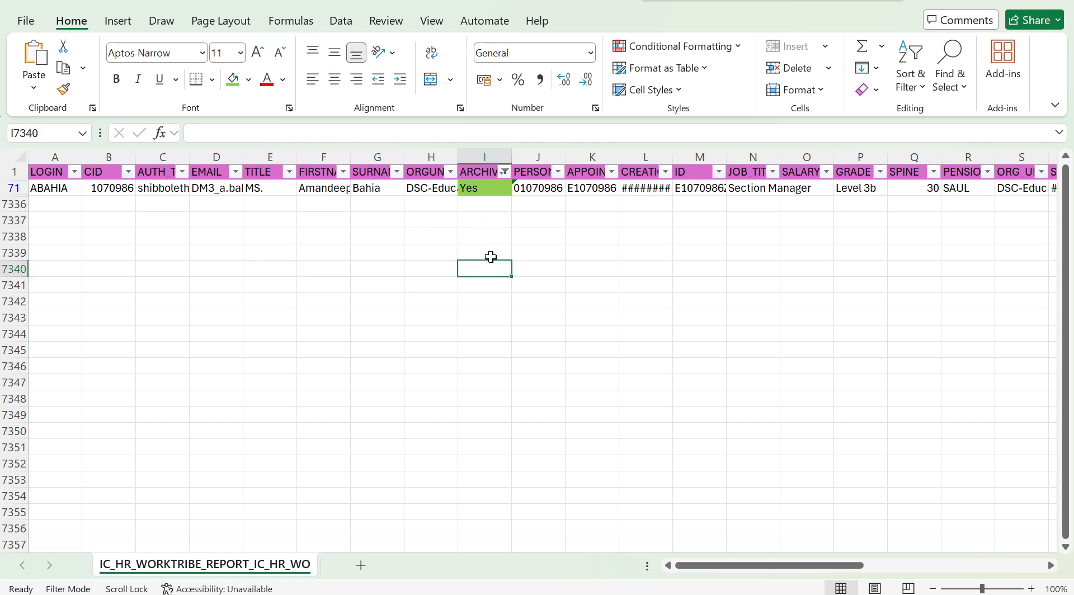